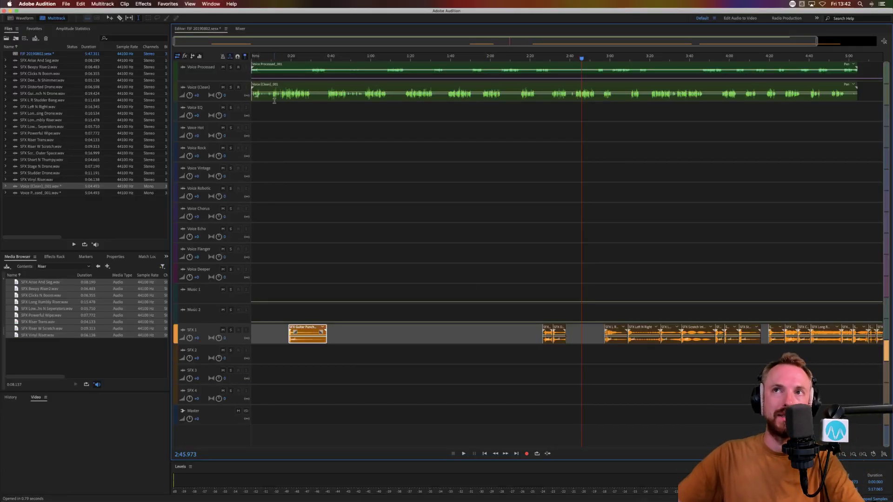
Step: Play the Voice (Clean) recording from about 0:13 onward to locate where the first spoken take starts and ends
click(276, 57)
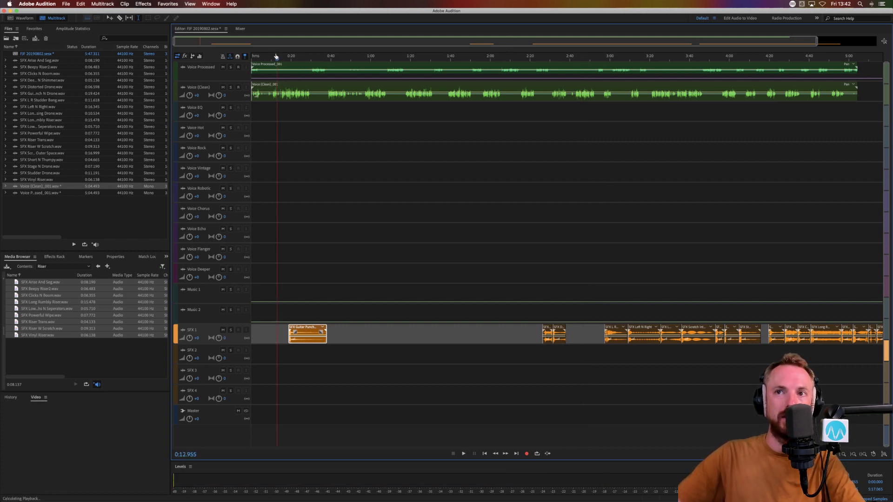
scroll(277, 57, up, 5)
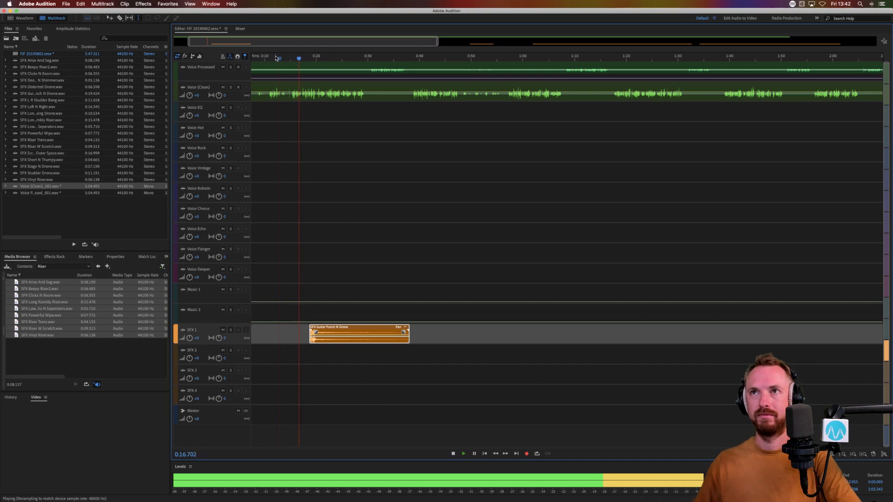
key(space)
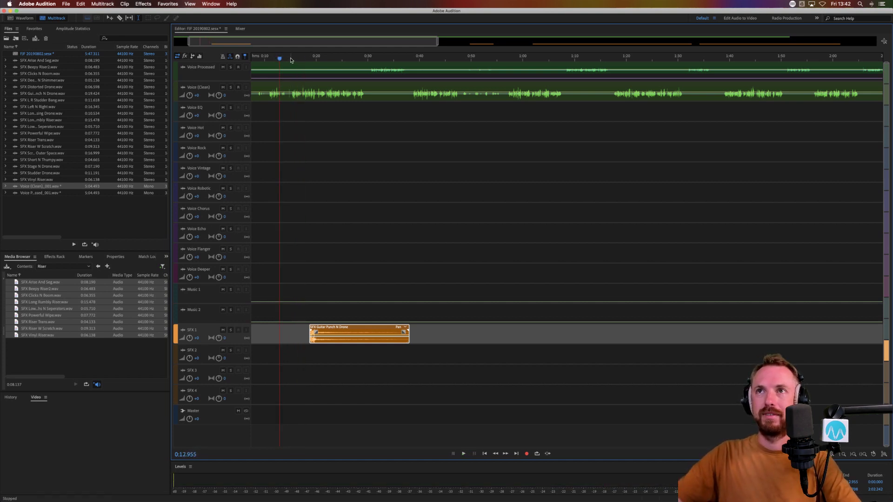
click(296, 57)
click(314, 58)
key(space)
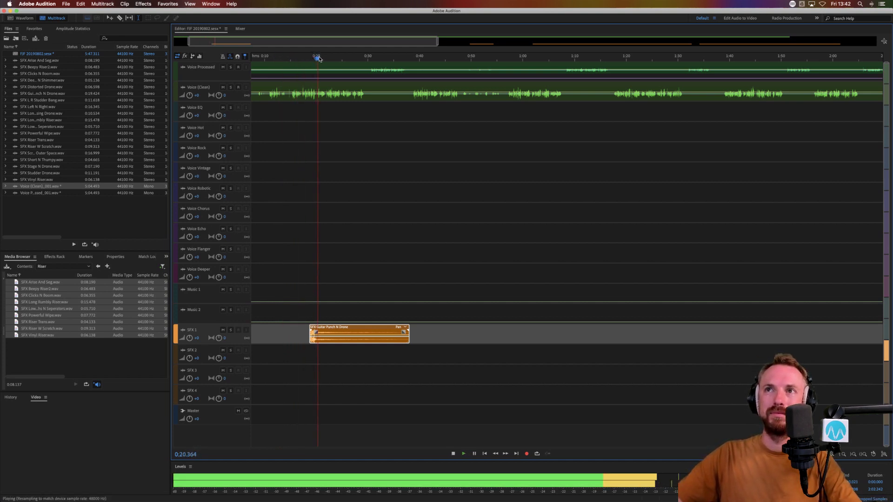
scroll(317, 58, up, 4)
scroll(320, 59, down, 3)
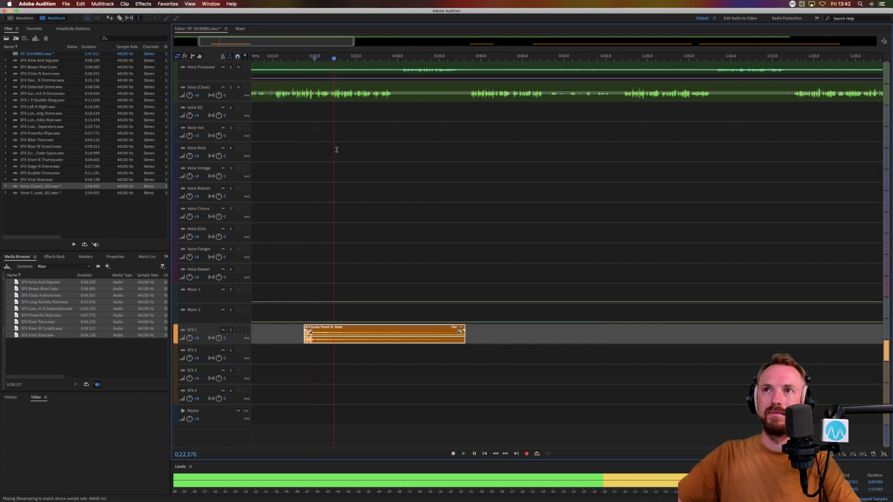
click(392, 70)
scroll(237, 88, up, 3)
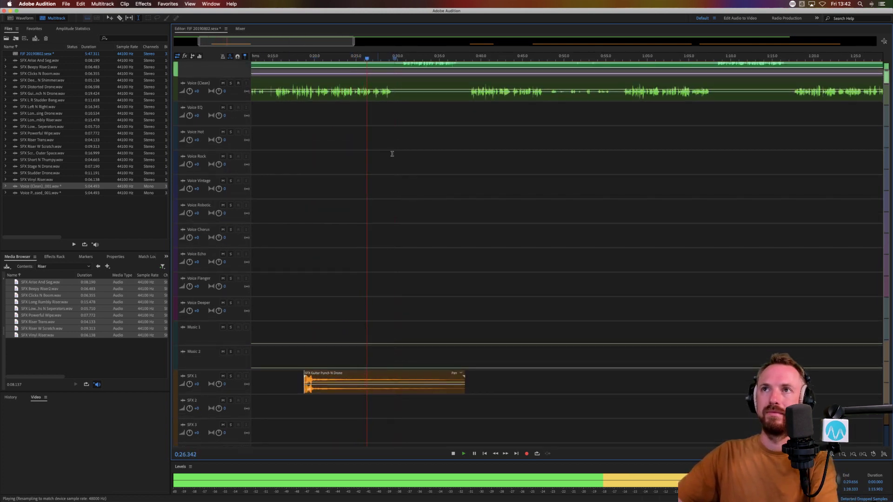
Step: Isolate the first Voice (Clean) take by deleting everything before about 0:15.2 and the section from about 0:29.9 to 0:37.9
click(284, 104)
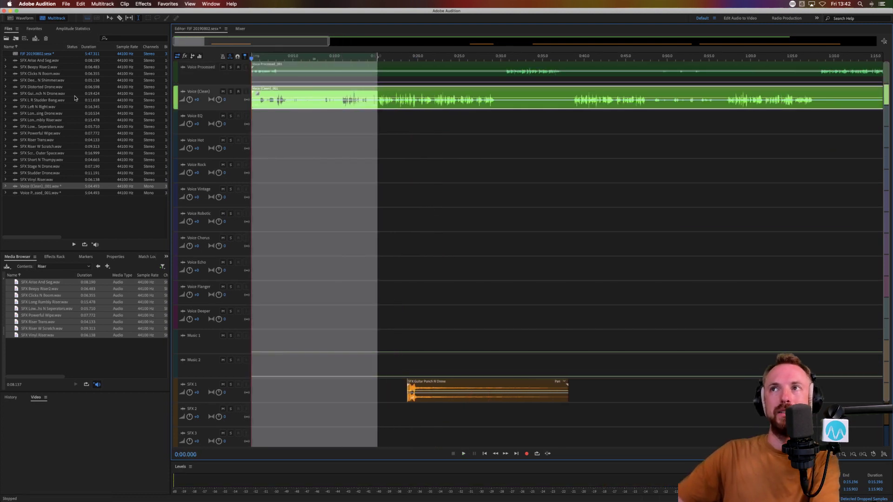
drag(500, 103, 566, 103)
key(Delete)
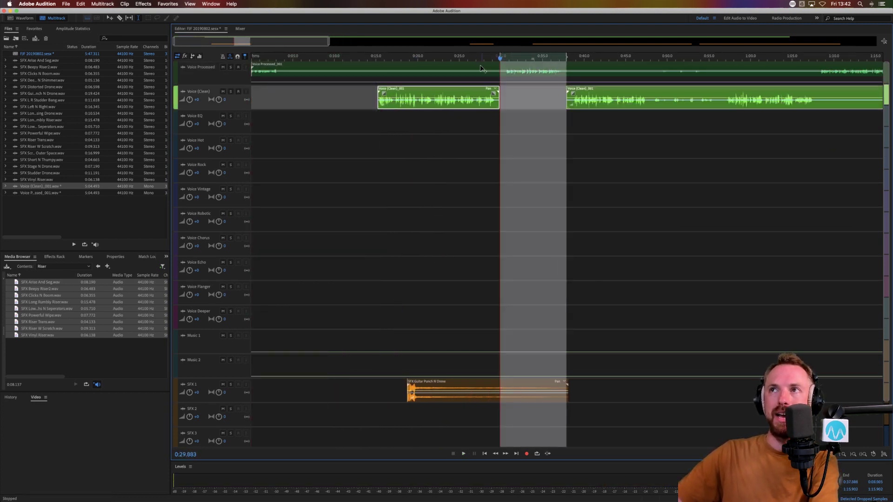
Step: Delete the Voice Processed audio from the session start to about 0:30.5
click(502, 78)
drag(504, 79, 251, 78)
key(Delete)
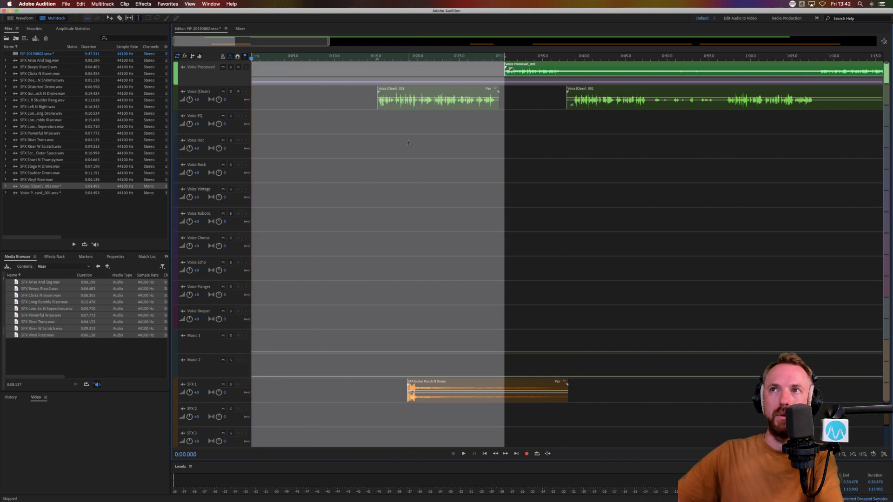
Step: Move the isolated voice take to the Voice Chorus track at about 0:10 and the SFX Guitar Punch N Drone clip to about 0:09
click(450, 165)
drag(400, 105, 361, 253)
drag(431, 380, 349, 380)
Step: Open the Electric folder of the Sound Effects library
click(98, 267)
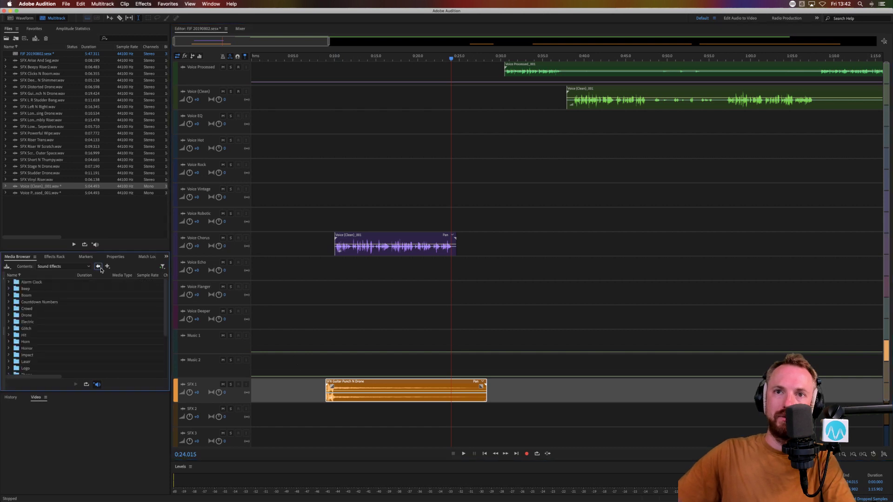
double_click(40, 323)
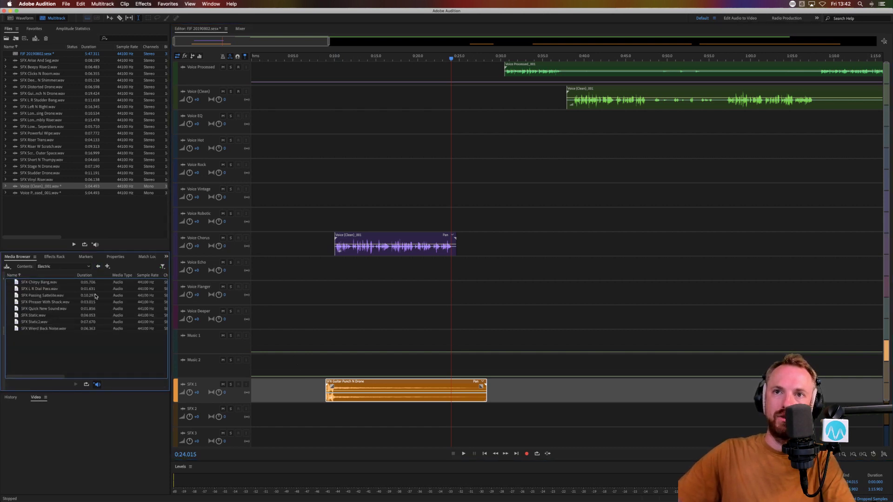
Step: Shift the Voice Chorus clip slightly earlier to start at about 0:09.8 and play the intro to check its timing
click(327, 265)
key(space)
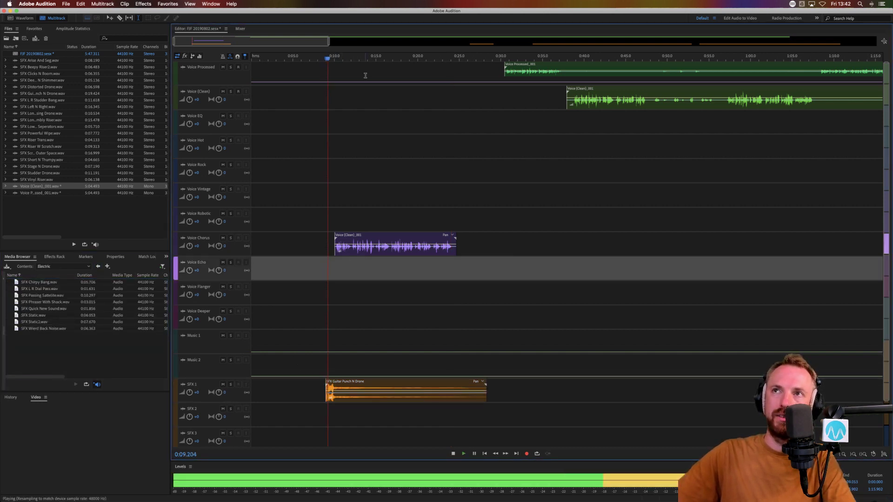
scroll(338, 64, up, 3)
key(space)
drag(342, 247, 336, 251)
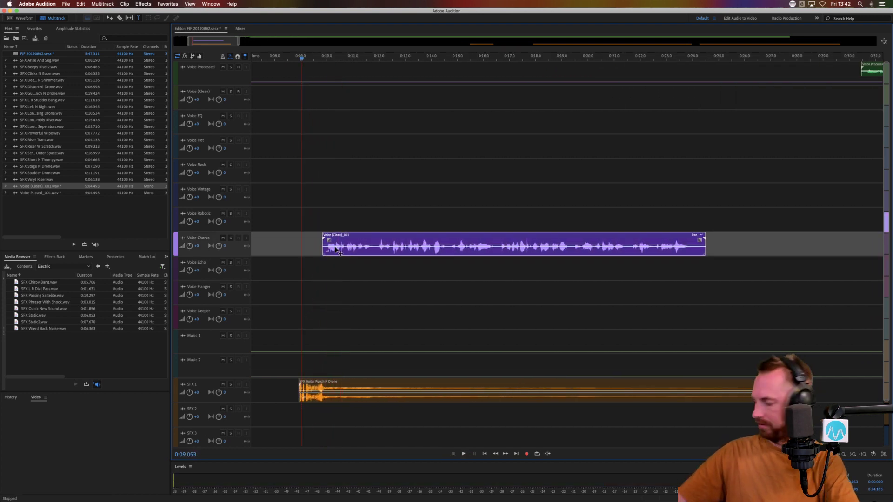
key(space)
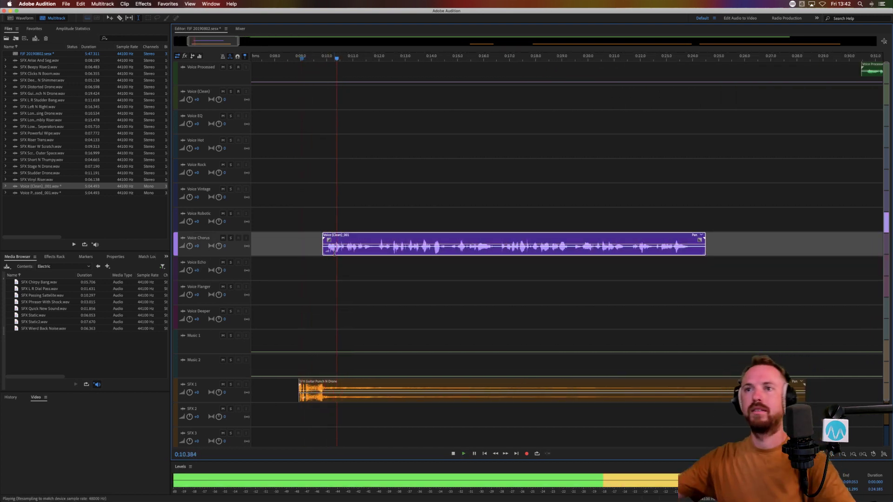
key(space)
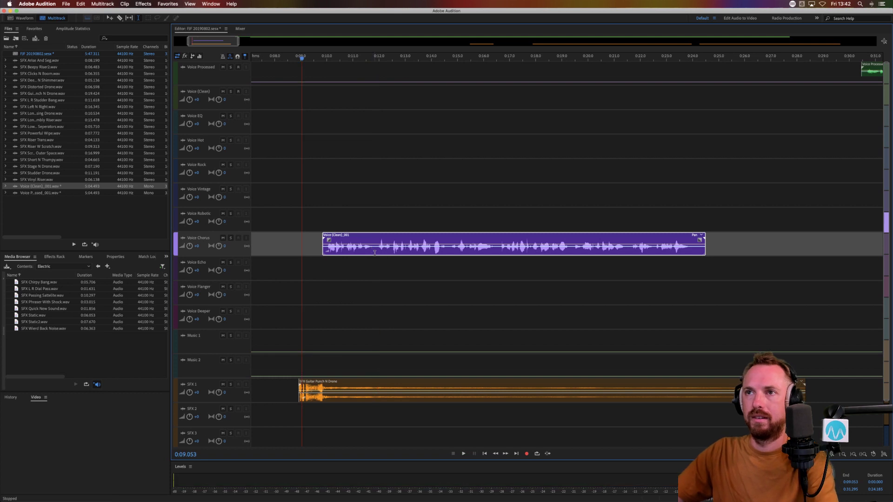
Step: Split the Voice Chorus clip into six phrases, removing the pauses between them and the end after about 0:24.0
key(super+k)
click(446, 270)
key(Delete)
drag(446, 252, 498, 251)
key(Delete)
click(573, 252)
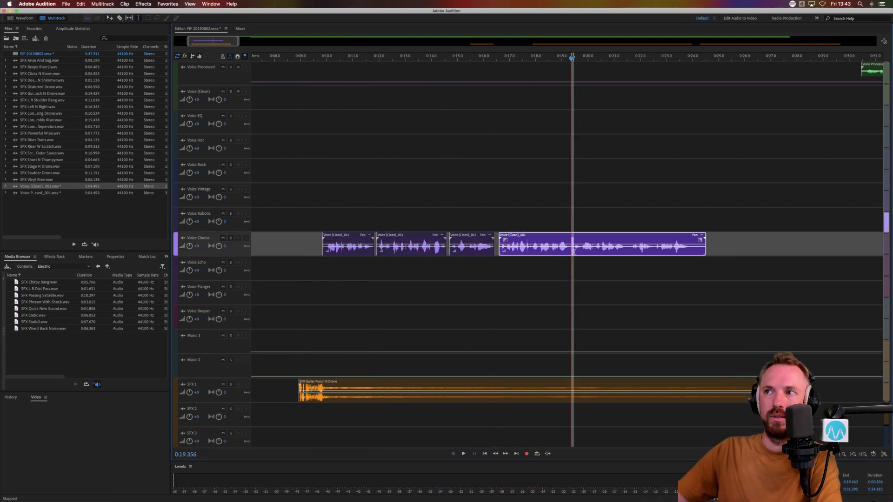
key(super+k)
click(629, 252)
key(super+k)
drag(692, 255, 744, 255)
key(Delete)
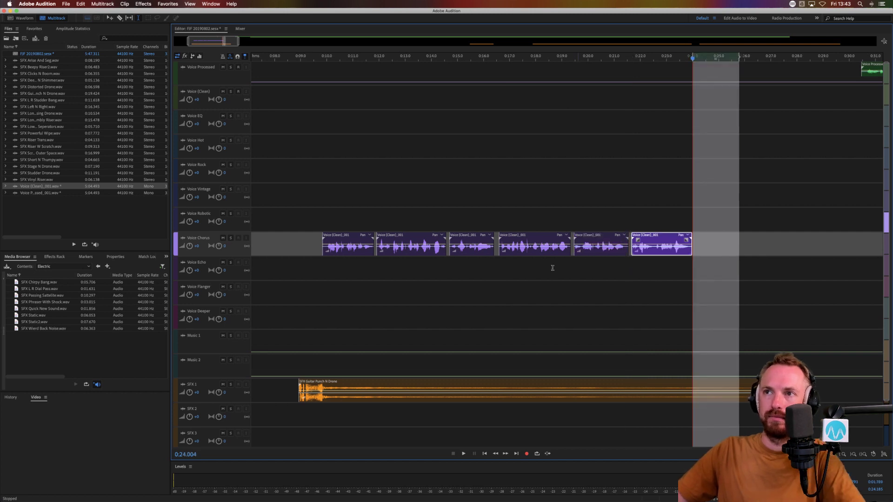
Step: Move the second phrase to Voice Echo, the third to Voice EQ and the fourth to Voice Flanger, each starting earlier to close the gaps
click(391, 270)
drag(401, 250, 392, 273)
click(458, 249)
drag(459, 250, 428, 123)
drag(509, 245, 475, 294)
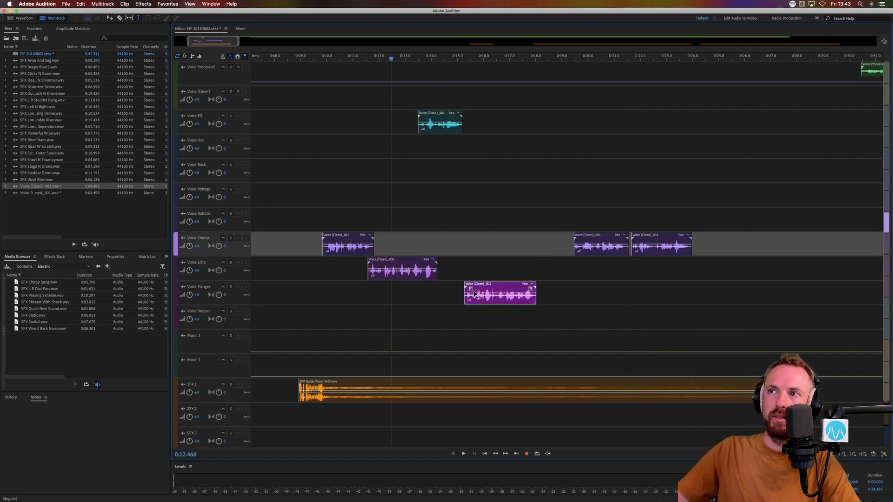
Step: Move the fifth phrase to Voice Echo at about 0:18.0 and the sixth earlier on Voice Chorus to about 0:19.9
drag(581, 253, 554, 270)
click(564, 314)
drag(641, 251, 595, 251)
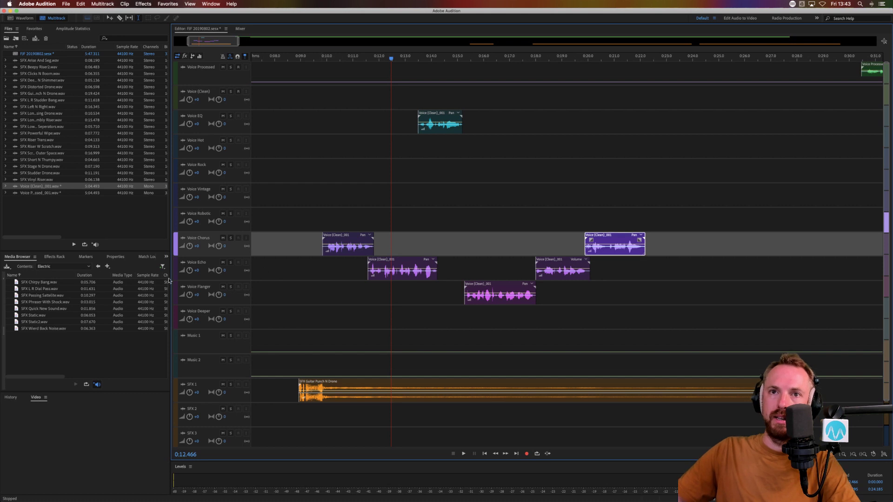
Step: Add SFX Phraser With Shock to the SFX 2 track under the fourth phrase and play the passage
drag(45, 302, 494, 423)
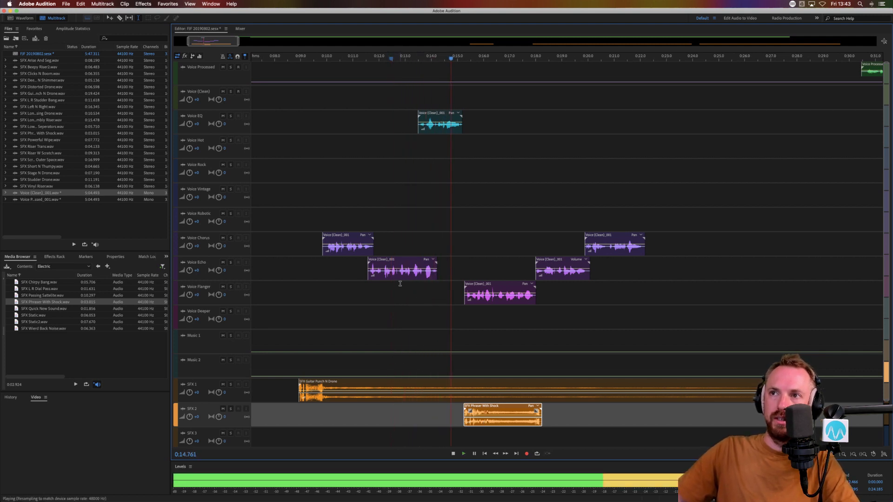
key(space)
Step: Move the second phrase from Voice Echo to Voice Flanger and nudge the Voice EQ phrase slightly later to about 0:13.6
drag(400, 263, 433, 285)
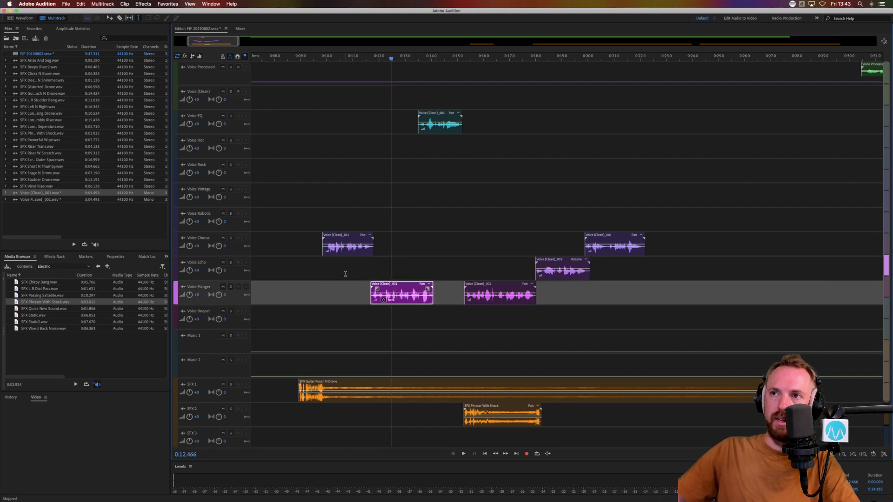
click(363, 269)
key(space)
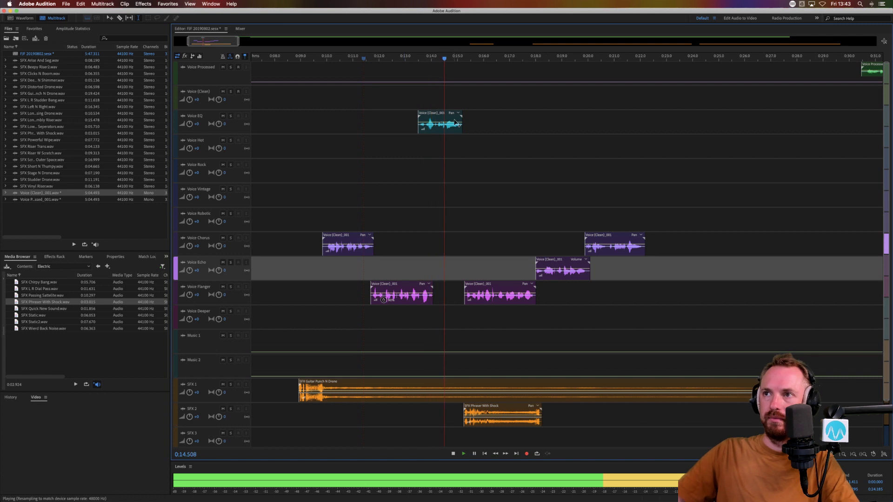
key(space)
drag(446, 124, 448, 125)
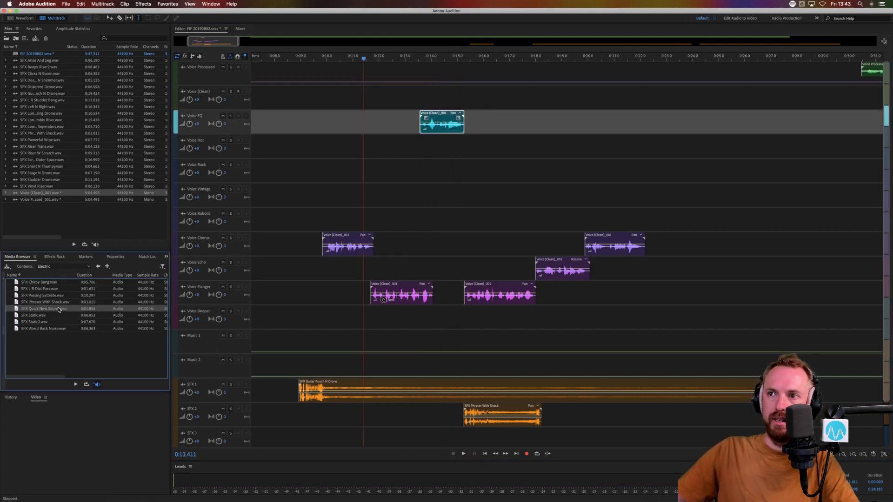
Step: Add SFX Quick New Sound to the SFX 3 track under the Voice EQ phrase, trim it and play the passage
drag(65, 308, 433, 433)
key(Delete)
click(432, 439)
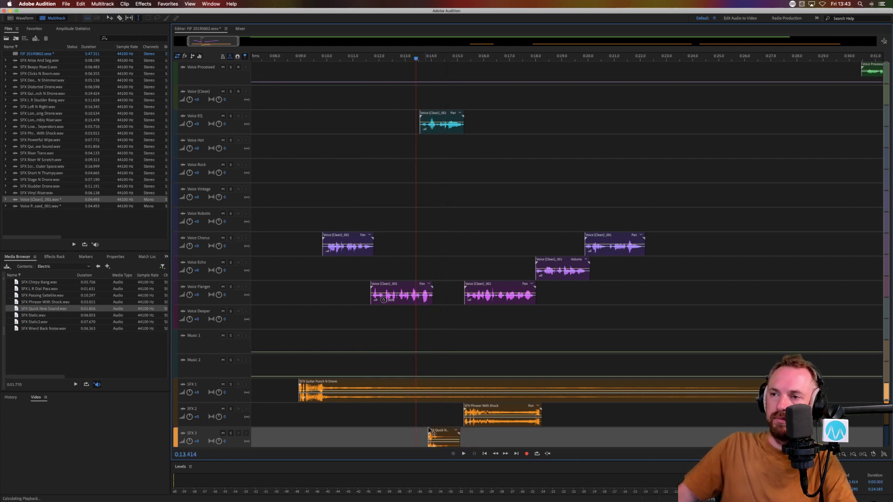
key(space)
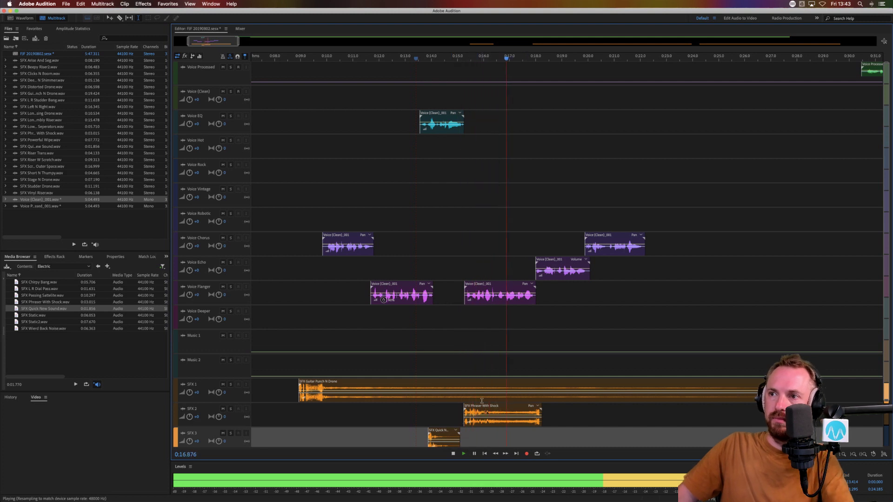
Step: Cut the SFX Guitar Punch N Drone clip at about 0:15.6 and delete the rest of it
drag(473, 400, 598, 399)
key(Delete)
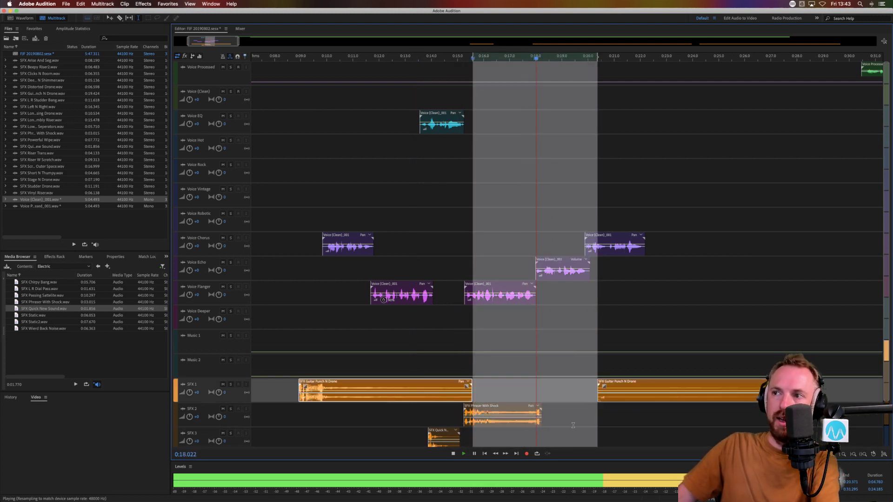
click(611, 398)
key(Delete)
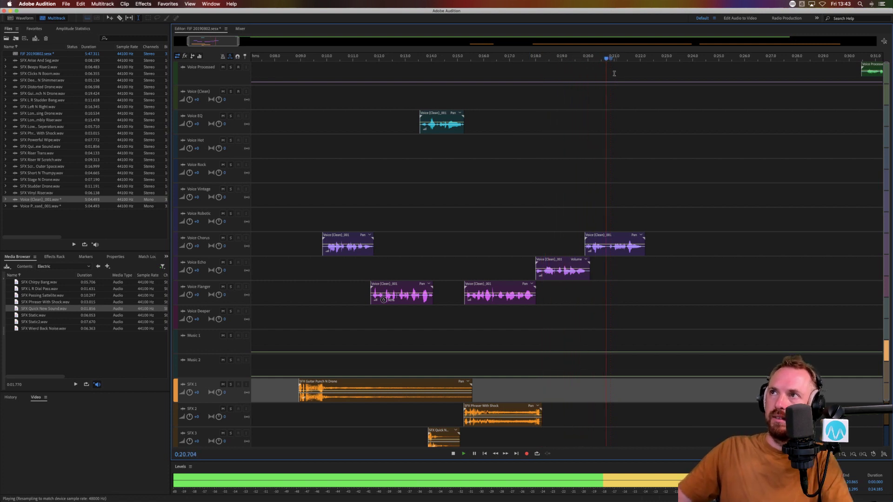
scroll(603, 59, down, 8)
key(space)
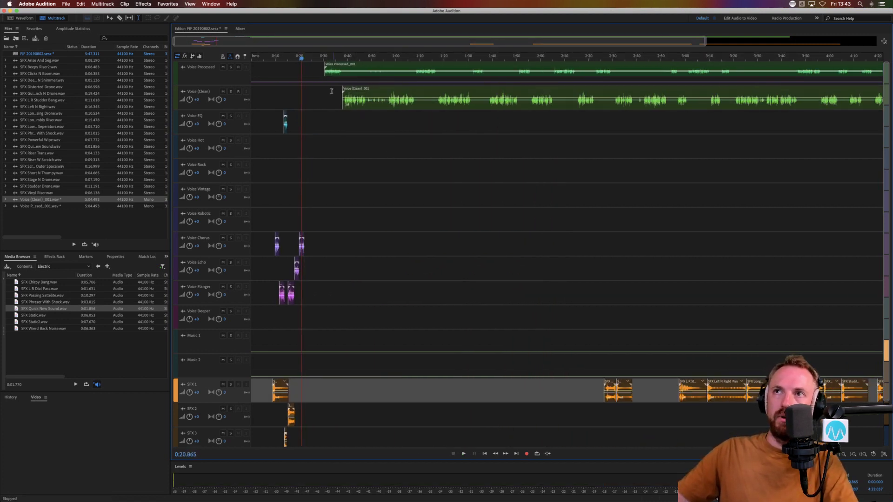
Step: Position the Voice Processed take on the Voice Flanger track at about 0:34.4 and play it with its sound effects
drag(336, 76, 400, 135)
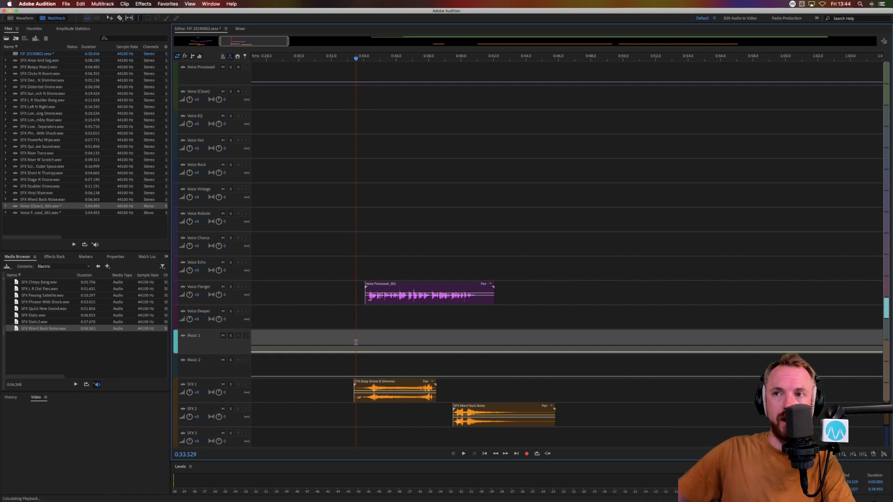
key(space)
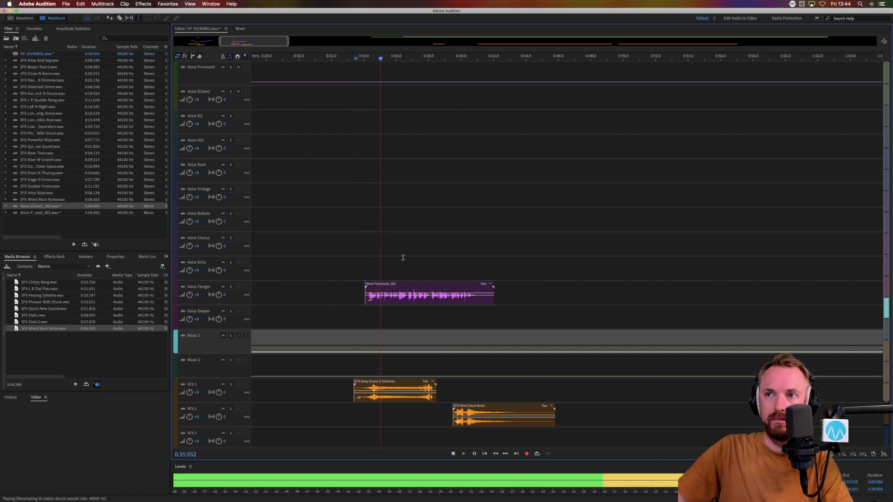
click(400, 295)
key(space)
key(space)
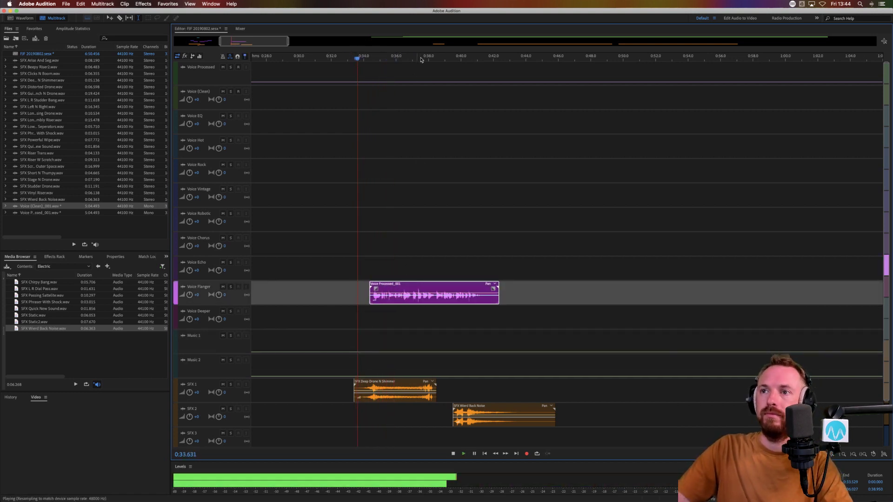
key(equal)
key(equal)
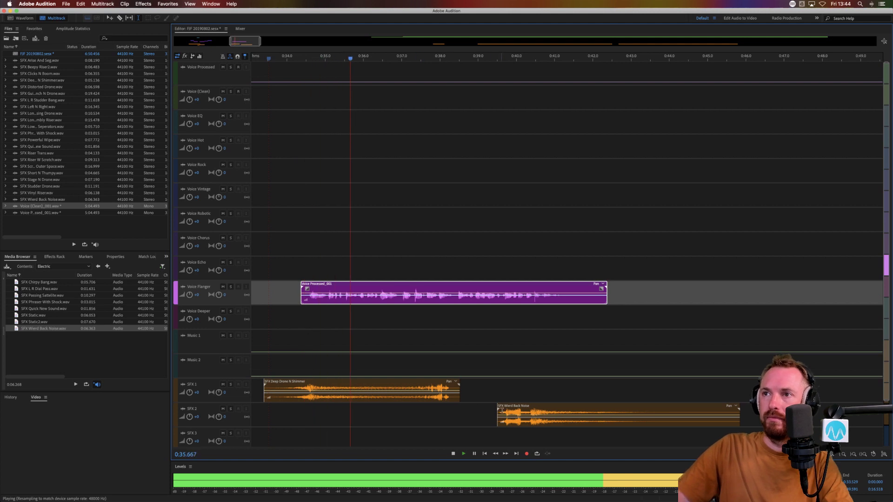
Step: Move the SFX Wierd Back Noise clip on SFX 2 earlier to start at about 0:38.7 and play the passage
drag(503, 410, 448, 409)
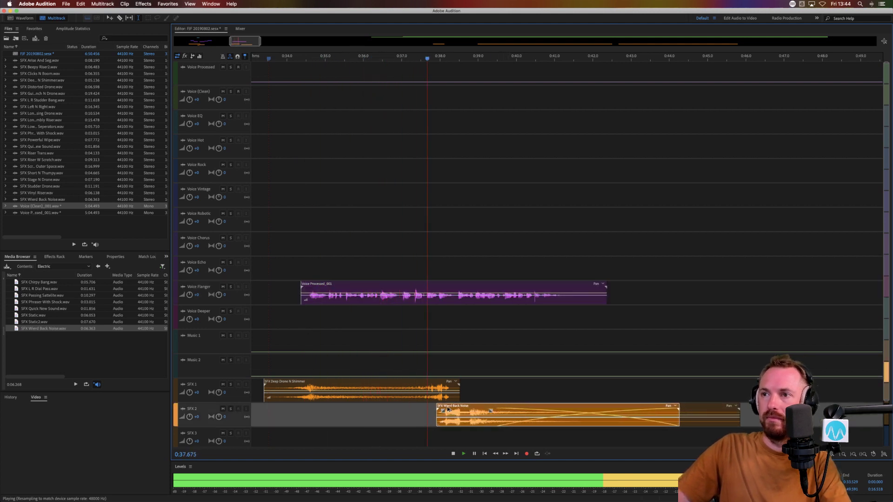
key(super+z)
key(space)
drag(524, 412, 493, 412)
click(436, 326)
key(space)
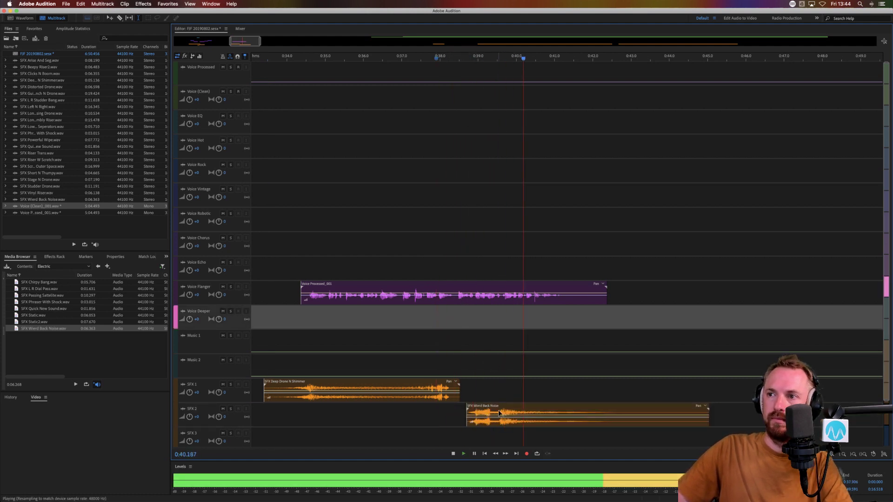
key(space)
Step: Delete the beginning of the SFX Wierd Back Noise clip up to about 0:39.6 and set the playhead to about 0:38.3
drag(500, 414, 421, 415)
key(Delete)
click(452, 415)
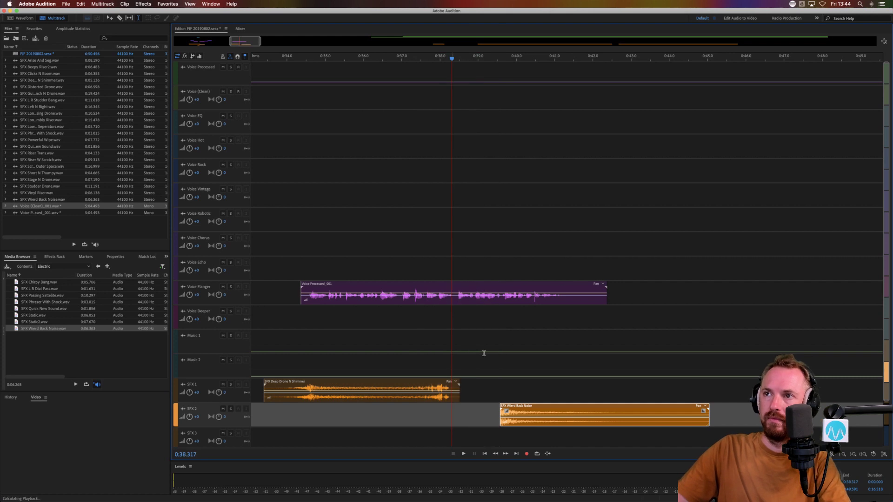
Step: Try the SFX Wierd Back Noise clip on SFX 2 earlier, at about 0:39.0, and then delete the clip
key(space)
key(space)
drag(511, 411, 489, 411)
key(space)
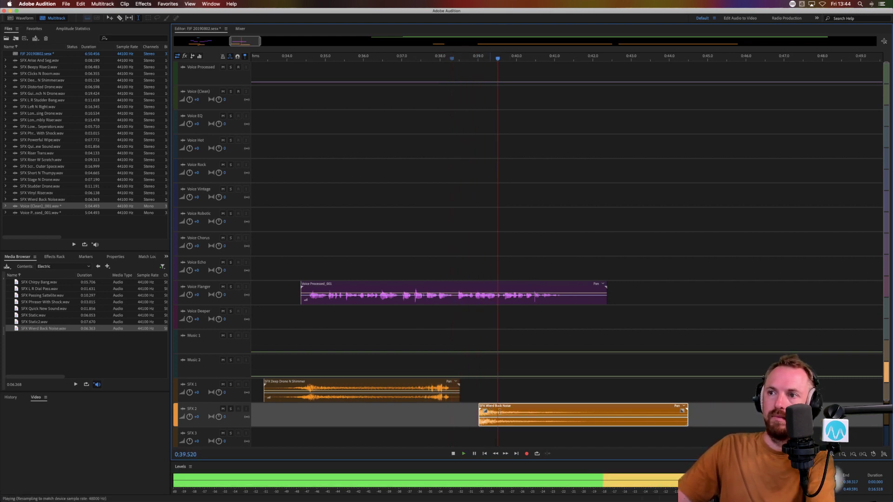
key(space)
key(Delete)
Step: Split the Voice Processed clip on Voice Flanger at about 0:38.4, move its second part to Voice Echo and play it
click(439, 337)
click(456, 303)
key(super+k)
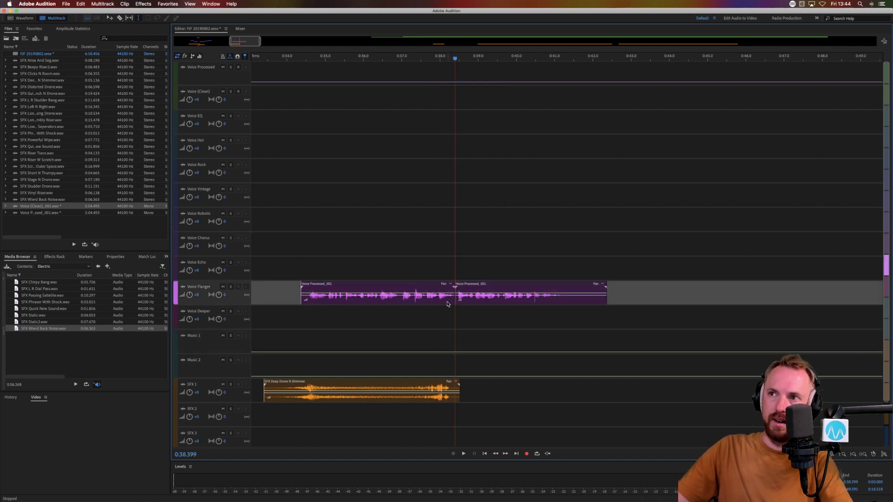
drag(460, 298, 458, 270)
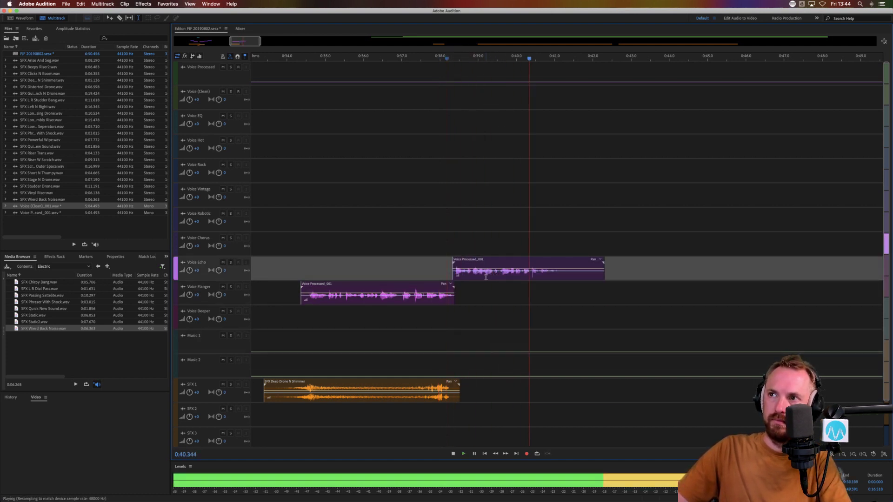
key(space)
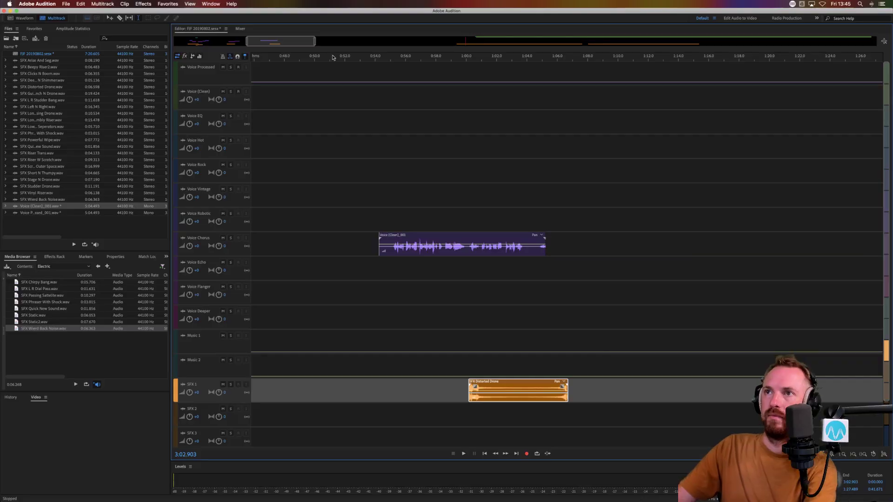
Step: Add SFX Static2 to the SFX 2 track at about 0:58.4 and play the passage from about 0:54.6
click(395, 149)
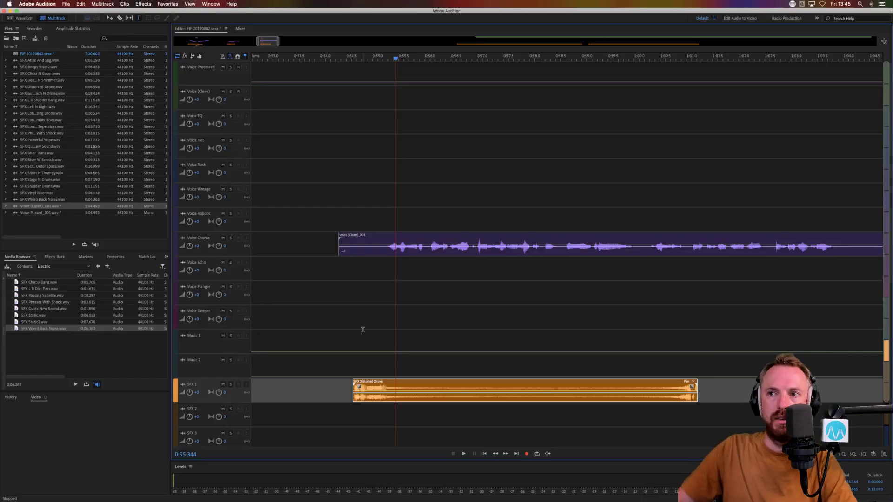
click(358, 330)
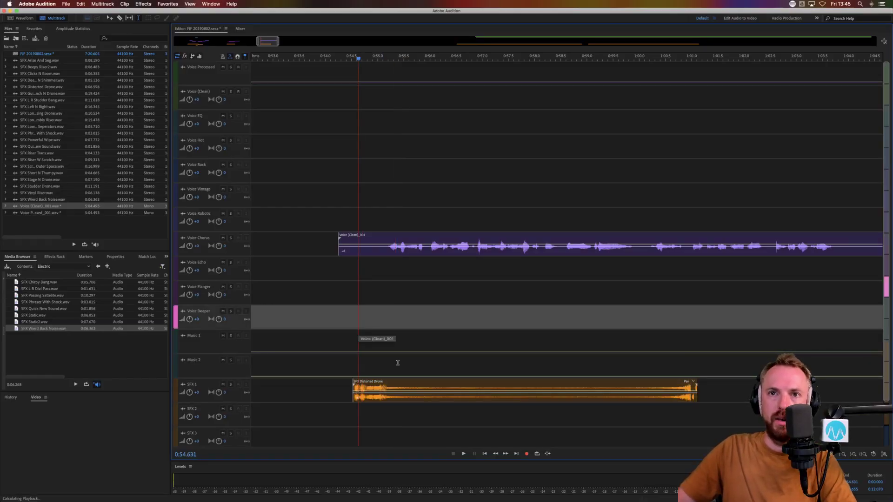
drag(44, 321, 555, 419)
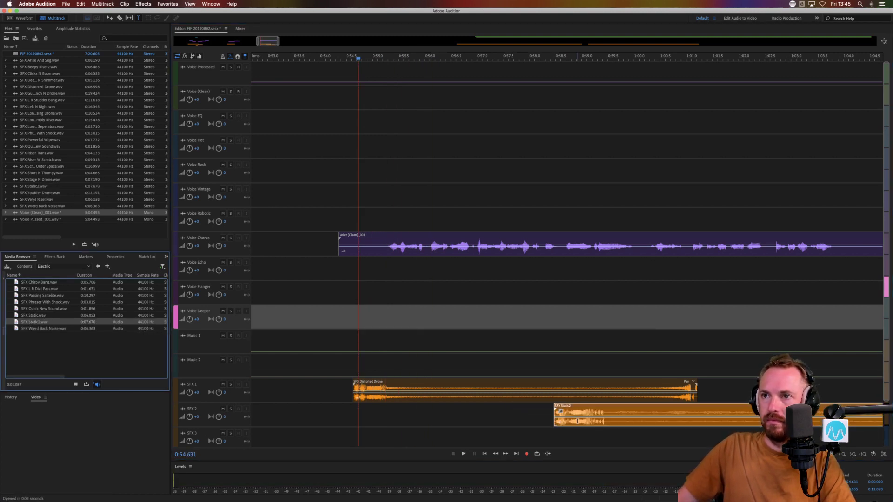
click(355, 412)
key(space)
scroll(477, 58, down, 4)
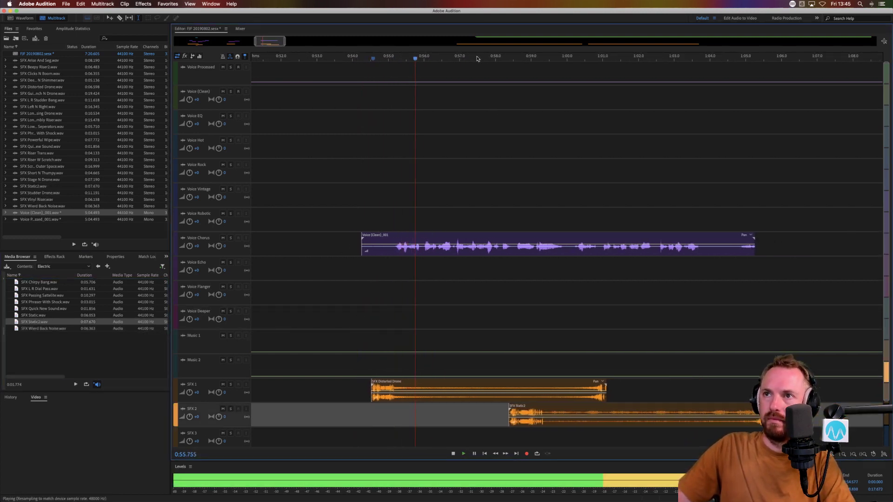
Step: Delete the beginning of the Voice (Clean) clip on Voice Chorus up to about 0:55.1
scroll(477, 58, right, 3)
drag(314, 252, 265, 251)
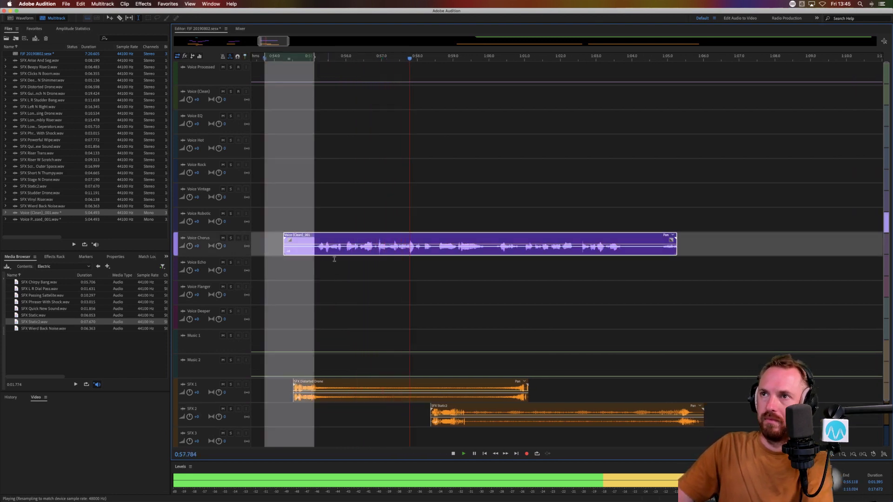
key(Delete)
click(436, 262)
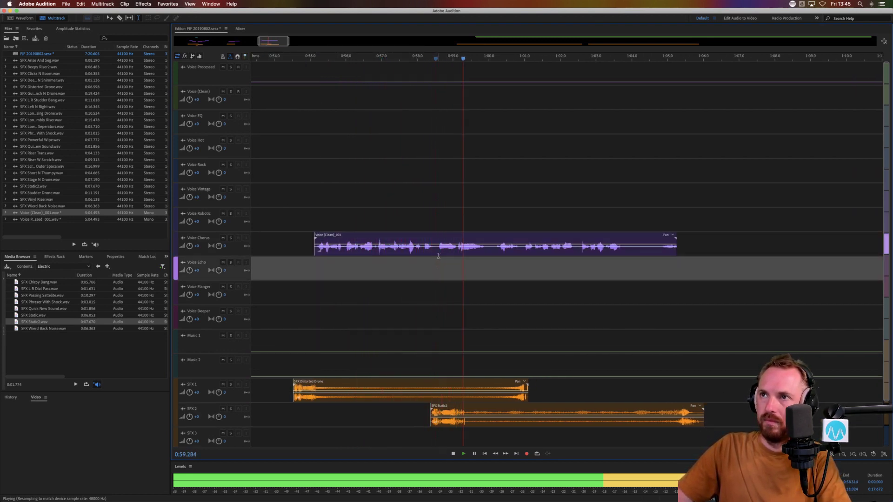
Step: Copy the Voice Chorus phrase from about 0:58.5 to 1:00.1 onto Voice Deeper, aligned with the original, and play it
key(space)
drag(433, 254, 493, 253)
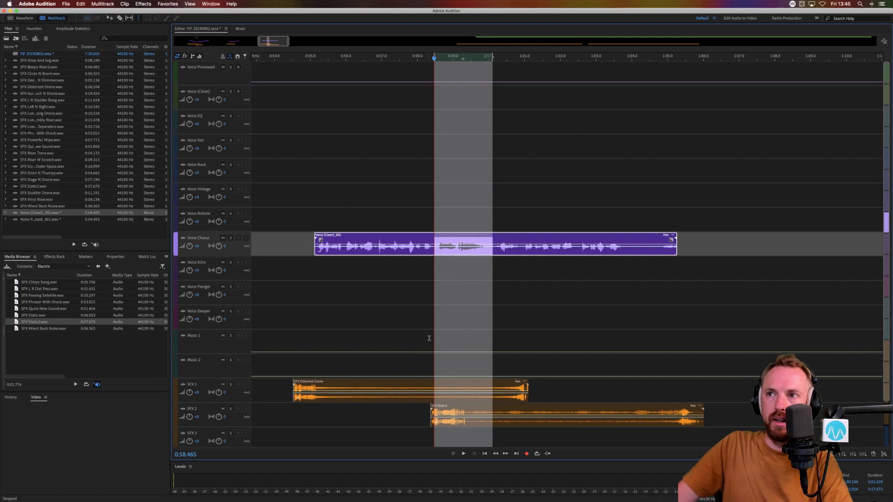
click(439, 327)
key(ctrl+v)
key(space)
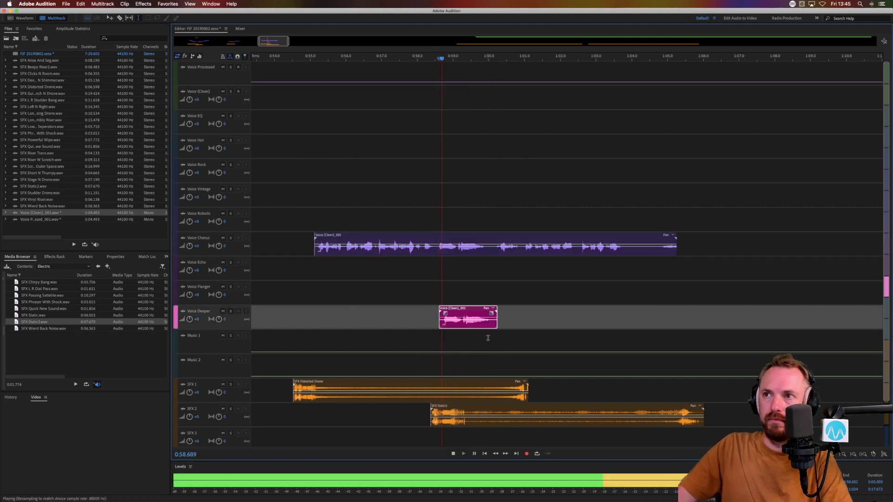
key(space)
drag(455, 324, 450, 326)
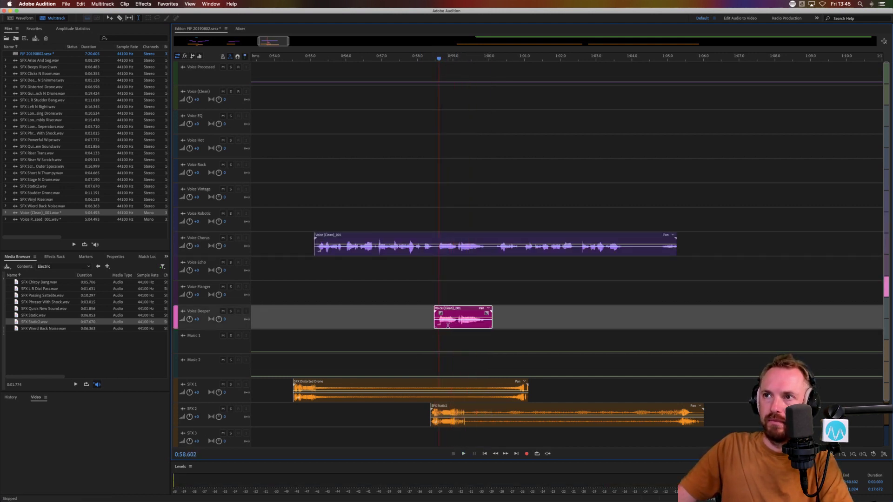
click(411, 322)
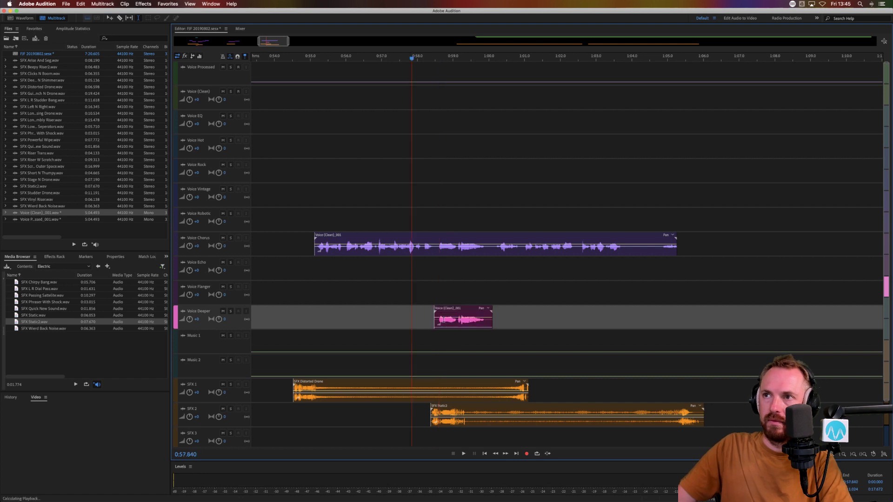
key(space)
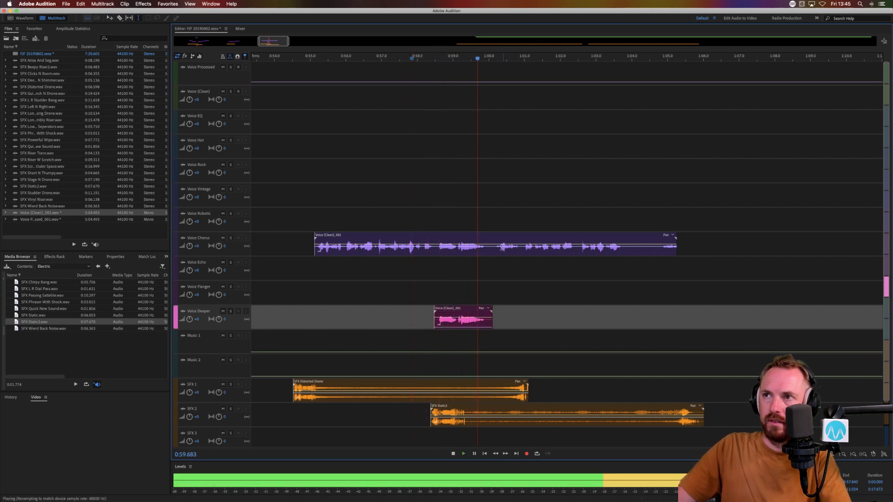
Step: Delete the short stretch just before 1:00.1 from the Voice Chorus clip, dividing it in two
key(space)
drag(487, 251, 493, 251)
key(Delete)
click(496, 297)
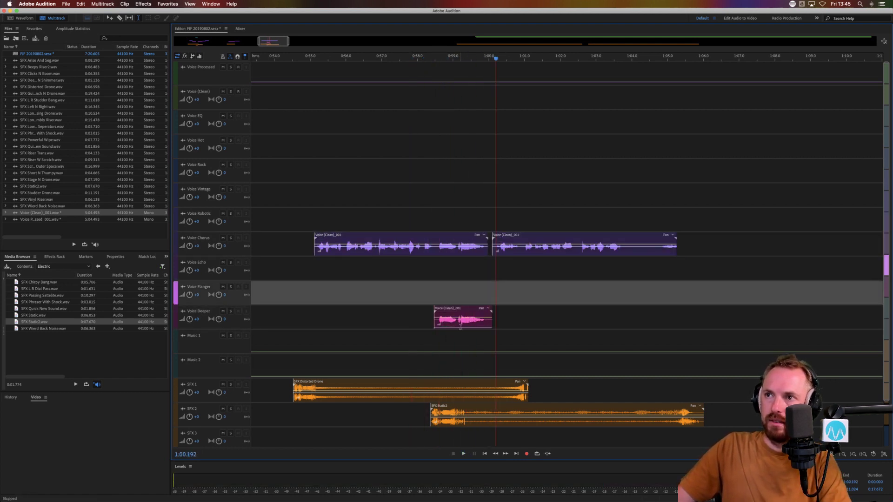
Step: Move the copied phrase from Voice Deeper up to Voice Flanger at about 0:58.5 and play it
click(460, 327)
drag(455, 317, 456, 296)
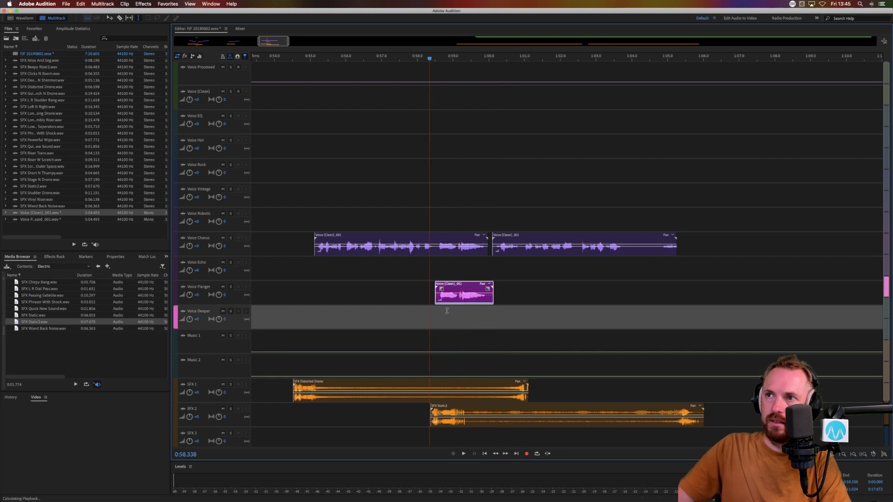
key(space)
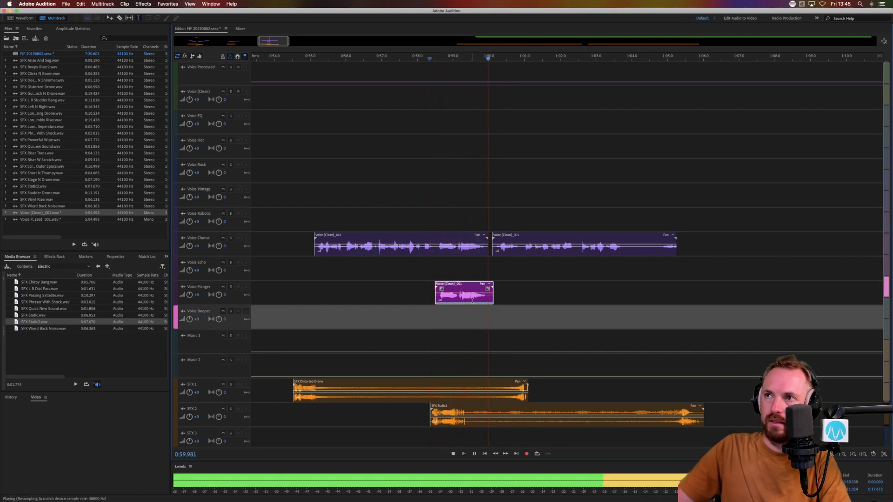
key(space)
Step: Move the second Voice Chorus clip to the Voice Rock track at about 0:59.8 and play it
drag(503, 250, 493, 176)
click(480, 172)
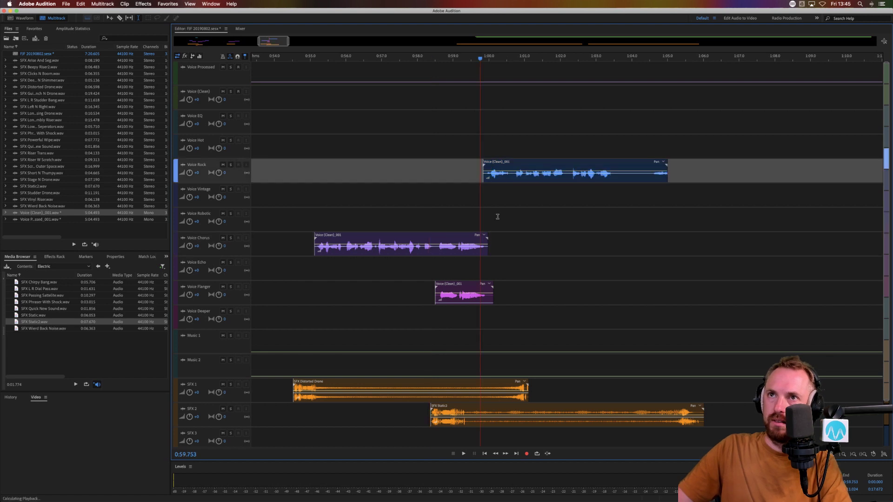
key(space)
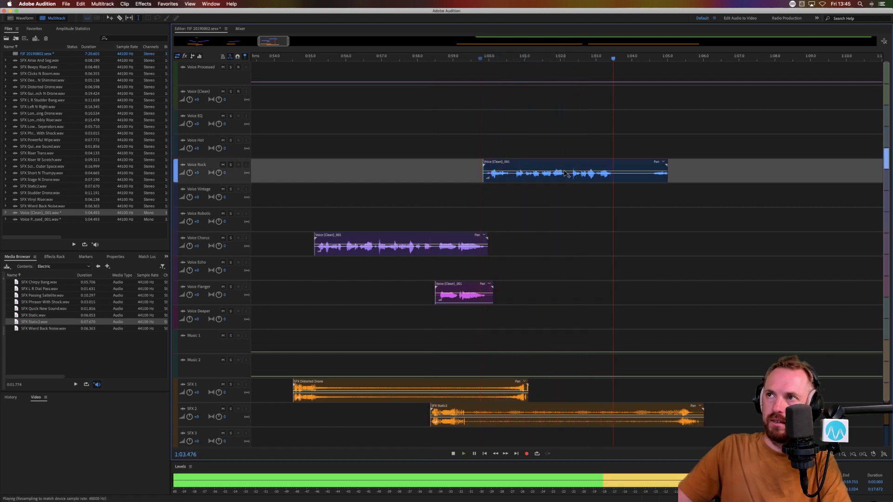
key(space)
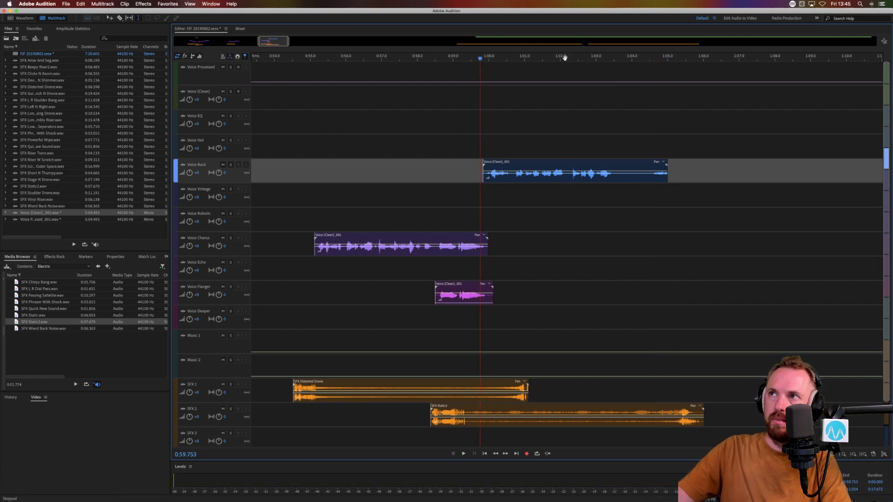
Step: Isolate the next take on Voice (Clean), from about 3:16.5 to 3:20.7, by deleting the audio around it
scroll(565, 57, down, 10)
click(586, 106)
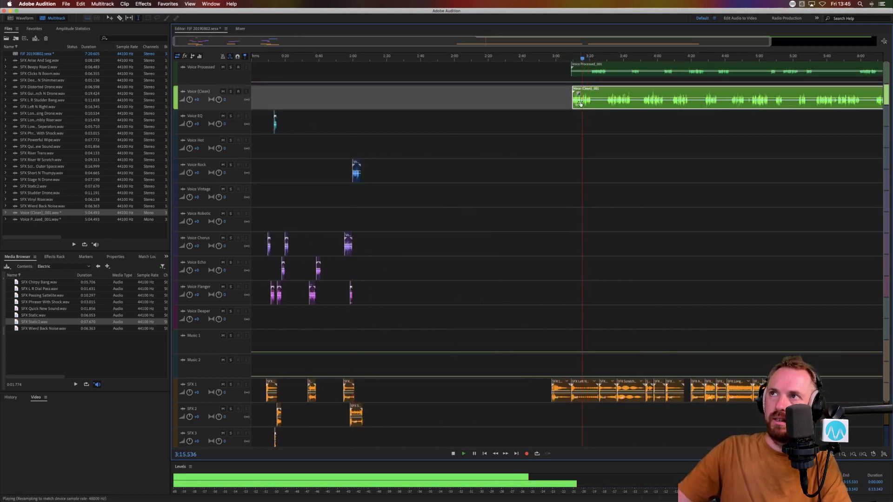
click(583, 58)
scroll(582, 58, up, 4)
scroll(582, 58, up, 2)
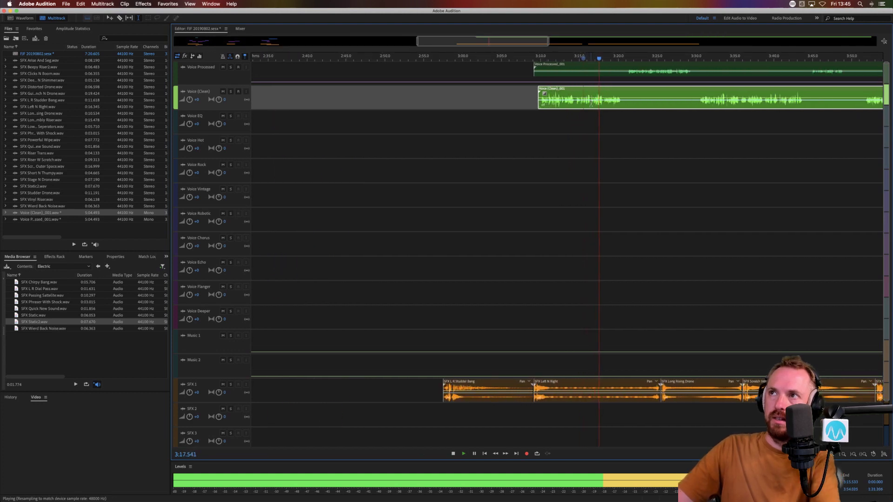
key(space)
drag(591, 101, 499, 100)
key(Delete)
key(Delete)
Step: Move the isolated Voice (Clean) take to the Voice Chorus track at about 1:03.2
drag(624, 106, 755, 247)
click(593, 138)
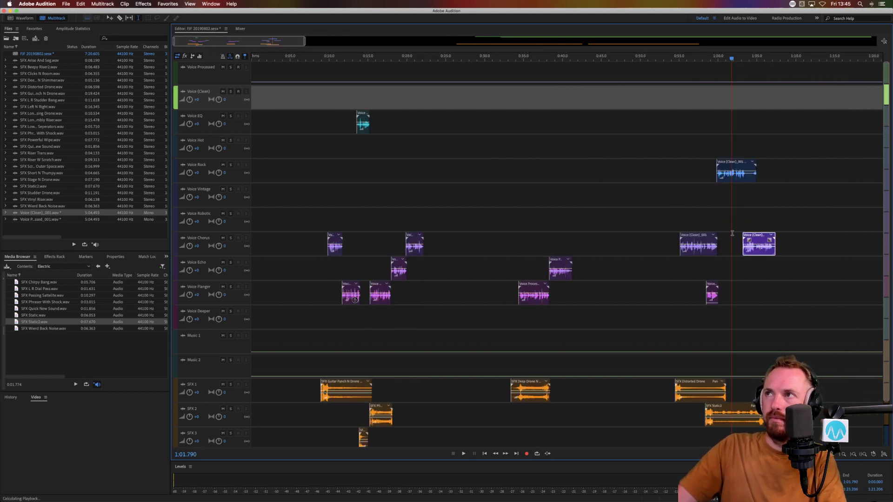
scroll(749, 59, up, 4)
key(space)
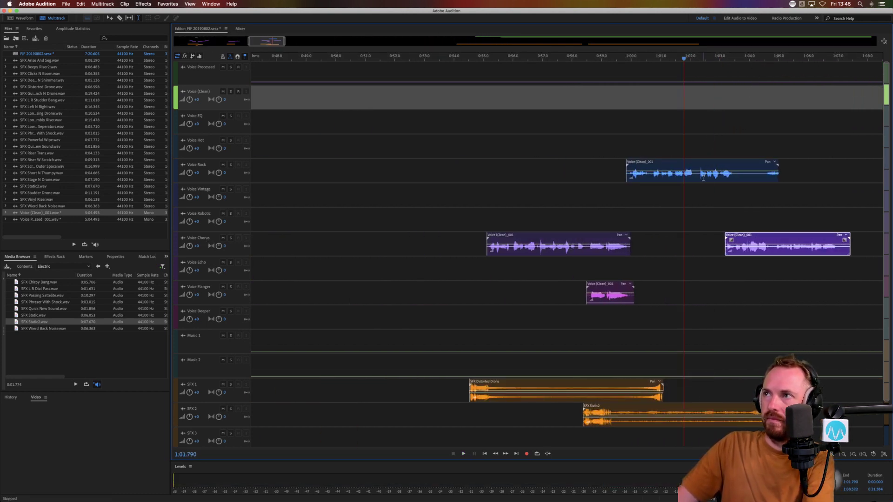
Step: Delete the end of the Voice Rock clip from about 1:02.3 onward
drag(698, 178, 835, 182)
key(Delete)
click(797, 193)
Step: Move the last Voice Chorus take to Voice Rock at about 1:02.1, slightly overlapping the preceding clip, and play it
drag(744, 236, 716, 163)
click(677, 205)
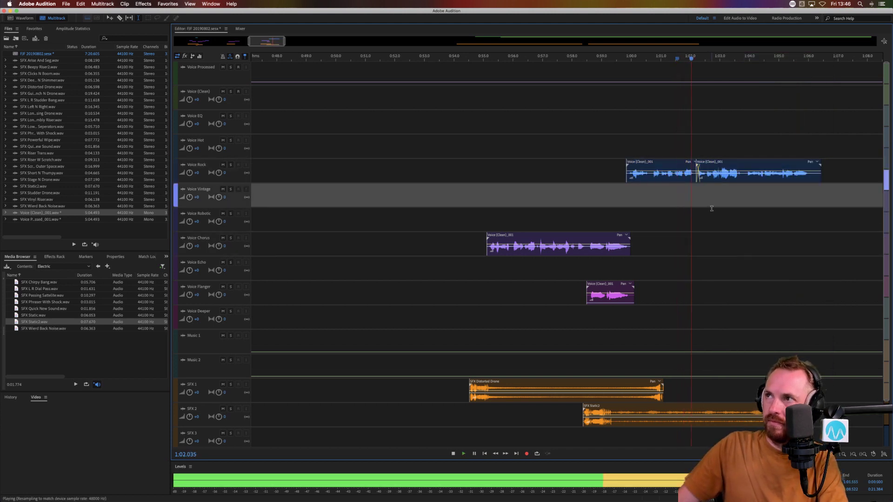
drag(704, 176, 723, 180)
key(space)
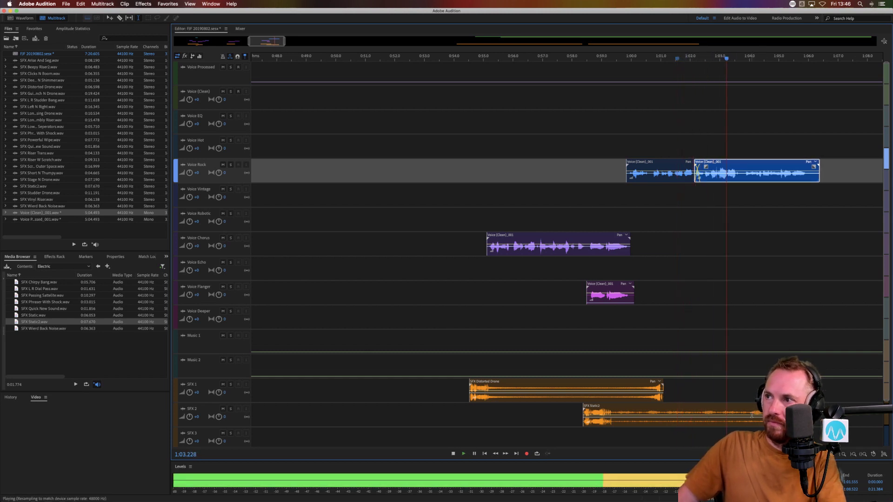
key(space)
Step: Shorten SFX Static2 to end at about 1:04.1 by splitting it and crossfading its tail over the first part, and play it
mouse_move(751, 414)
mouse_down()
mouse_move(726, 414)
mouse_move(751, 420)
mouse_up()
click(753, 437)
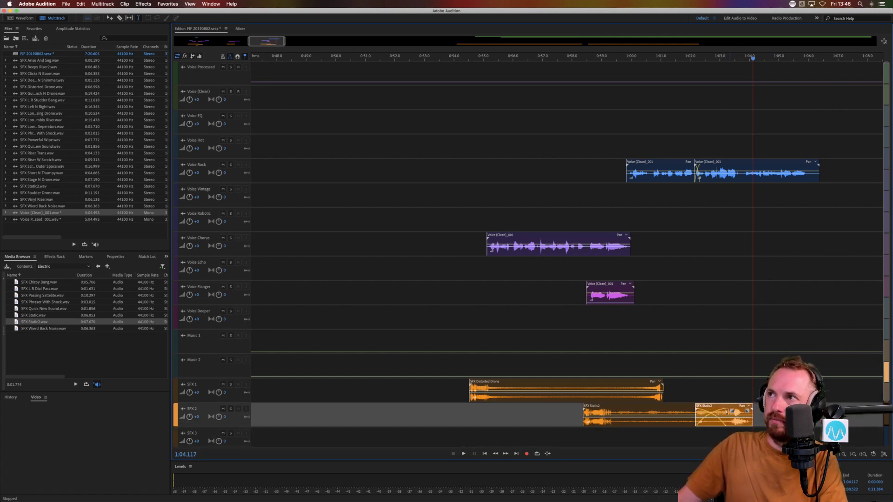
click(721, 391)
key(space)
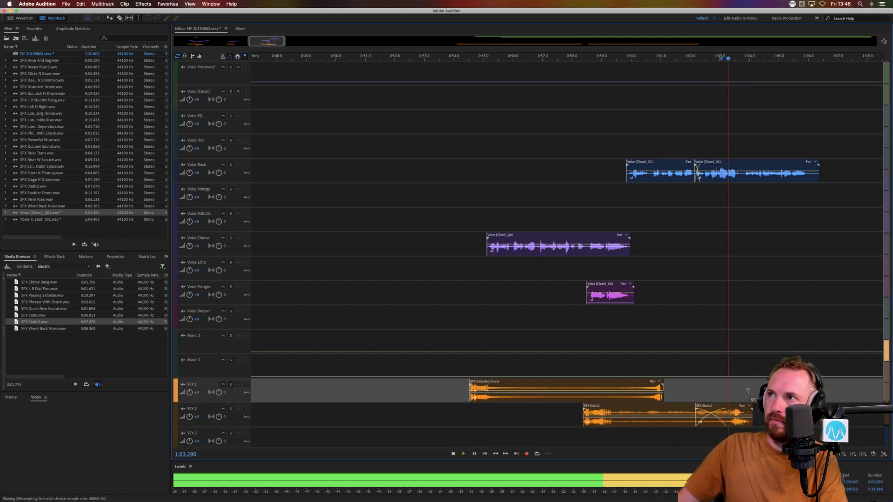
Step: Split the second Voice Rock clip at about 1:03.8, move its last part to Voice EQ at about 1:03.7 and play it
click(744, 179)
key(super+k)
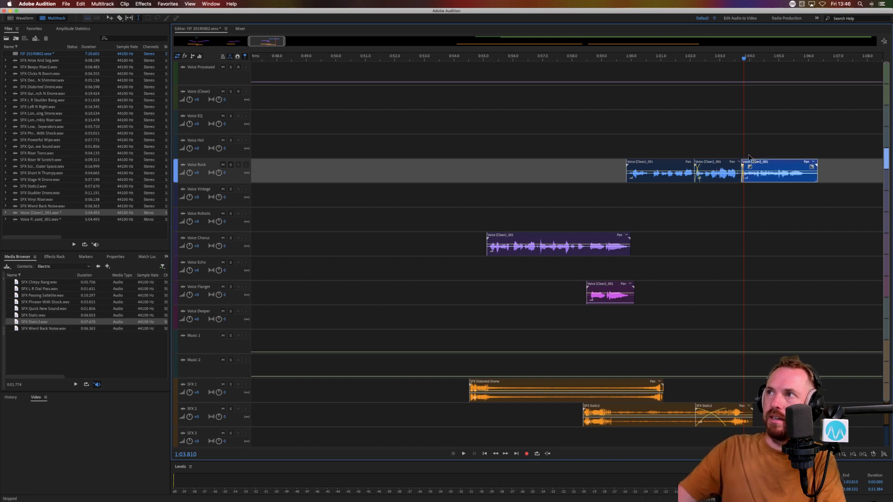
drag(746, 179, 745, 130)
click(718, 127)
key(space)
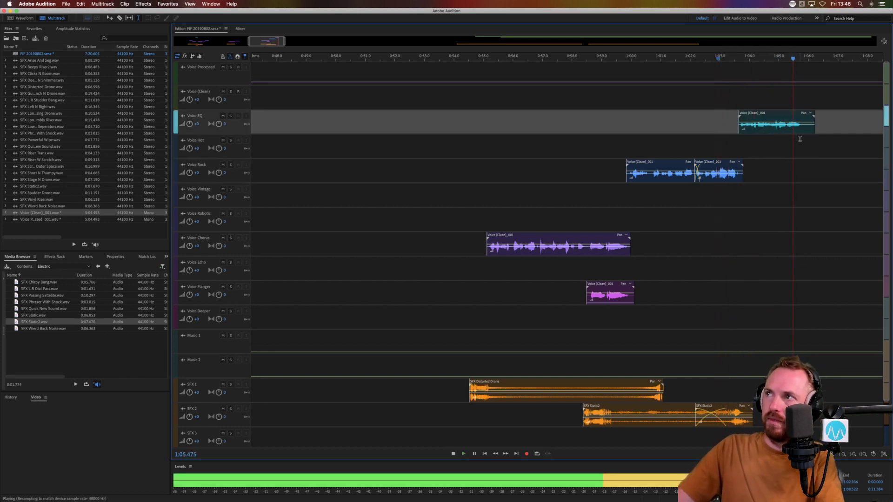
Step: Delete the end of the last Voice EQ clip from about 1:05.8 onward
key(space)
drag(802, 122, 829, 122)
key(Delete)
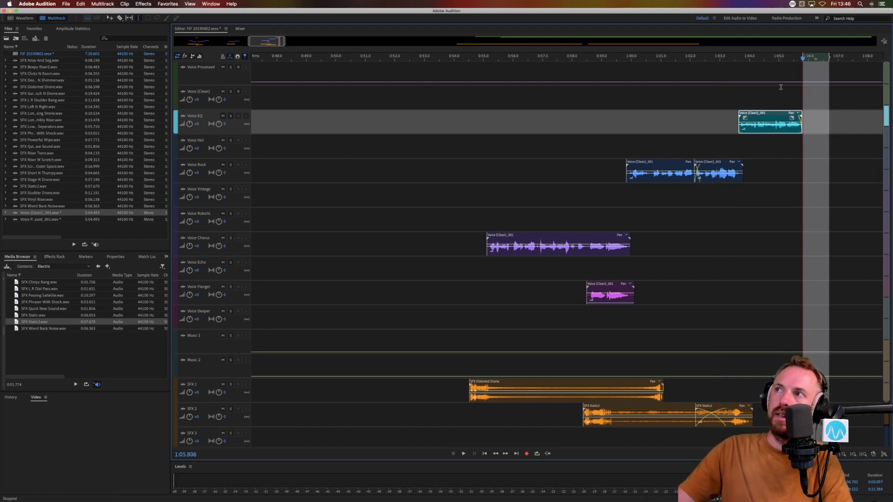
Step: Isolate the take between about 3:20 and 3:30 on Voice Processed by deleting the audio around it
click(779, 57)
key(backslash)
click(668, 114)
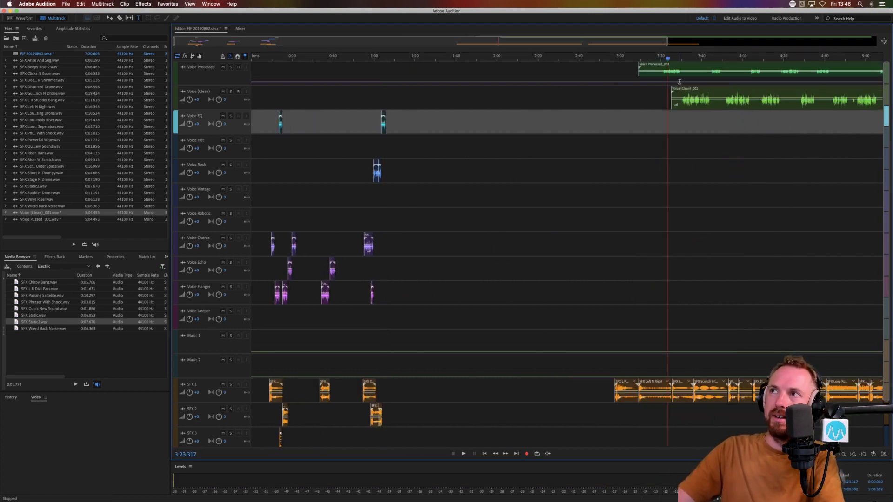
drag(681, 75, 627, 70)
key(Delete)
click(655, 101)
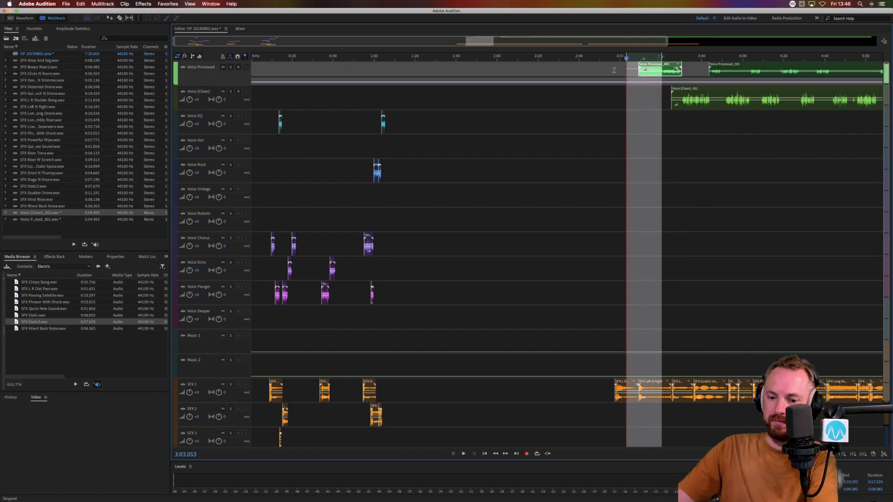
click(618, 146)
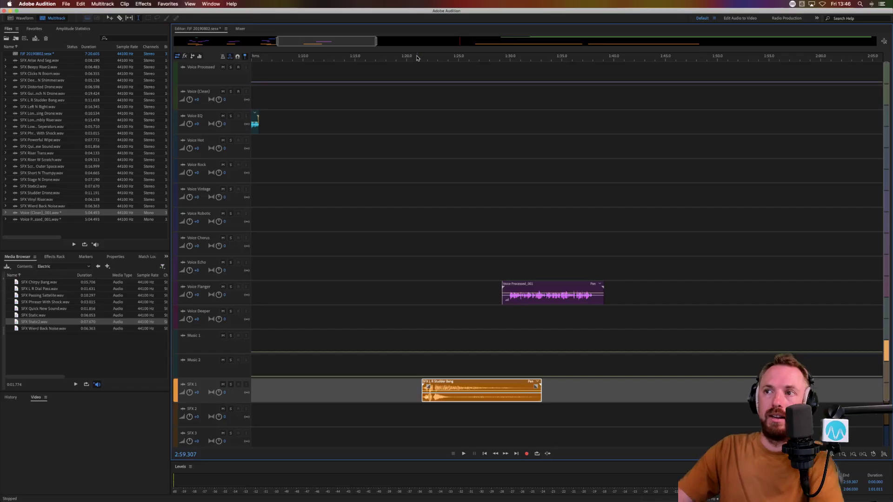
Step: Move the Voice Flanger clip to Voice Echo at about 1:22.1 and play it over SFX L R Studder Bang
click(541, 301)
drag(508, 297, 435, 265)
click(424, 292)
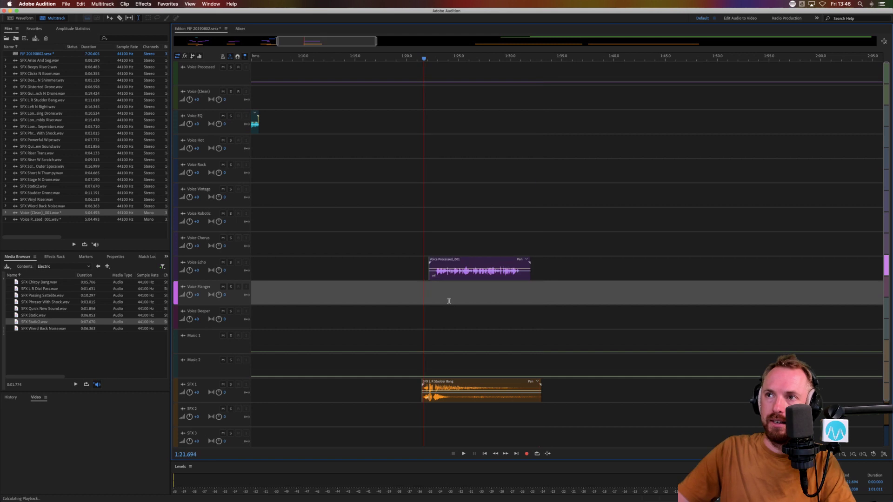
key(space)
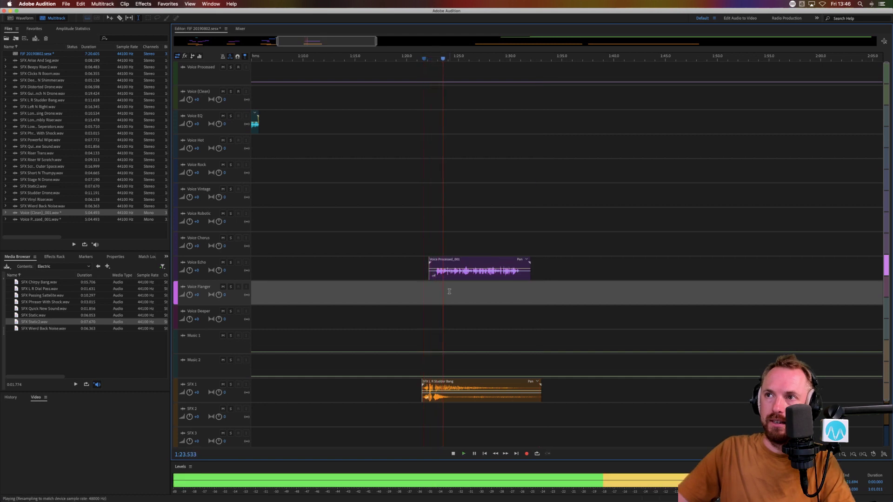
key(space)
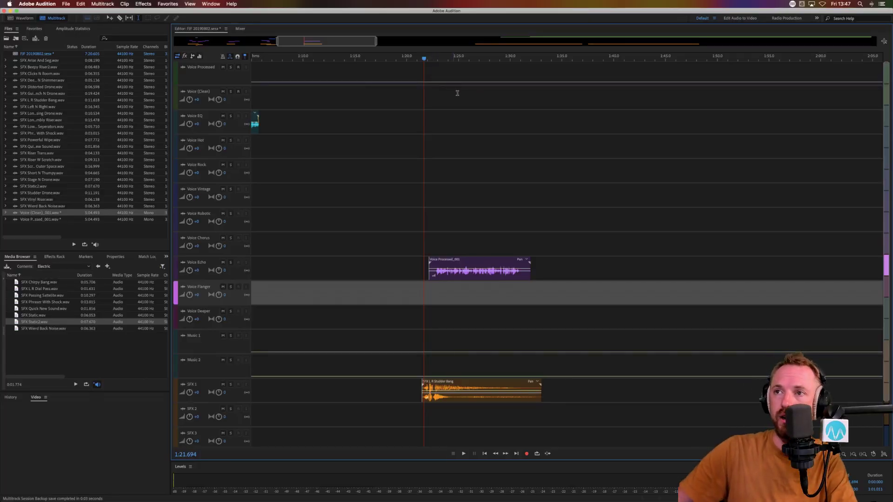
Step: Delete the Voice Echo clip's start up to about 1:22.5 and its end from about 1:30.9, and play the result
scroll(453, 55, up, 5)
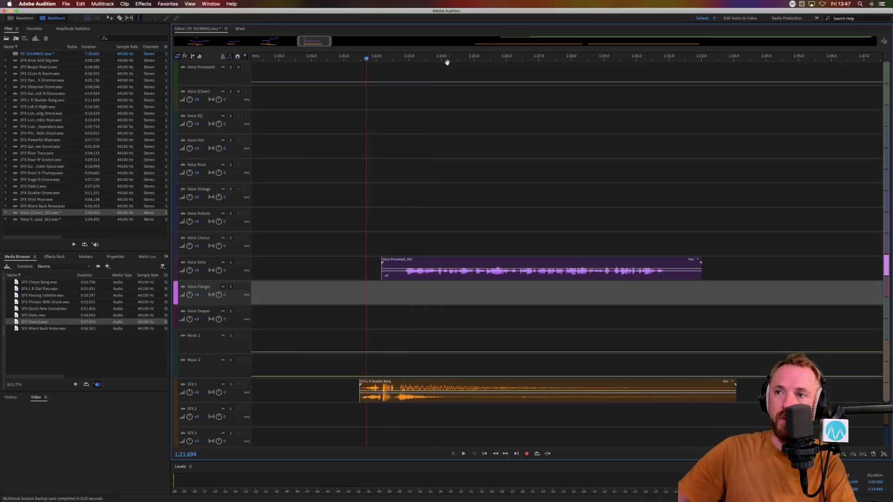
drag(426, 272, 360, 275)
click(348, 300)
key(Delete)
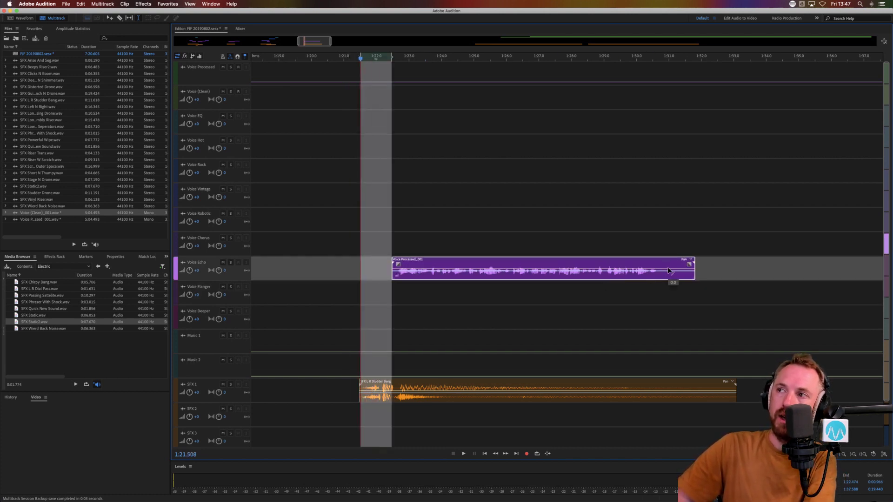
drag(666, 277, 728, 277)
key(Delete)
click(542, 320)
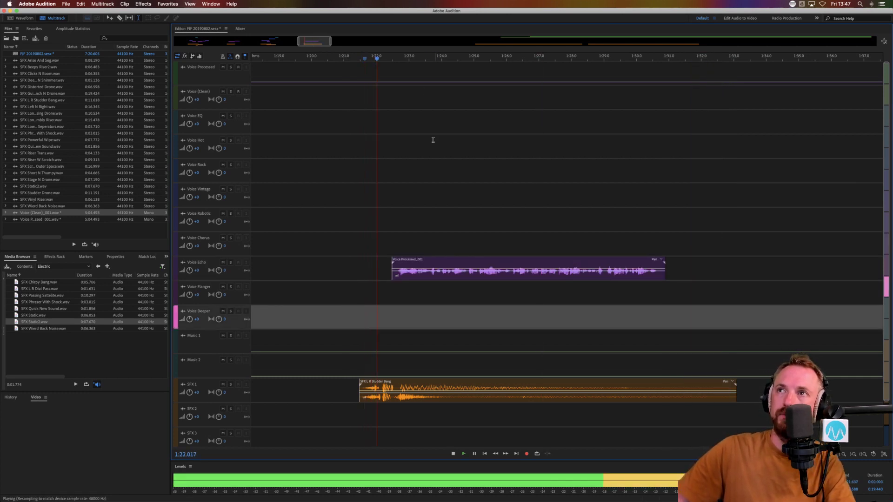
key(space)
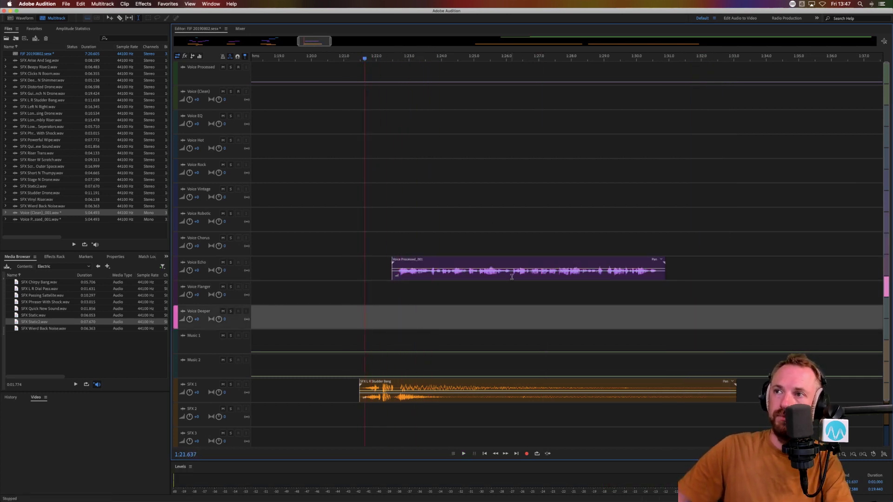
Step: Split the trimmed Voice Echo clip at about 1:26.2 and 1:29.0
click(512, 277)
key(super+k)
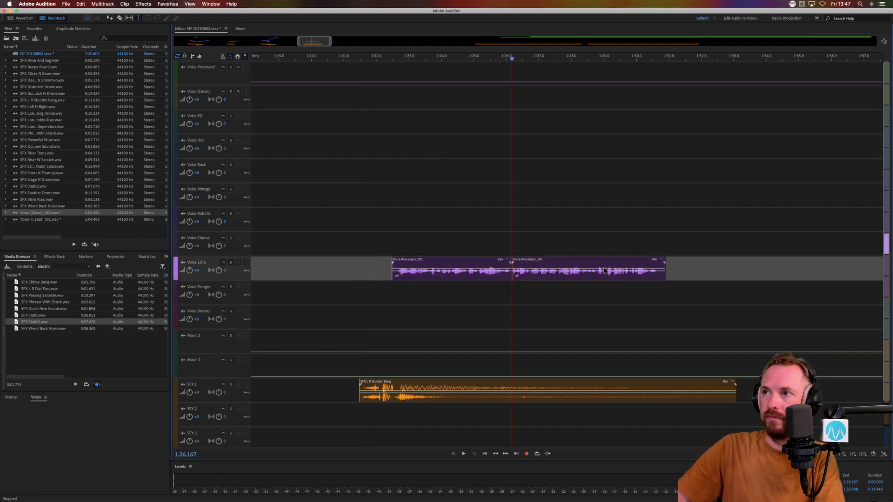
click(604, 271)
key(super+k)
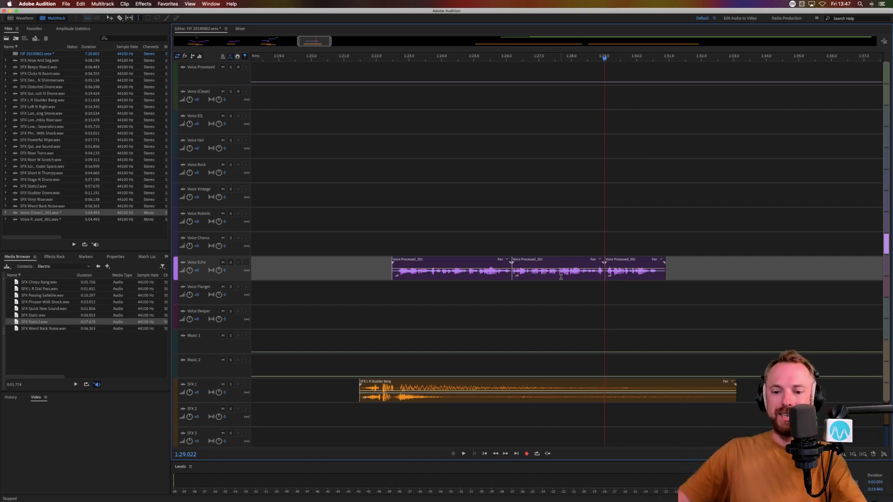
Step: Move the middle part to Voice Flanger at about 1:26.0 and shift the last Voice Echo part to about 1:28.7, playing the transitions
mouse_move(549, 278)
mouse_down()
mouse_move(537, 285)
mouse_move(545, 285)
mouse_up()
drag(609, 273, 594, 275)
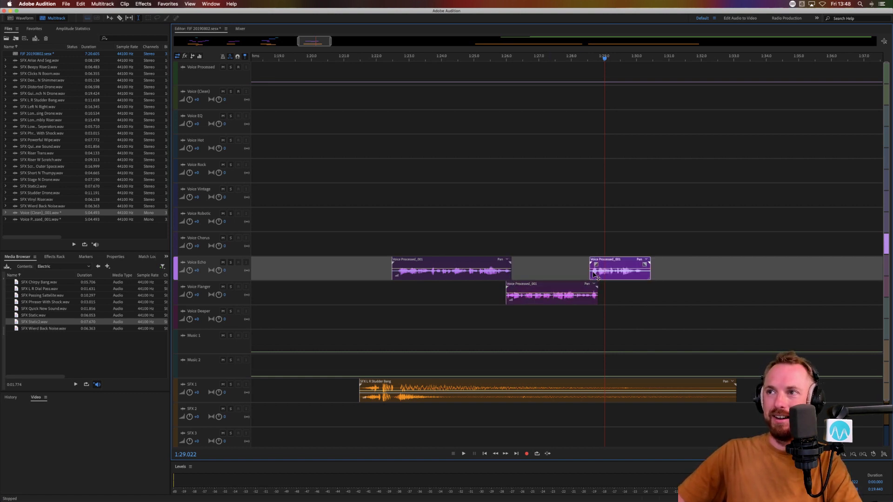
click(498, 312)
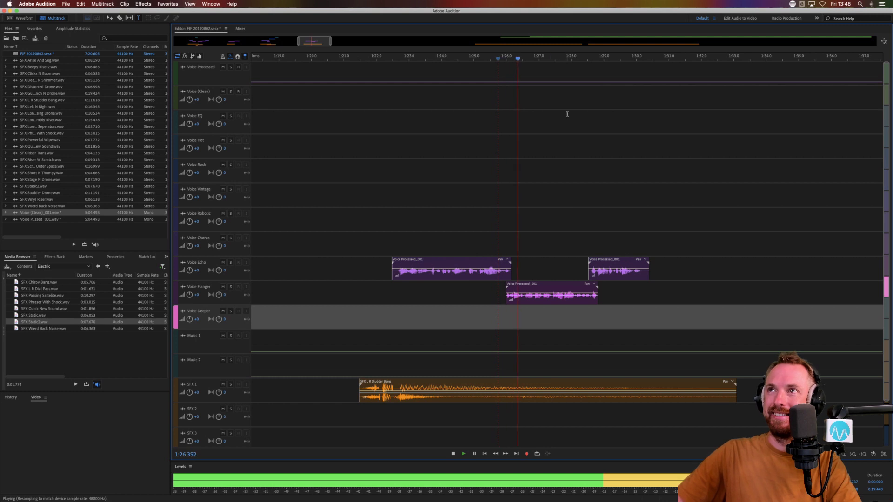
scroll(586, 130, down, 2)
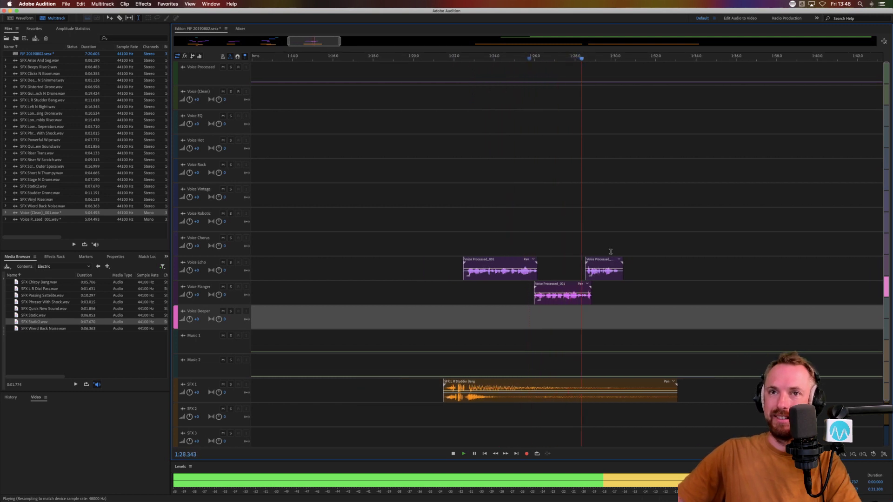
key(space)
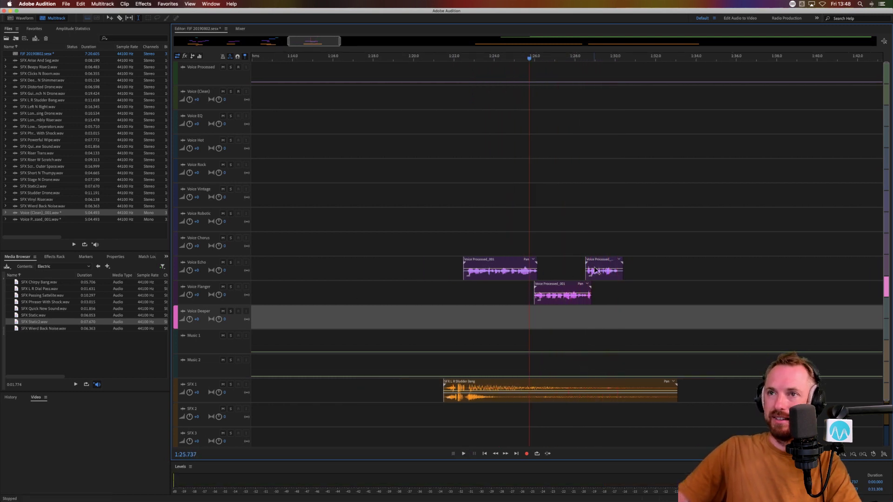
drag(598, 259, 602, 260)
Step: Place SFX Phraser With Shock on SFX 2 at about 1:28.3 and delete its audio before about 1:30.9
drag(48, 305, 581, 415)
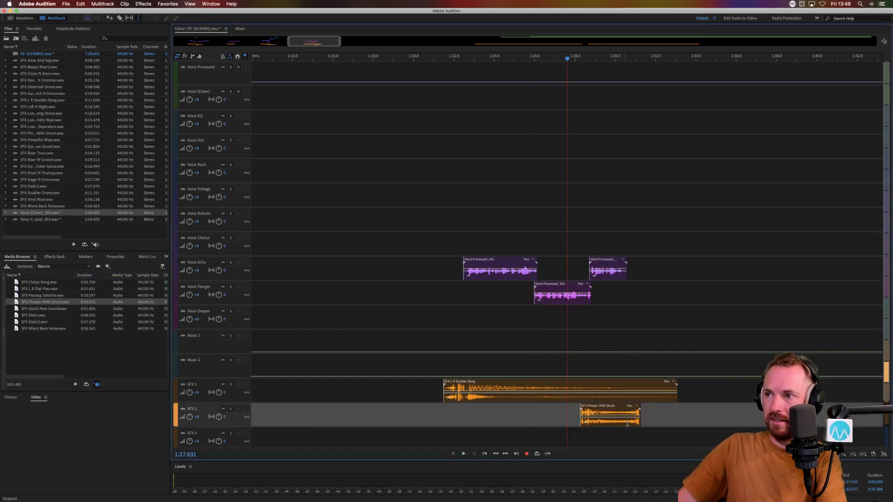
drag(633, 423, 536, 423)
key(Delete)
drag(603, 422, 606, 422)
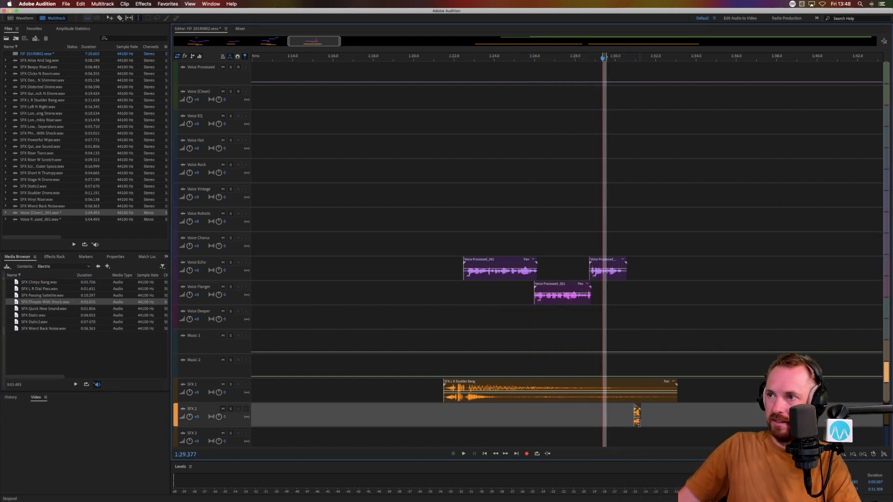
Step: Move the remaining SFX Phraser With Shock piece on SFX 2 to about 1:28.7 and play the transition
right_click(638, 409)
key(Escape)
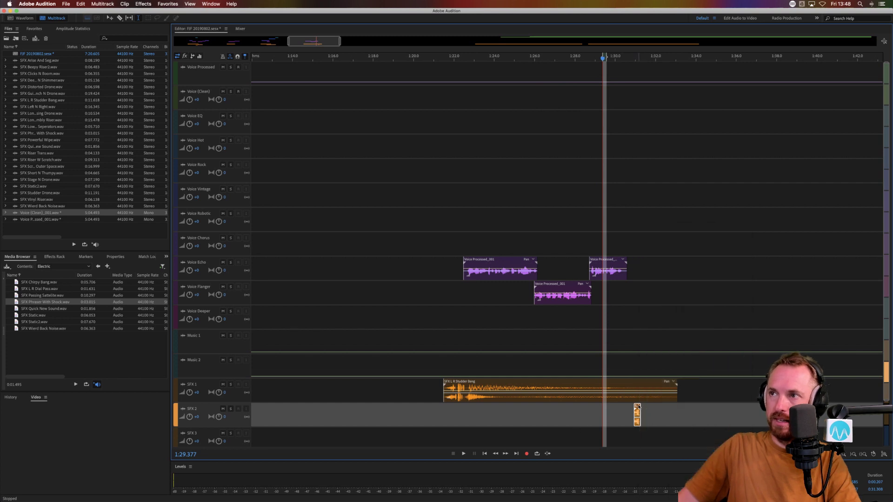
drag(594, 406, 595, 406)
click(583, 412)
key(space)
key(space)
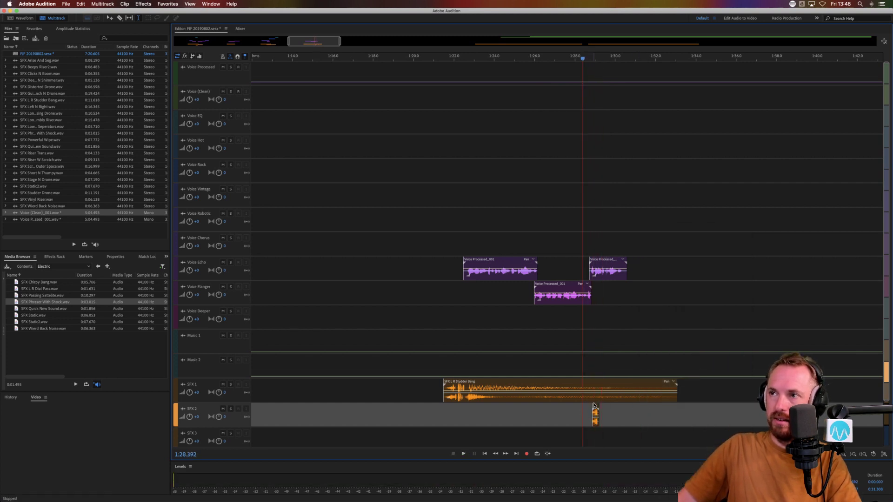
key(space)
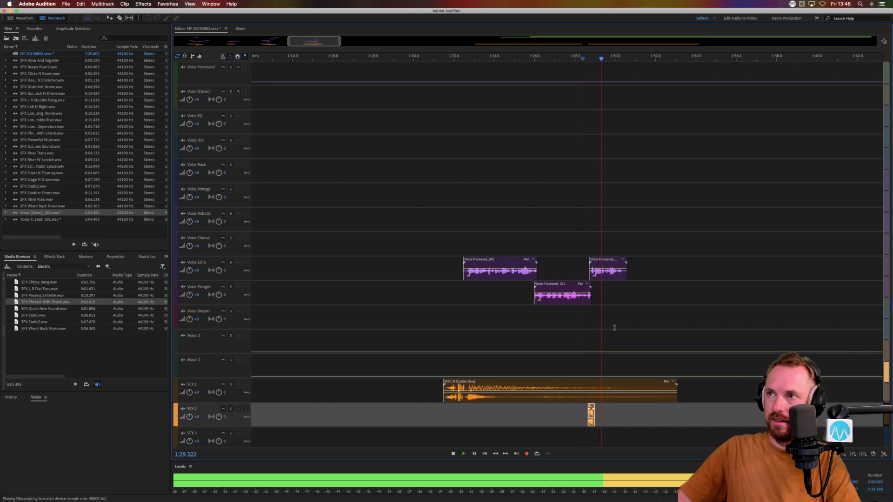
key(space)
Step: Shift the last Voice Echo part slightly to about 1:28.8 and play it with the effect
drag(598, 278, 601, 273)
key(space)
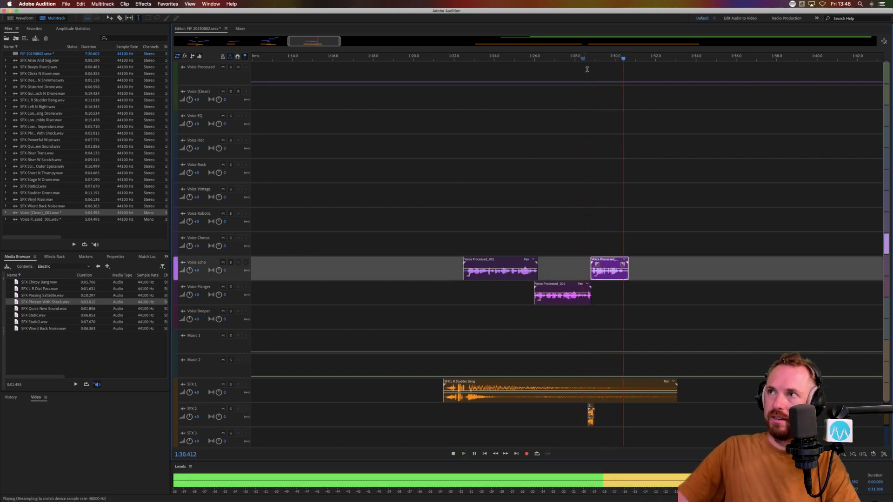
key(space)
Step: Separate the first Voice (Clean) take by deleting the audio between about 3:46 and 3:52
key(backslash)
click(531, 147)
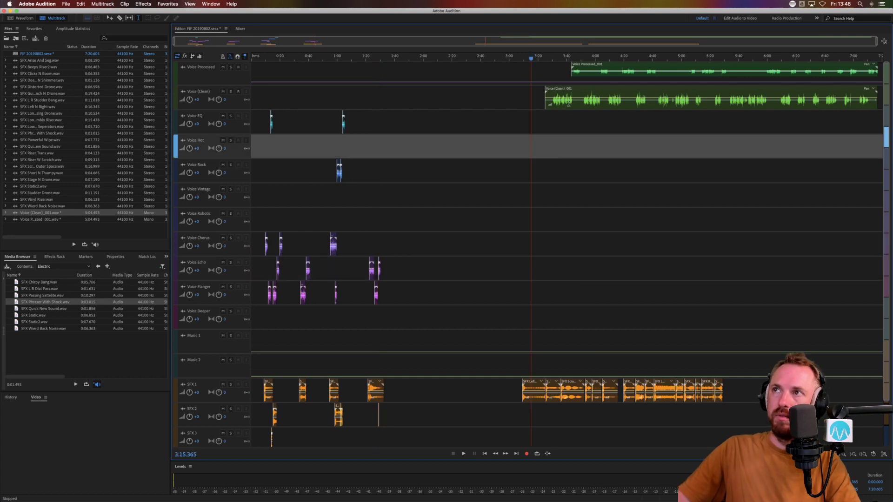
drag(575, 101, 584, 101)
key(Delete)
click(569, 130)
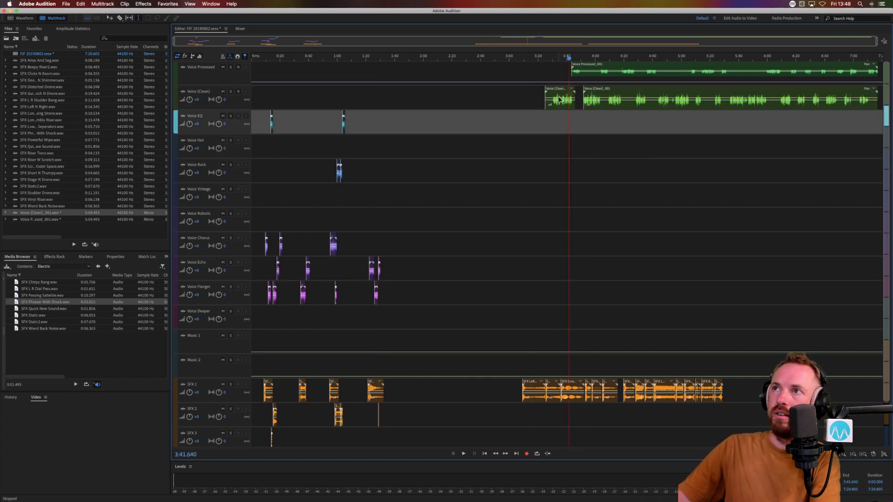
Step: Move the separated clean take to Voice Echo at about 1:58 and SFX Left N Right to about 1:44.5 on SFX 1
click(550, 103)
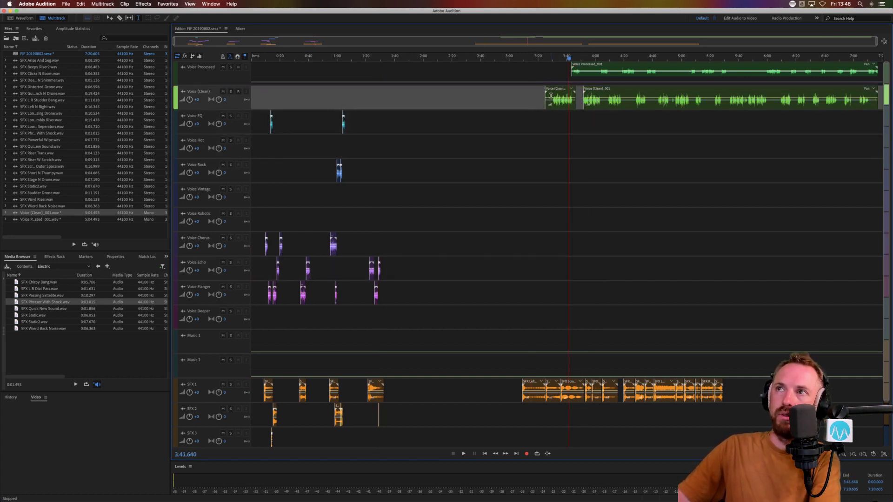
drag(551, 96, 426, 270)
drag(532, 379, 412, 384)
click(396, 340)
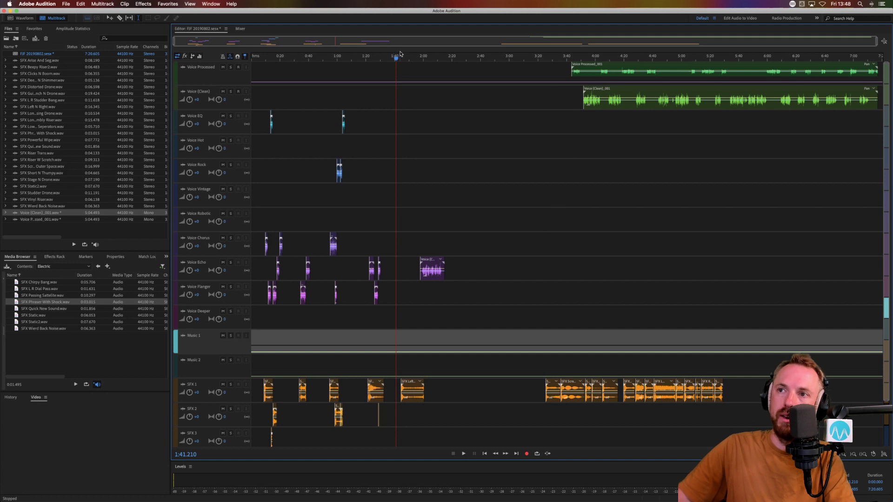
Step: Move the clean take from Voice Echo to Voice Chorus at about 1:43.8 and play it over SFX Left N Right
scroll(399, 55, up, 5)
drag(560, 270, 439, 241)
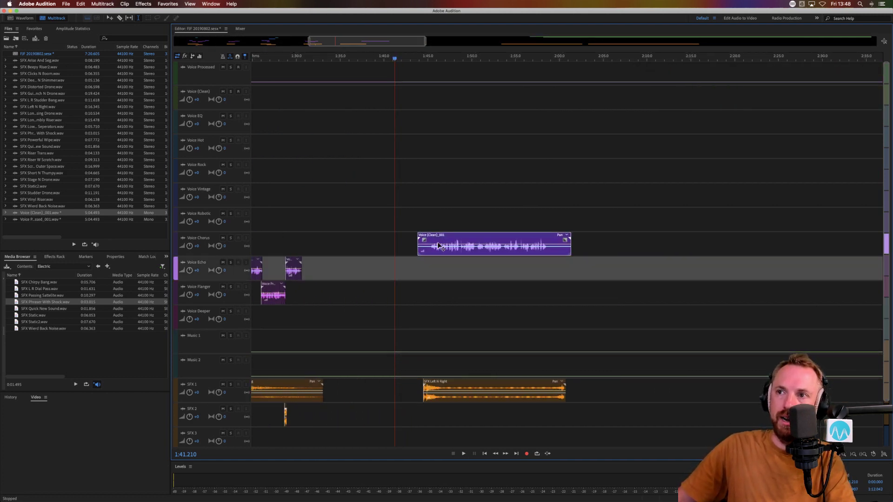
click(414, 284)
key(space)
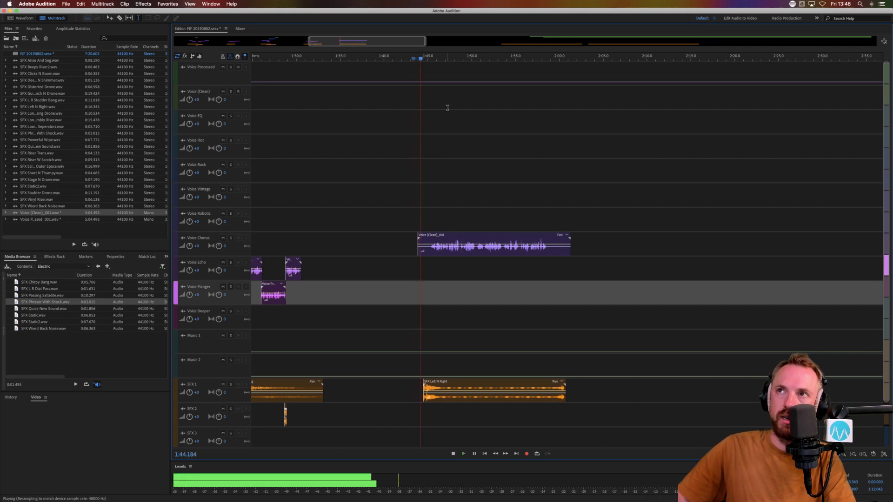
scroll(409, 205, up, 5)
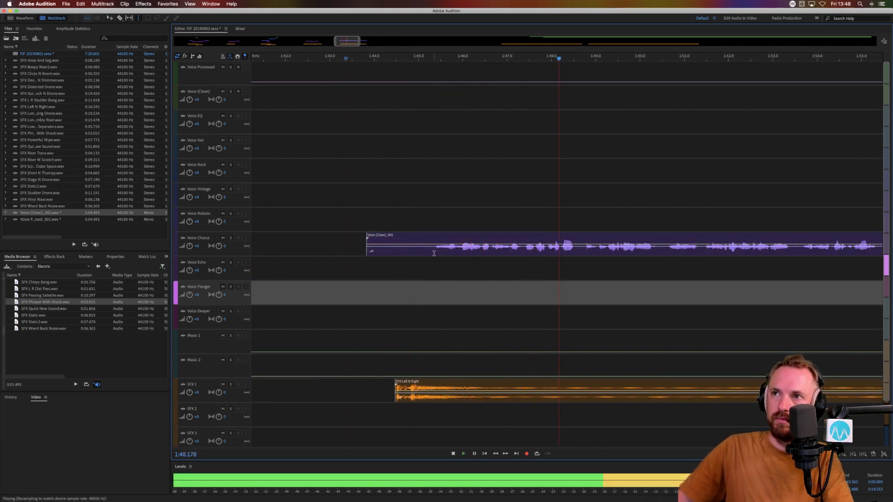
key(space)
Step: Delete the Voice Chorus take's audio before about 1:45.4 and its pauses at about 1:48.5–1:48.8 and 1:50.4–1:50.6
drag(434, 253, 273, 253)
key(Delete)
drag(575, 252, 585, 252)
key(Delete)
drag(660, 252, 665, 252)
key(Delete)
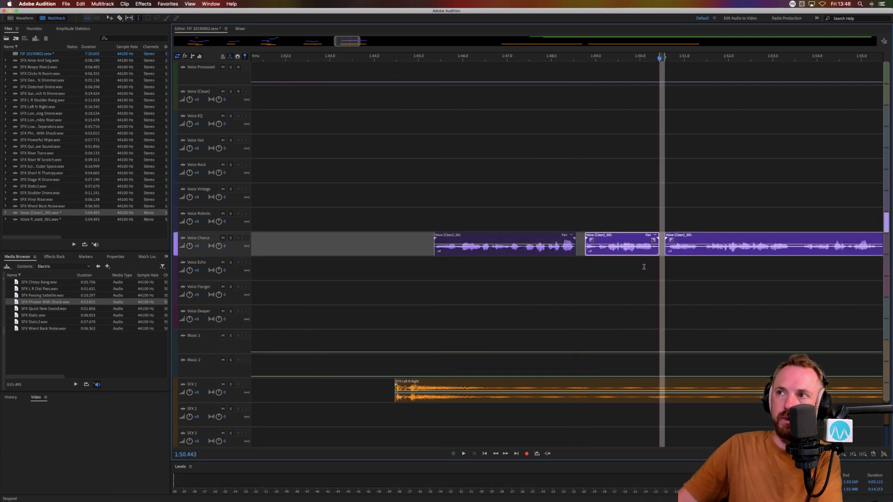
click(642, 267)
Step: Move the middle Voice Chorus part to Voice Echo at about 1:48.5 and play it
drag(609, 235, 596, 260)
click(556, 270)
key(space)
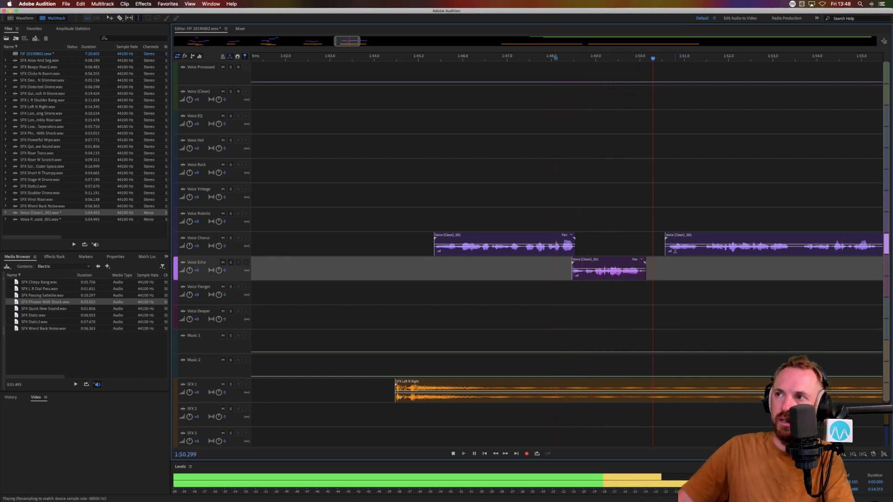
Step: Split about 0.7 s off the last Voice Chorus part's start, moving it to Voice Robotic at about 1:50.3 and the remainder to about 1:51.0
mouse_move(675, 251)
mouse_down()
mouse_move(665, 227)
mouse_move(691, 229)
mouse_move(689, 246)
mouse_up()
key(space)
key(Delete)
key(space)
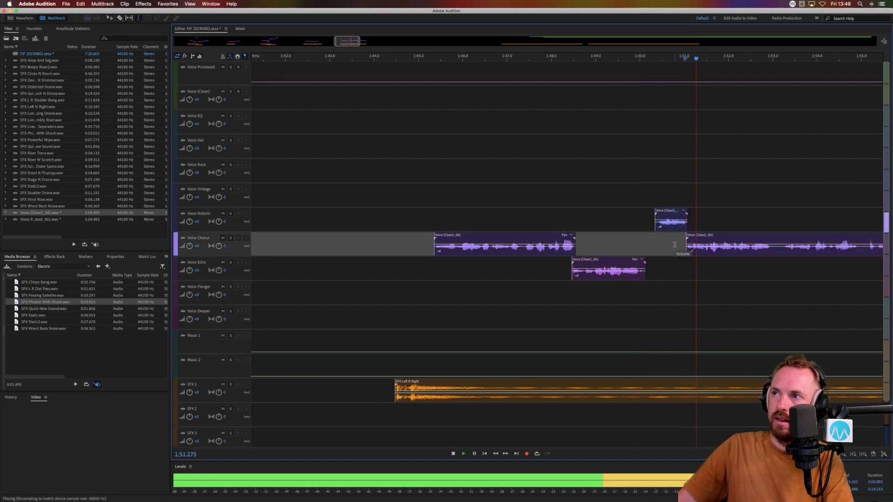
click(651, 245)
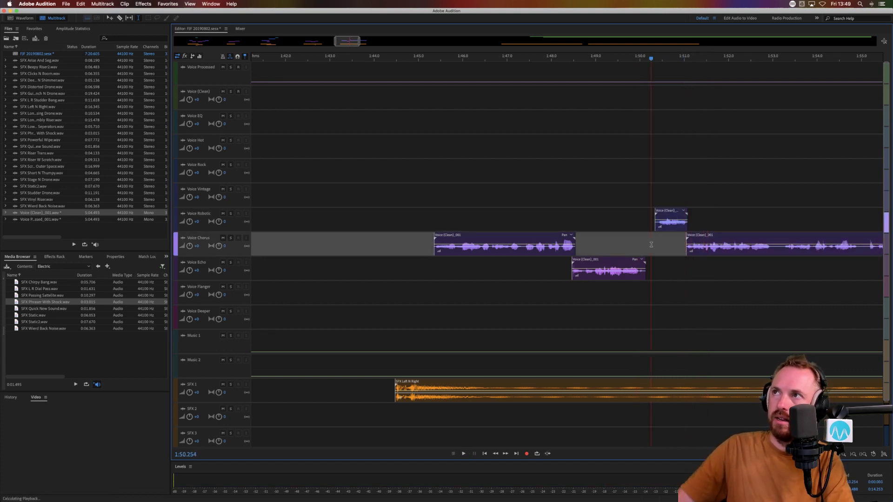
Step: Add SFX L R Dial Pass on SFX 2 at about 1:49.8 and play the section
click(36, 315)
drag(44, 288, 632, 417)
click(605, 418)
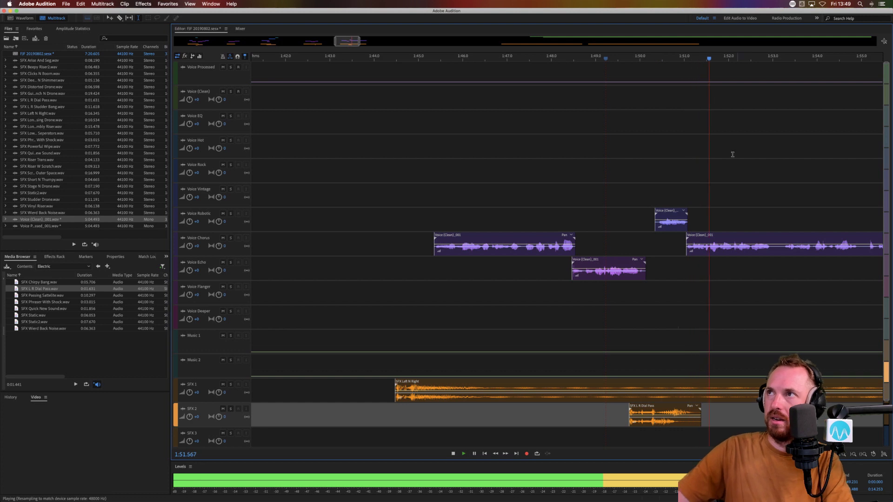
scroll(723, 60, down, 5)
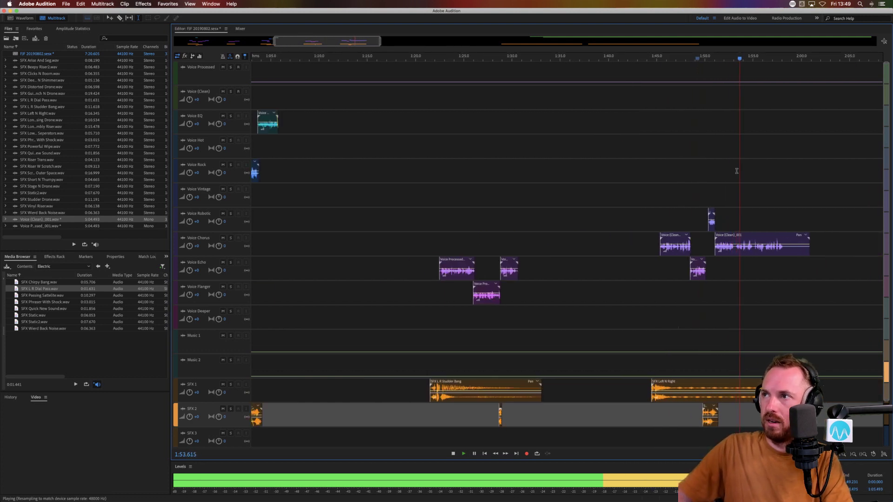
key(space)
Step: Split the last Voice Chorus clip at about 1:53.1, move its second part to Voice EQ at about the same time and play it
click(734, 253)
key(super+k)
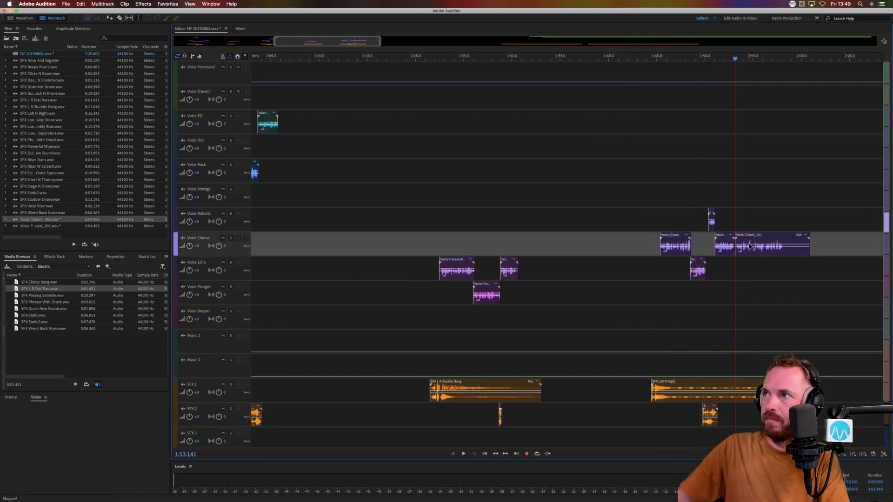
drag(750, 247, 750, 125)
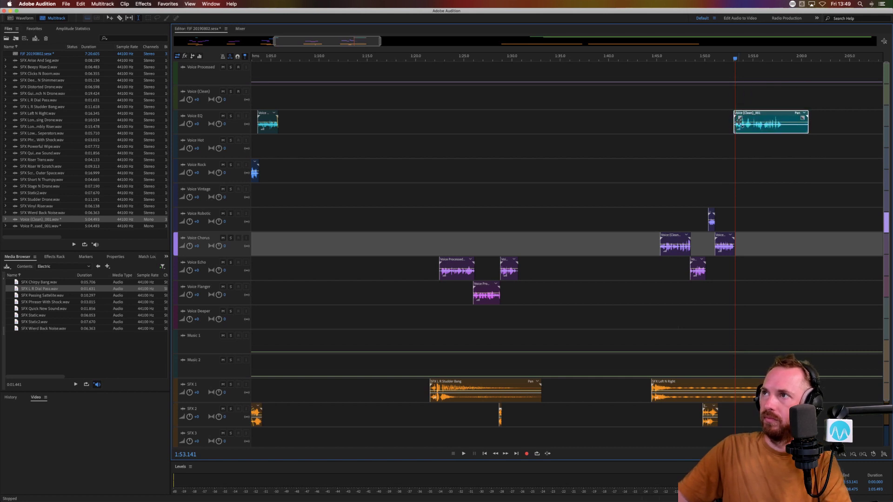
click(729, 124)
scroll(774, 81, up, 5)
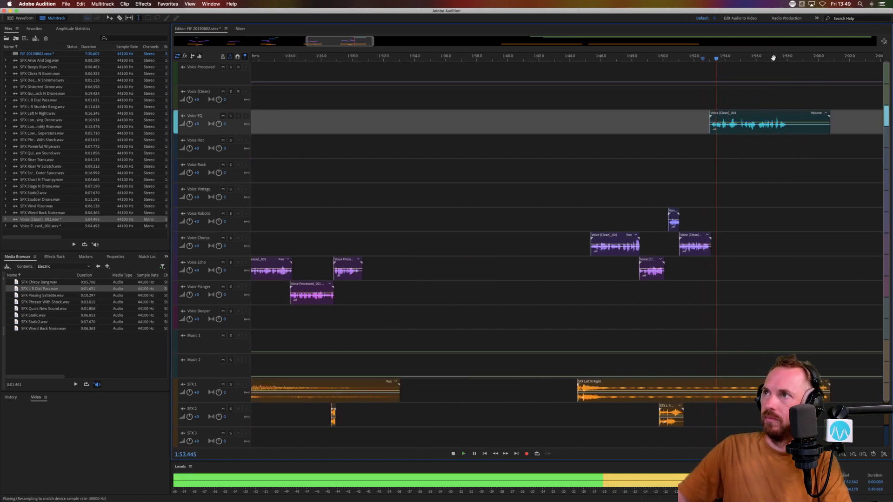
Step: Cut a short piece out of the Voice EQ clip, closing the gap at about 1:54.6, and play the join
drag(694, 124, 717, 113)
key(space)
key(Delete)
click(716, 138)
key(space)
click(697, 141)
key(space)
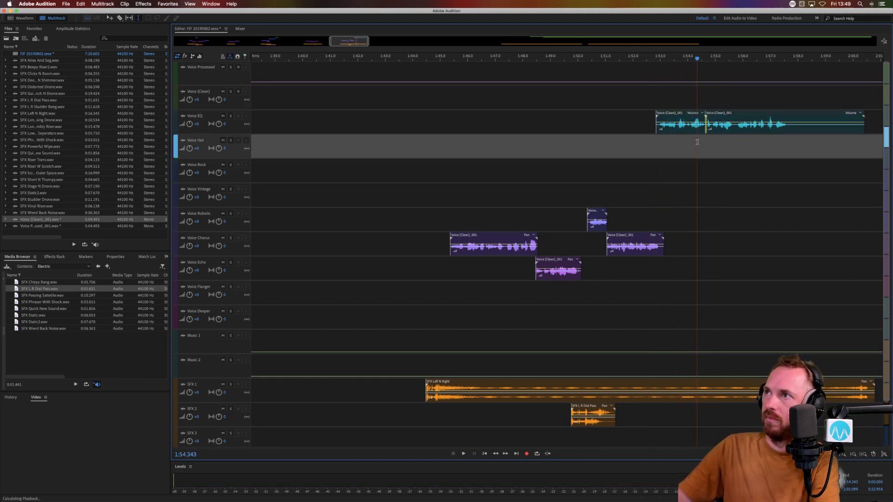
Step: Cut a short piece from the second Voice EQ clip and move its remainder to close the gap at about 1:55.6
click(733, 131)
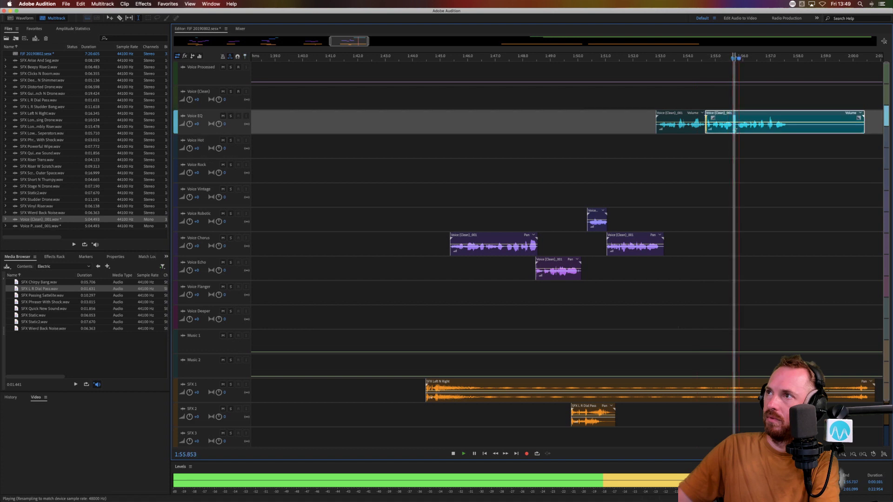
key(space)
key(Delete)
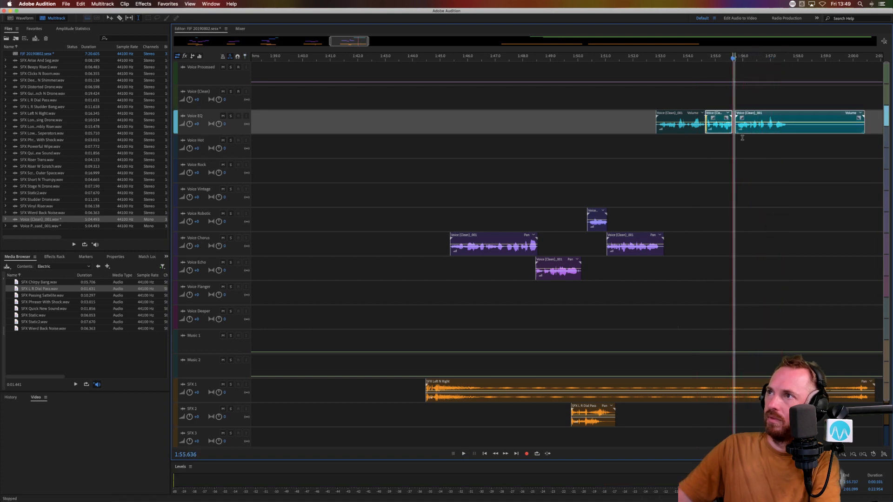
click(743, 138)
drag(749, 113, 744, 113)
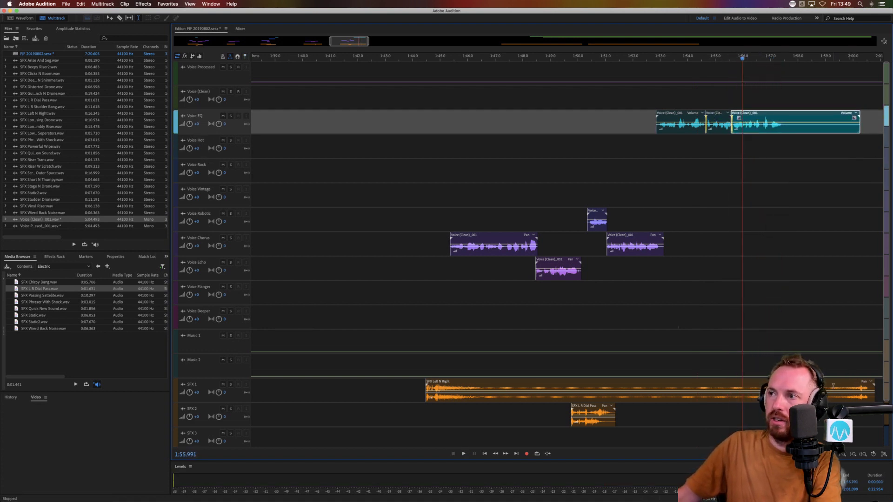
Step: Cut about 3 s from SFX Left N Right after about 1:56.3 and overlap its end part from about 1:55.5 as a crossfade
drag(833, 387, 751, 386)
key(Delete)
click(821, 411)
click(851, 383)
key(Delete)
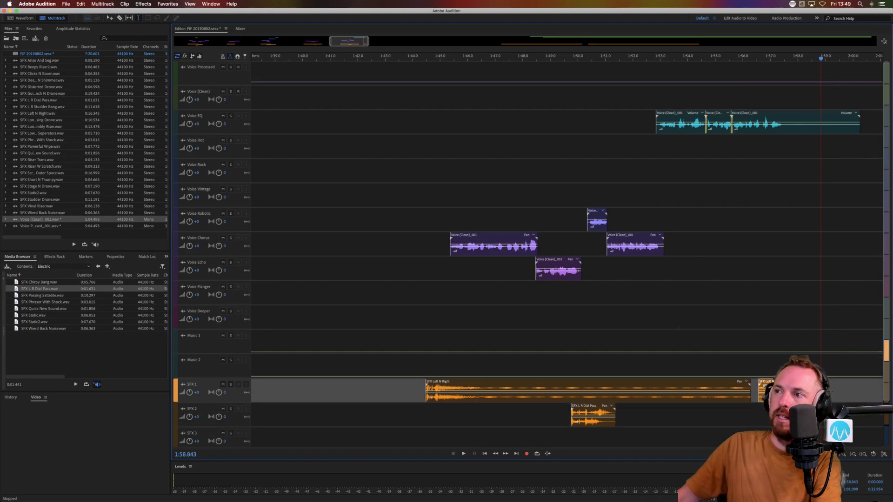
Step: Play the ending and trim the last Voice EQ clip's tail back to about 1:57.9
click(764, 344)
key(space)
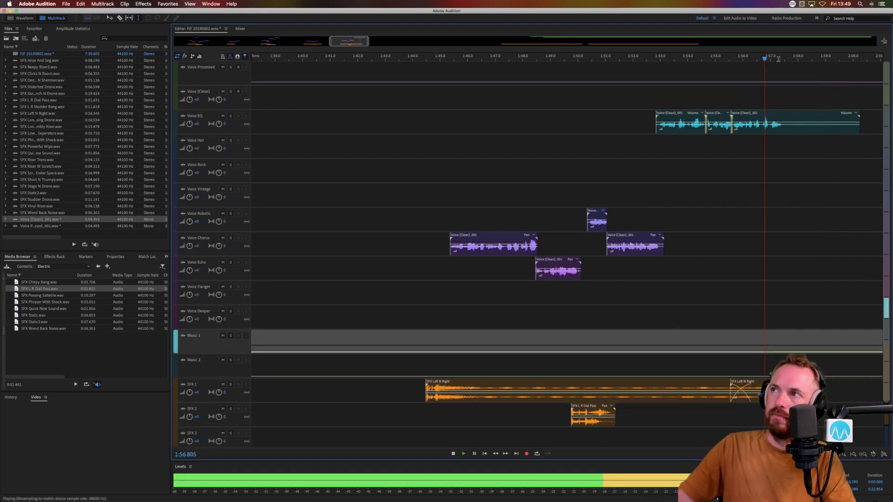
key(space)
drag(794, 124, 874, 128)
key(Delete)
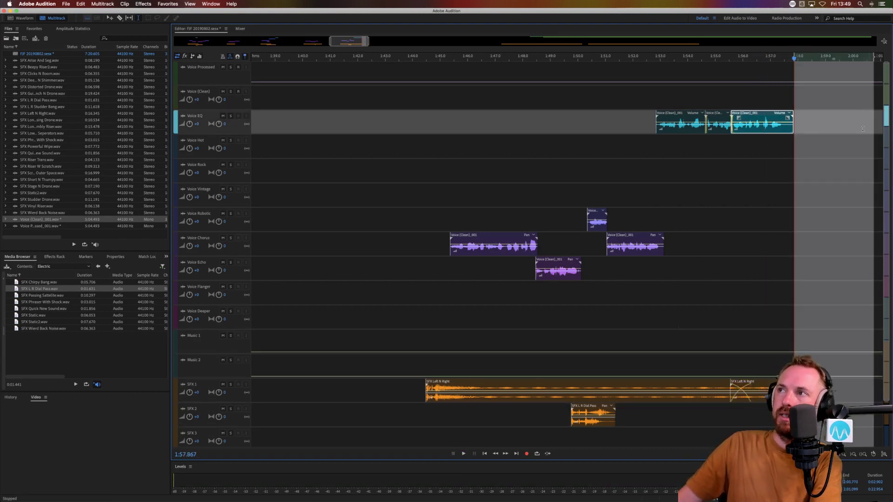
Step: Save the multitrack session
scroll(775, 59, down, 12)
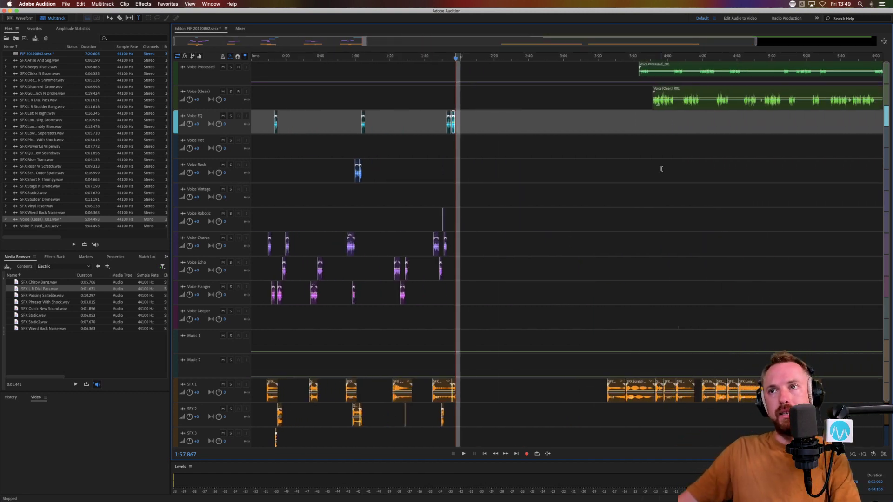
key(super+s)
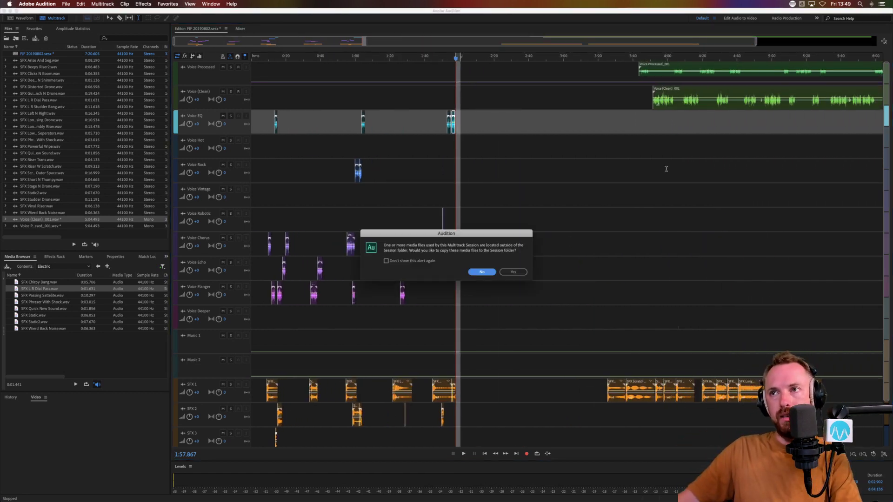
click(513, 272)
click(481, 267)
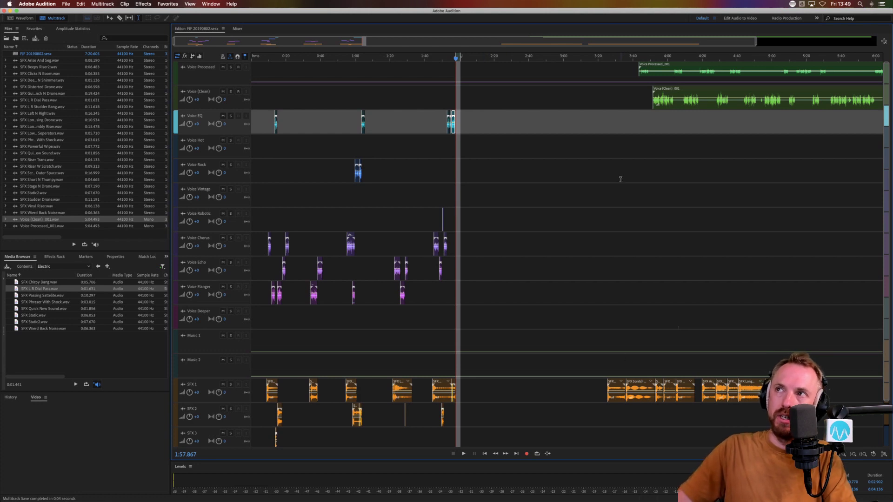
Step: Cut about 7.4 s off the start of the Voice Processed take and place it on Voice Echo at about 2:12.1
drag(650, 73, 490, 275)
key(Delete)
click(634, 87)
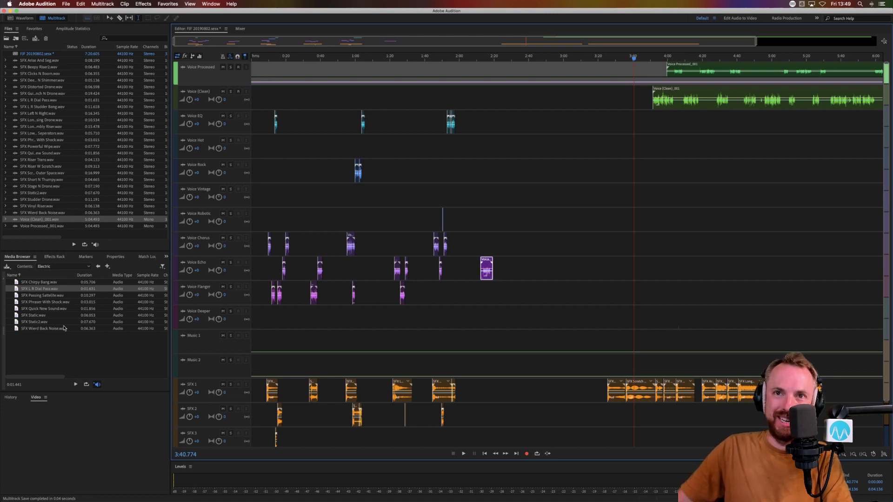
Step: Add SFX Chirpy Bang on SFX 1 at about 2:10.9 and move the new Voice Echo clip to about 2:10.2, playing both
drag(54, 282, 480, 389)
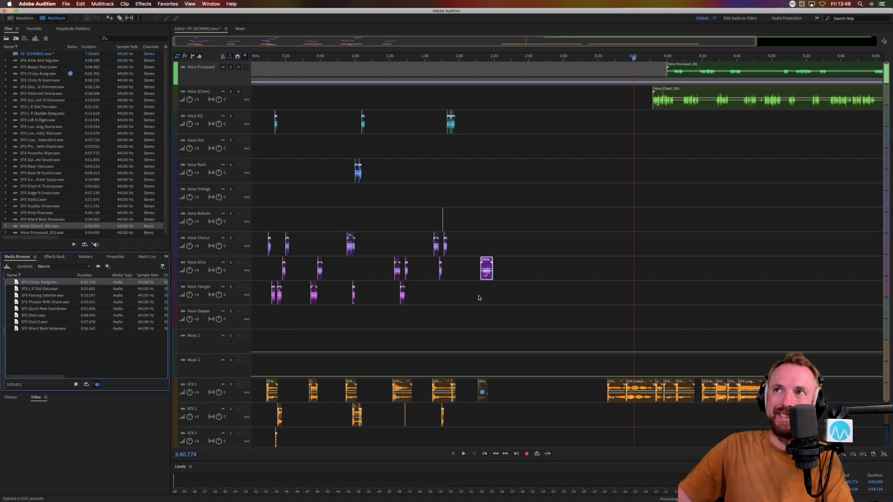
scroll(478, 59, up, 5)
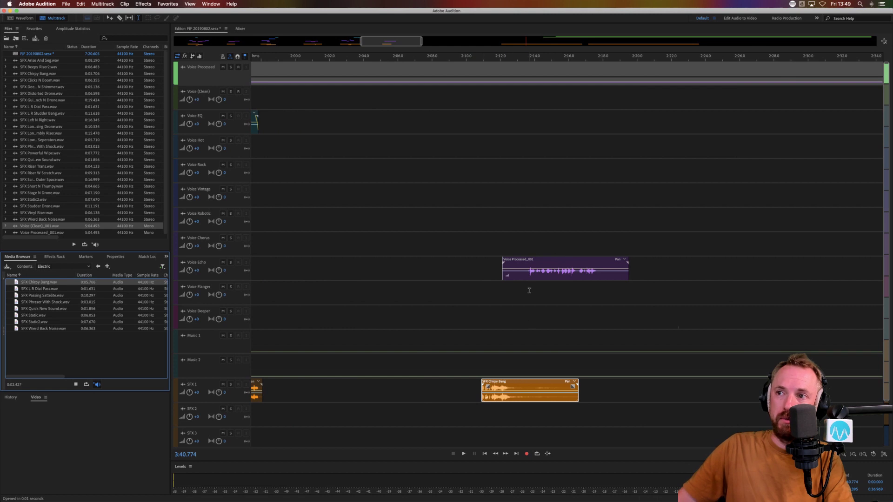
drag(525, 278, 495, 278)
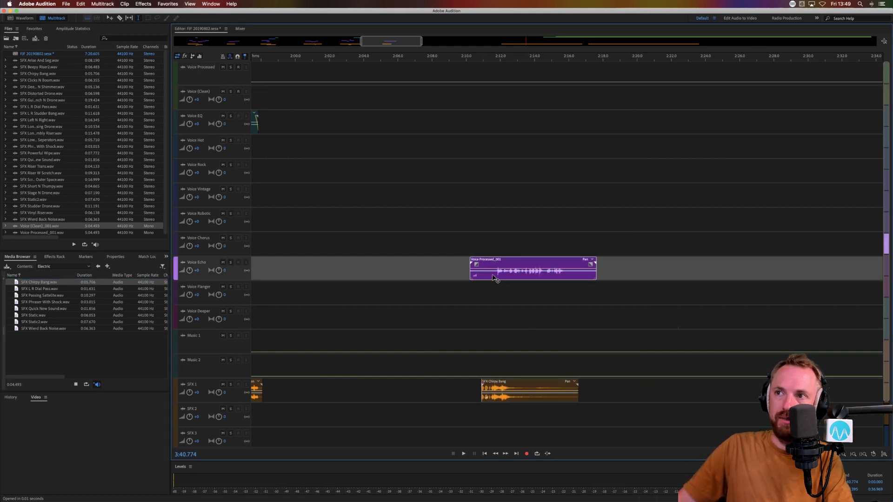
click(485, 295)
key(space)
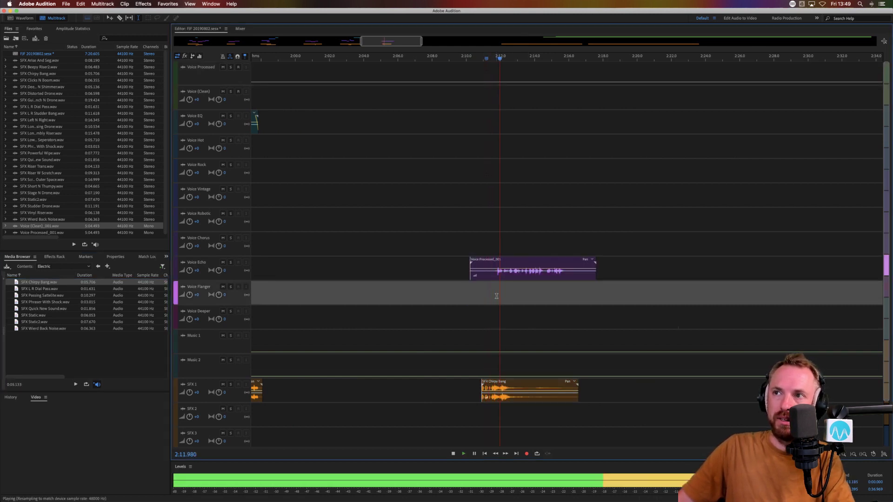
Step: Move the Voice Echo clip above SFX Chirpy Bang earlier to about 2:09.4 and play the section
key(space)
drag(505, 278, 500, 278)
key(space)
key(space)
key(space)
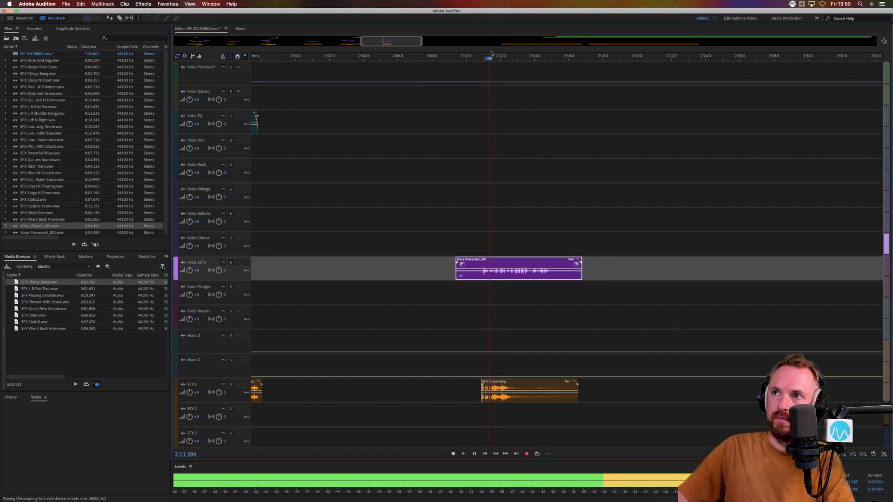
key(space)
Step: Find the end of the opening words by playback and split the Voice Echo clip at about 2:11.6
scroll(487, 56, up, 4)
scroll(487, 56, up, 2)
key(space)
key(space)
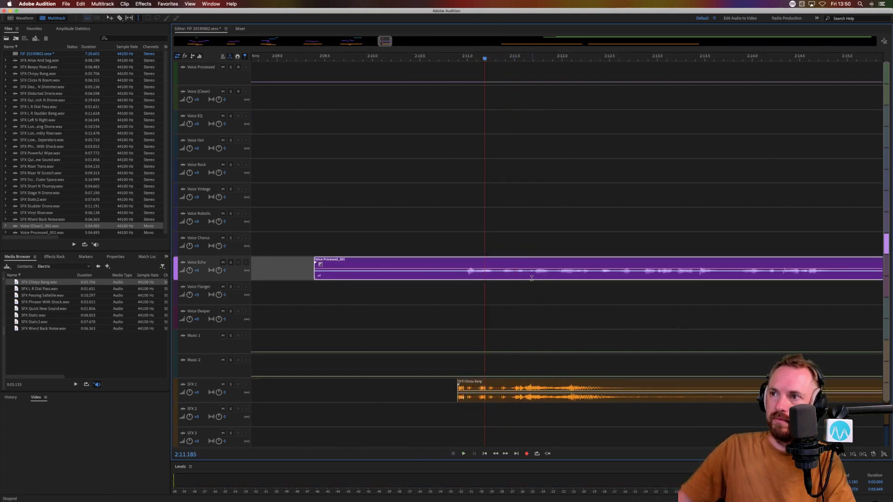
click(530, 278)
key(space)
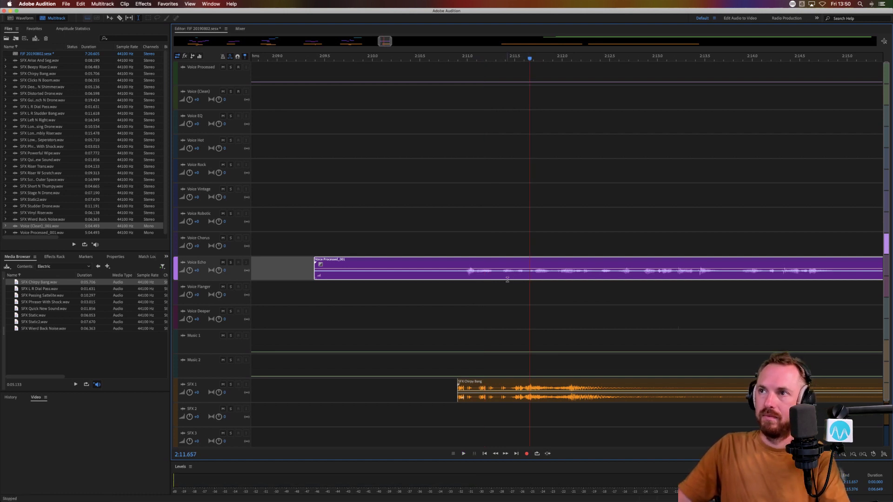
key(super+k)
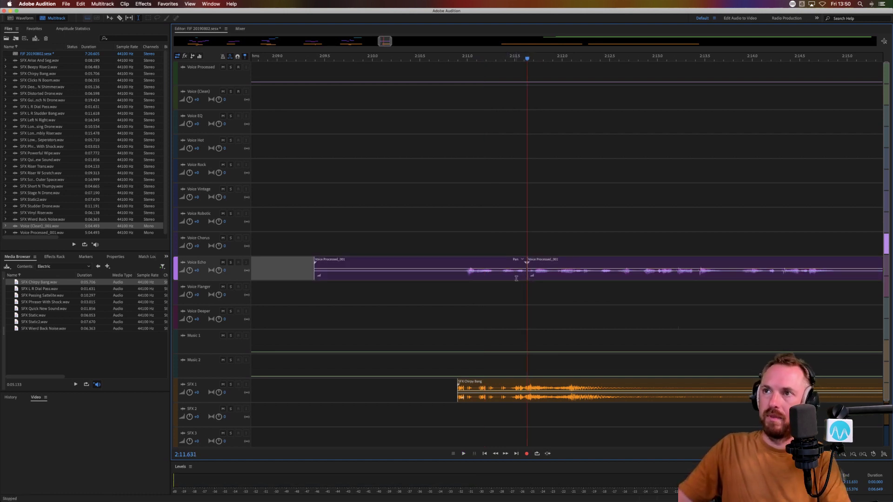
Step: Move the first part of the split Voice Echo clip to Voice Robotic at the same time and play it
drag(502, 263, 527, 263)
click(480, 240)
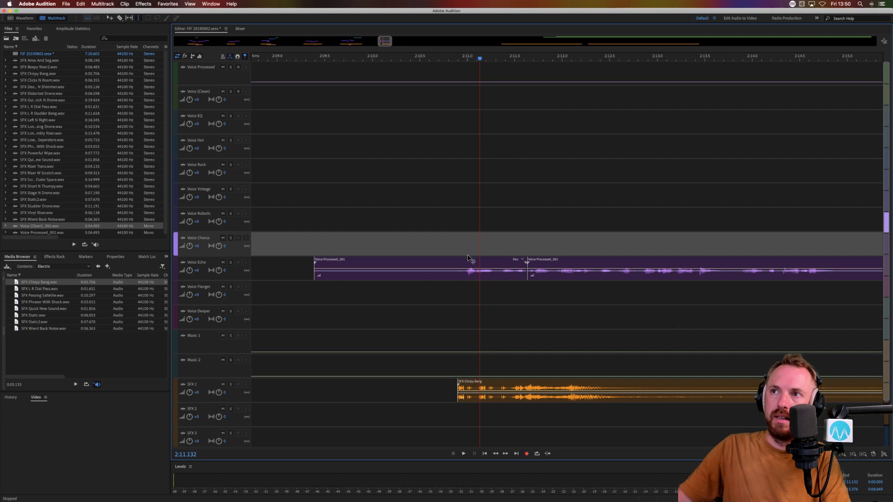
drag(468, 257, 468, 208)
click(456, 240)
key(space)
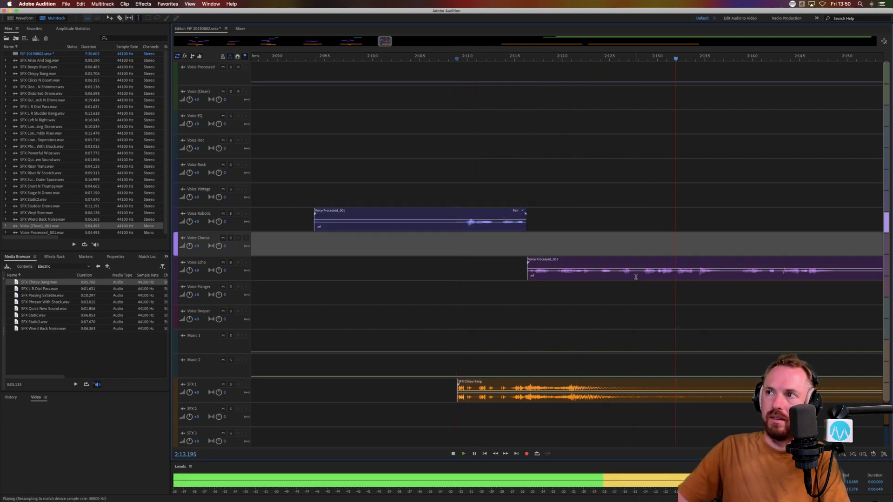
key(space)
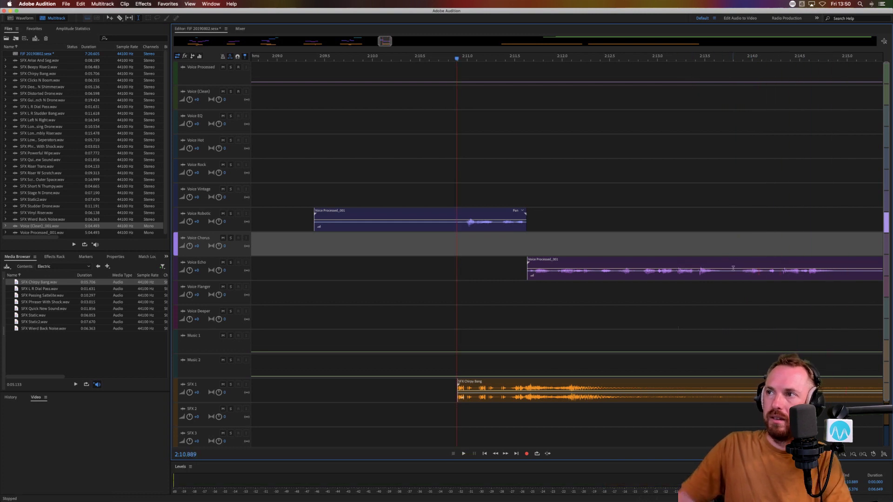
Step: Copy about 0.95 s of the Voice Echo clip from about 2:13.8 onto Voice Flanger, moving the copy to Voice Deeper at about 2:13.9 and playing it
drag(734, 271, 824, 276)
click(750, 296)
key(ctrl+v)
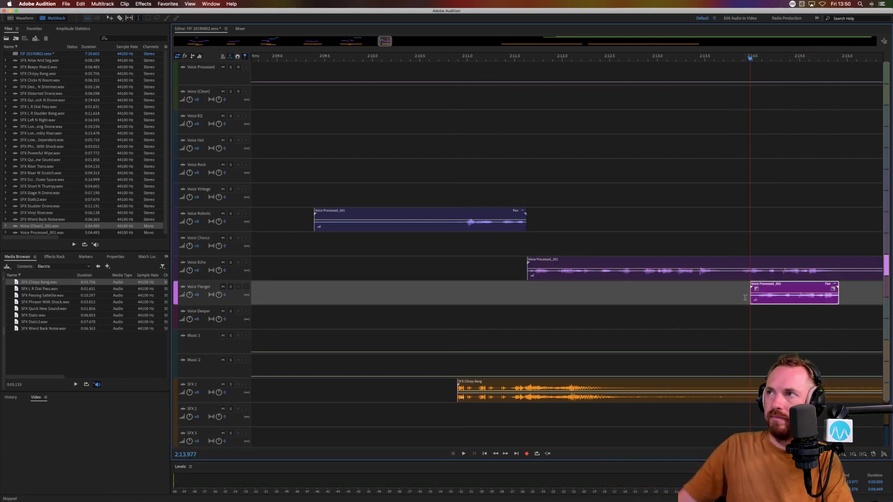
key(space)
scroll(805, 65, down, 3)
key(space)
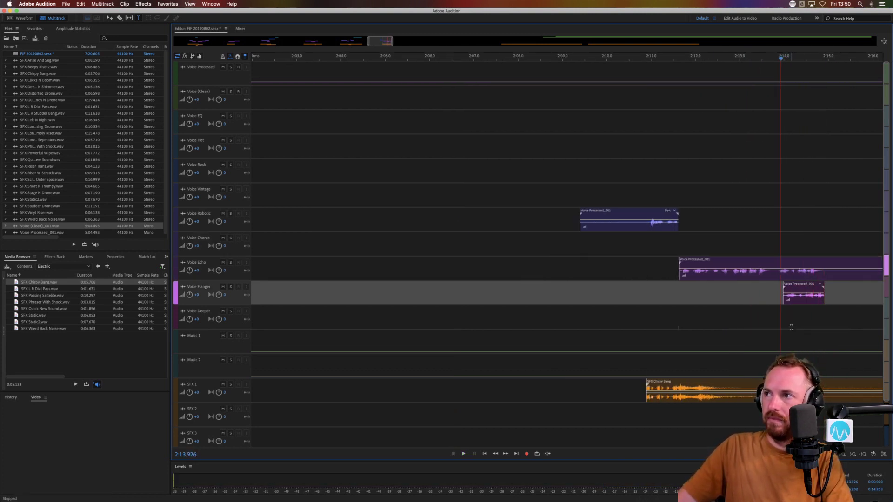
drag(795, 284, 792, 309)
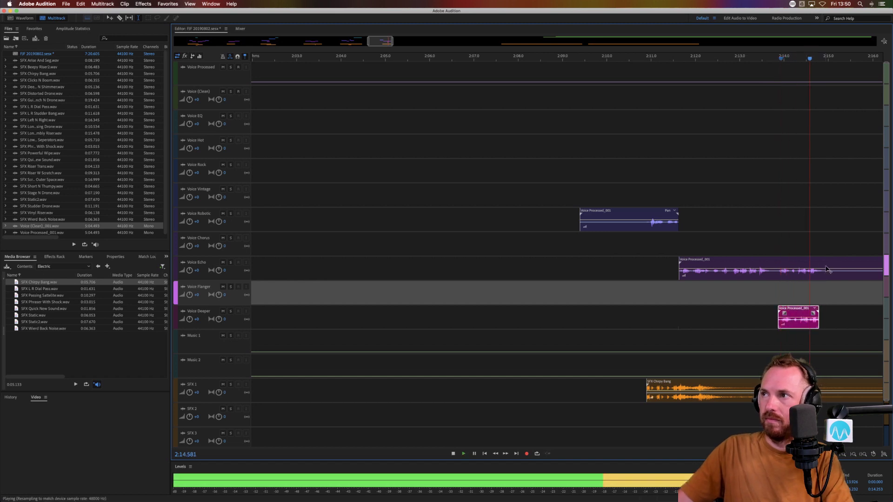
key(space)
Step: Remove the Voice Echo clip's tail after about 2:14.9, extend the Voice Deeper copy's end to about 2:15.0 and play the ending
drag(826, 273, 866, 278)
key(Delete)
click(876, 275)
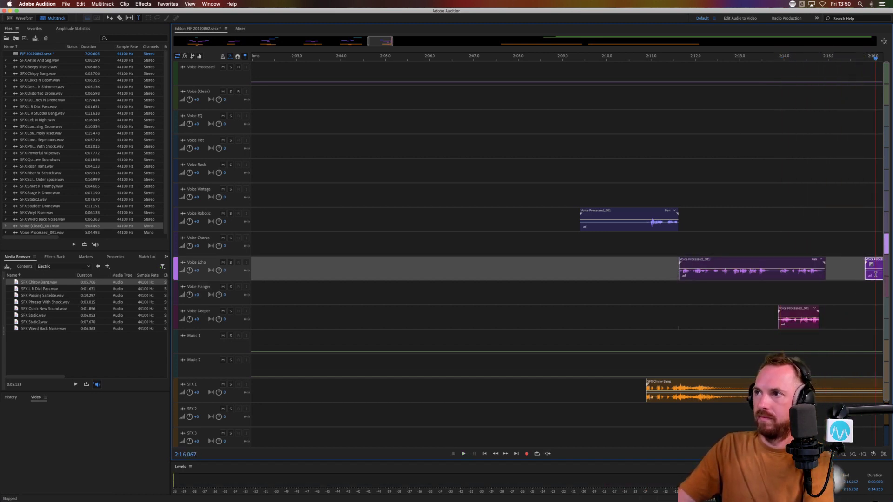
drag(818, 324, 828, 324)
click(806, 293)
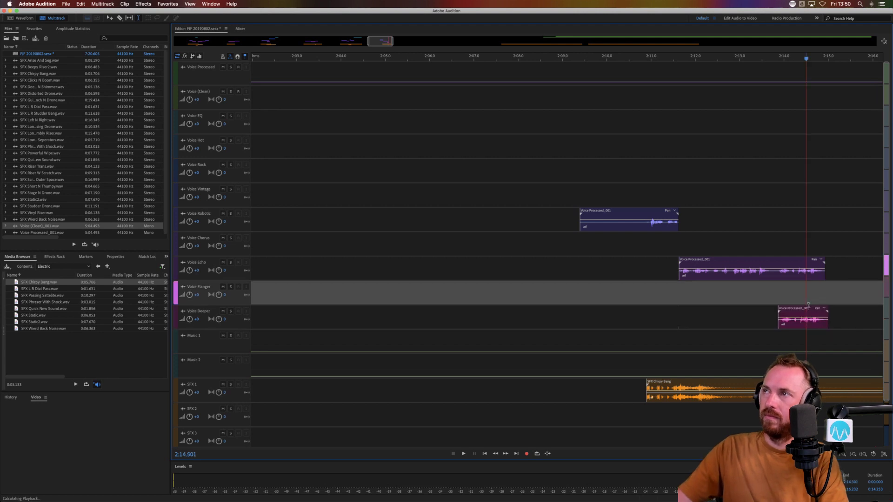
key(space)
Step: Cut about 13 s off the start of the Voice (Clean) take and place it on Voice Echo at about 2:53
scroll(821, 60, down, 10)
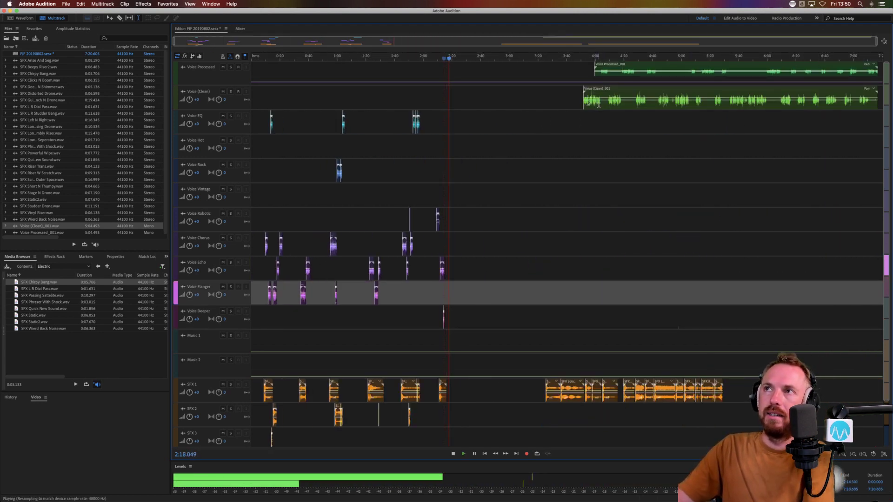
drag(602, 104, 605, 131)
key(Delete)
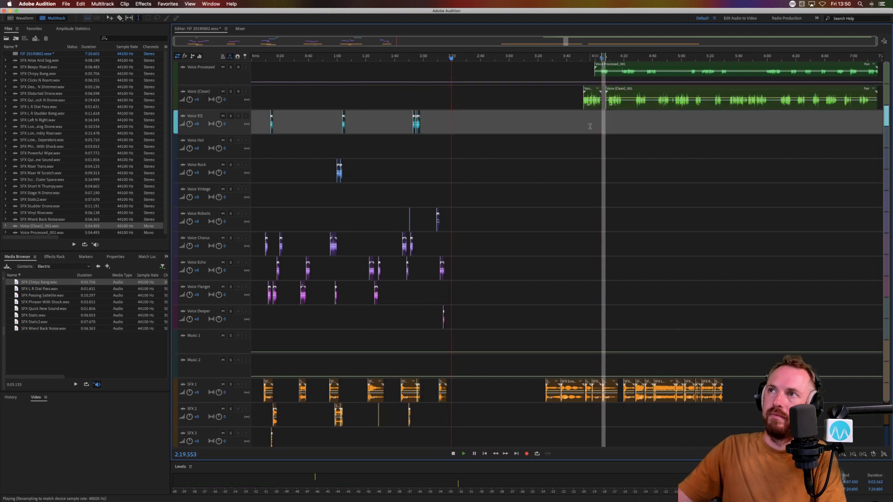
key(v)
drag(591, 98, 508, 266)
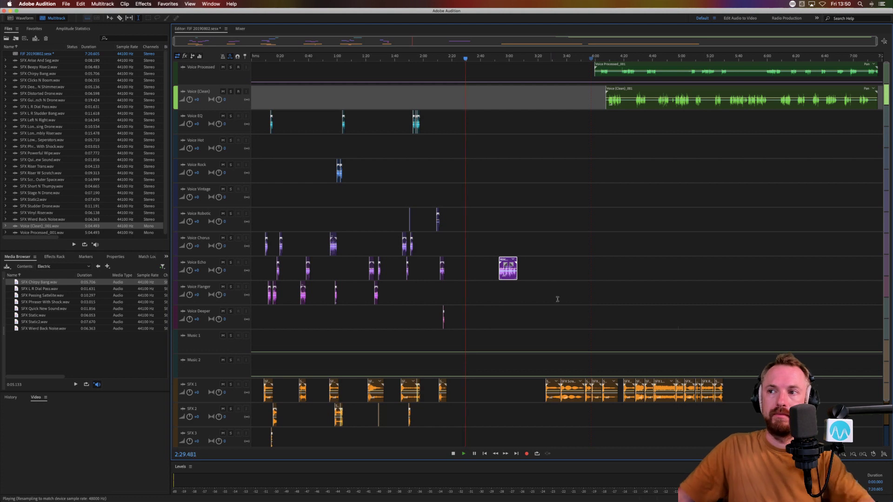
Step: Move SFX Scratch Into Outer Space and the new voice clip to about 2:29.9, placing the voice on Voice Deeper, and play them
drag(572, 378, 478, 381)
drag(502, 273, 469, 320)
click(464, 298)
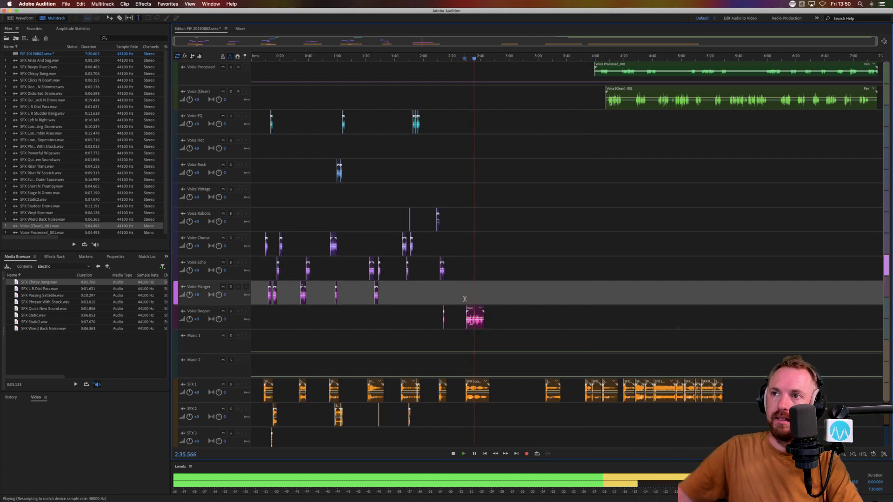
scroll(474, 59, up, 5)
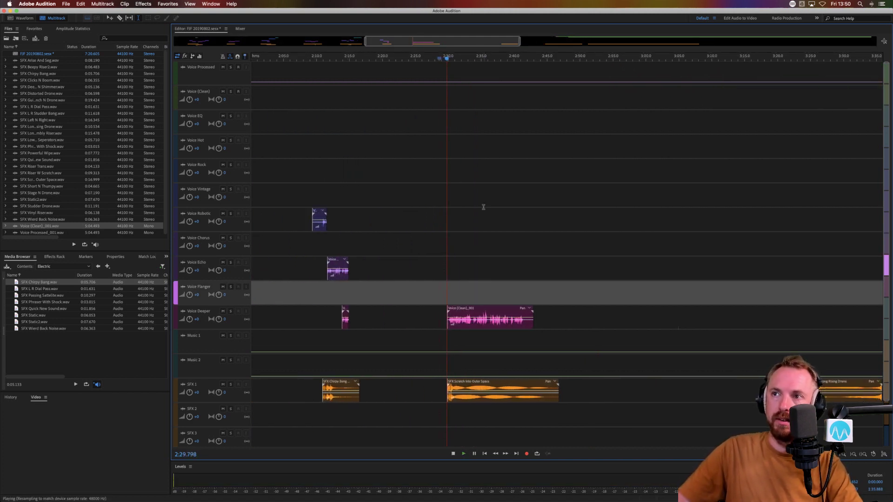
key(space)
scroll(455, 59, up, 4)
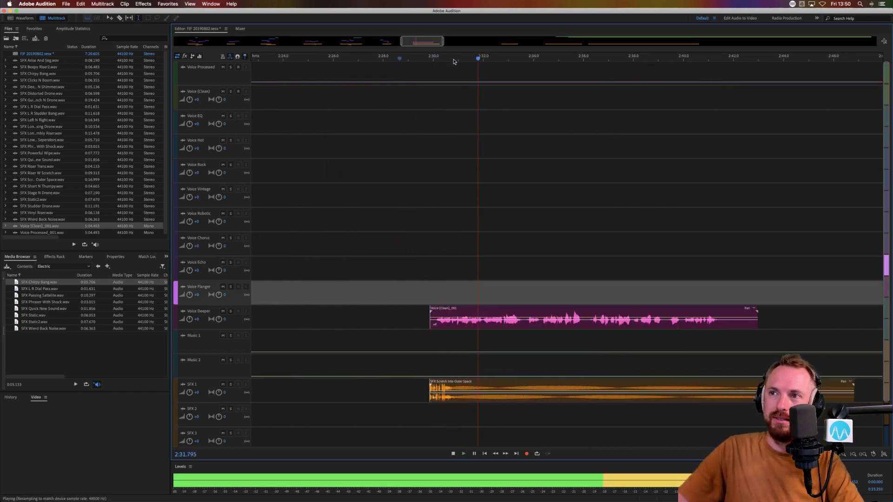
Step: Move the 13 s voice clip from Voice Deeper to Voice Flanger at about 2:29.9 and play it with the scratch effect
key(space)
drag(446, 306, 447, 282)
click(427, 313)
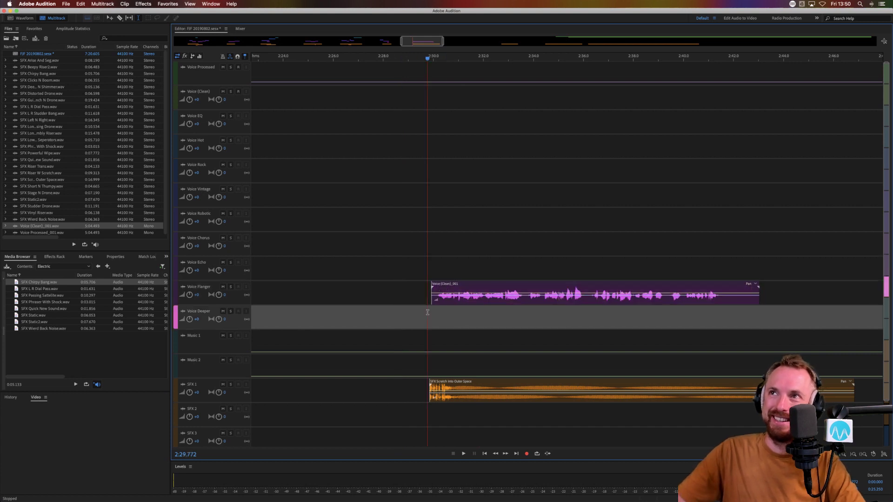
scroll(436, 59, up, 6)
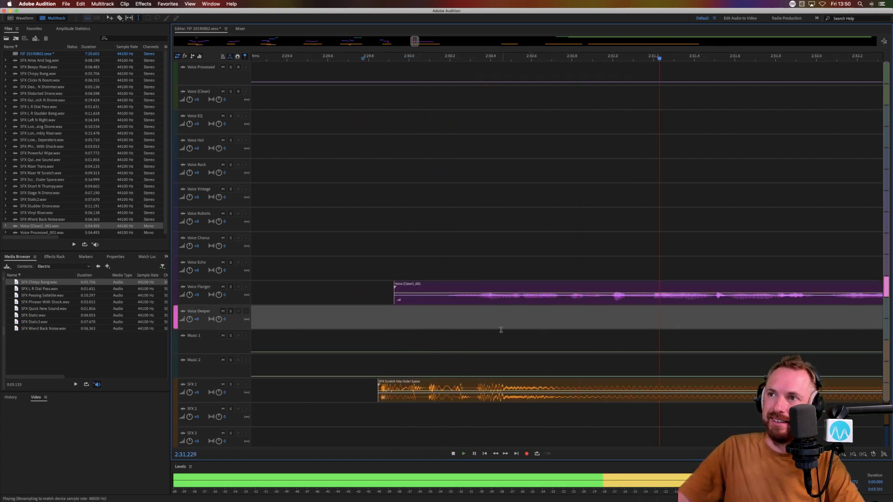
Step: Copy a 0.04 s slice of the Voice Flanger clip at about 2:30.37 to Voice Echo at about 2:30.24
key(space)
drag(485, 302, 492, 300)
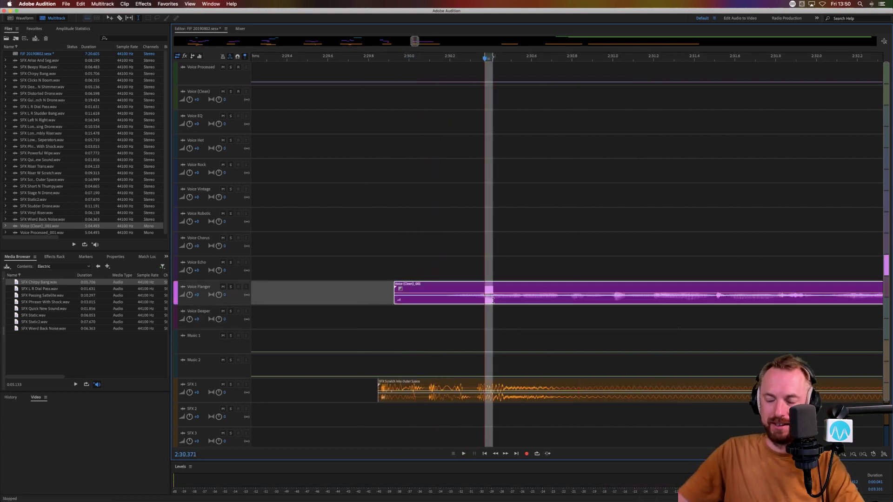
click(466, 274)
click(457, 274)
click(436, 271)
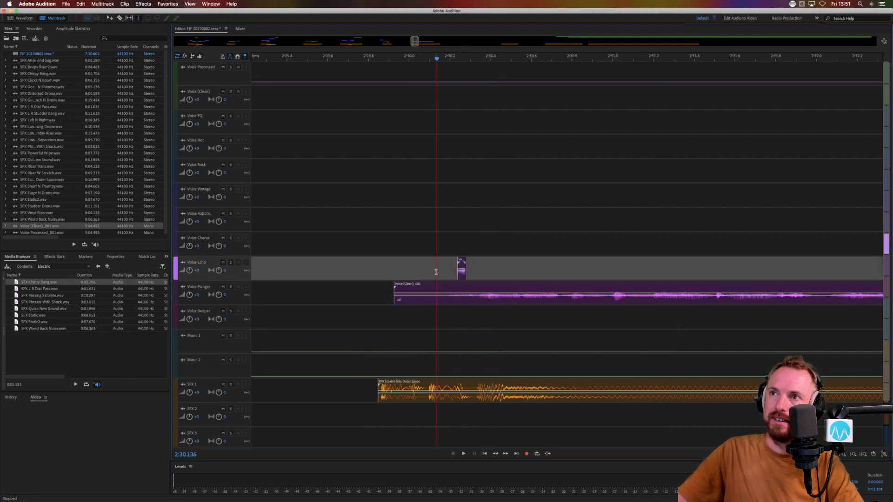
Step: Paste four more copies of the voice slice on Voice Echo between about 2:29.95 and 2:30.14 and play the stutter
click(430, 273)
key(ctrl+v)
click(416, 274)
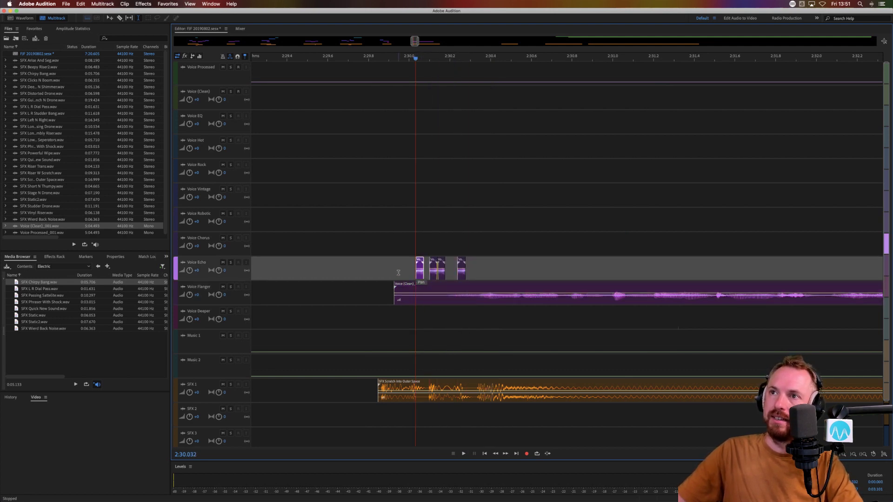
click(398, 273)
key(ctrl+v)
click(361, 274)
key(space)
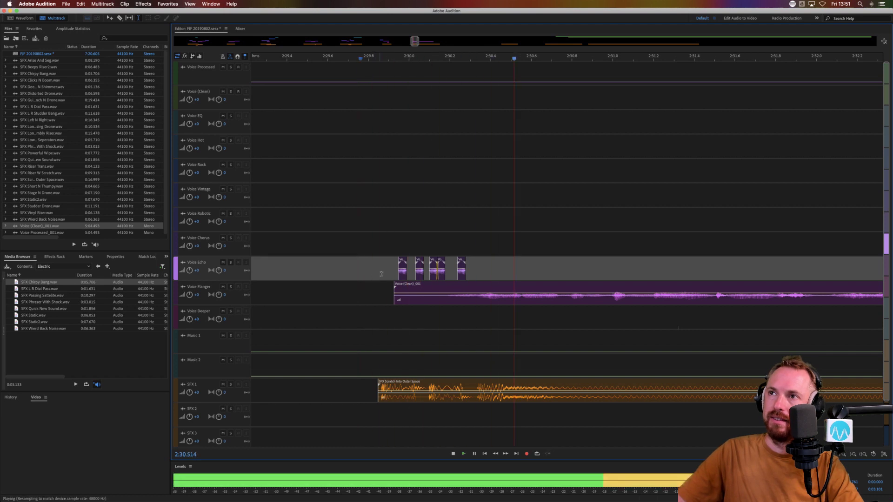
Step: Split the Voice Flanger clip at about 2:33.6 and place the remaining speech on Voice Echo at about 2:33.5
scroll(506, 56, down, 8)
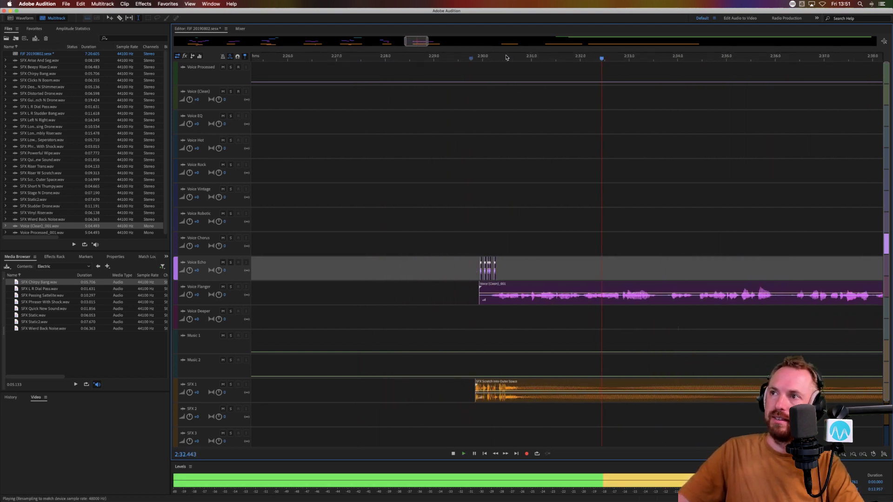
key(space)
drag(593, 300, 596, 275)
key(Delete)
click(611, 337)
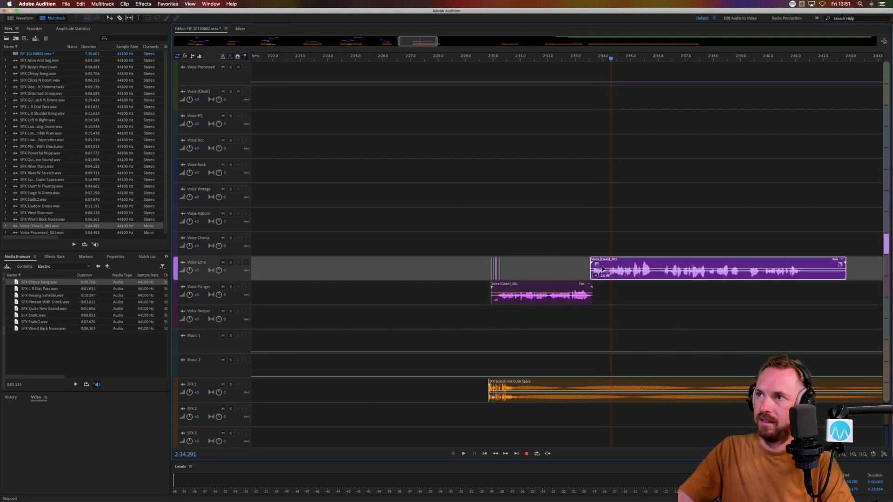
Step: Copy a short slice from the opening of the new Voice Echo clip to Voice Chorus at about 2:33.5 and play the transition
click(590, 250)
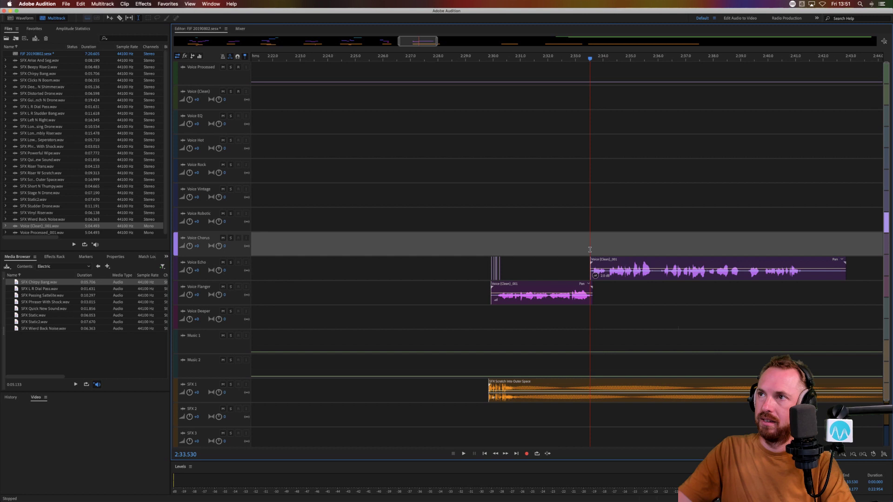
click(609, 274)
click(588, 250)
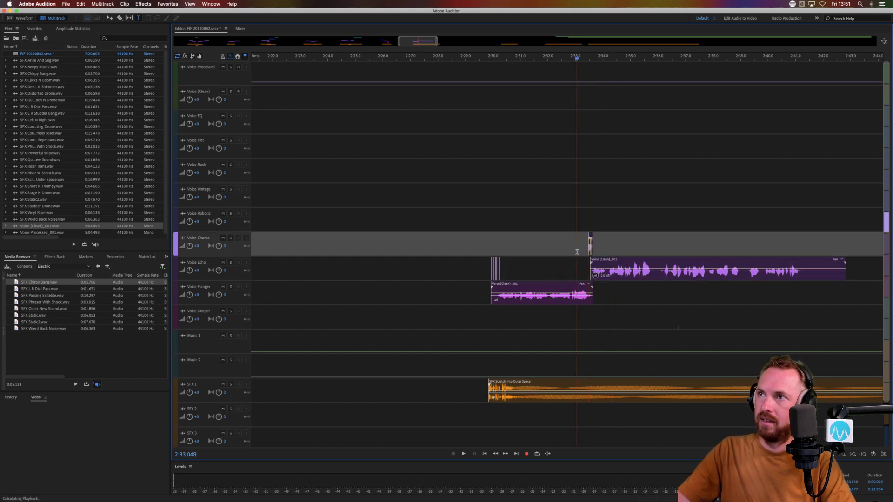
key(space)
key(space)
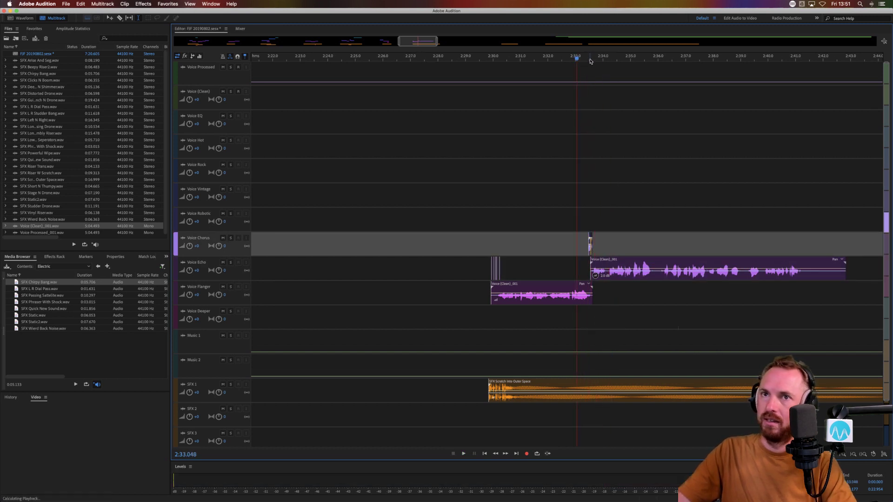
scroll(591, 62, up, 3)
key(space)
key(space)
Step: Add SFX Static2 to SFX 2 at about 2:33.3, cut it into two short bursts and delete its tail
drag(47, 321, 587, 420)
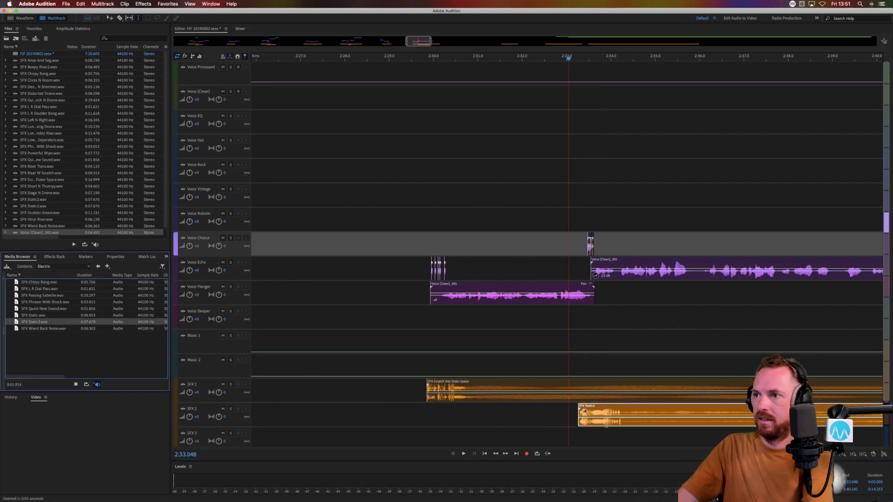
drag(605, 421, 642, 421)
key(Delete)
key(Delete)
click(578, 437)
click(662, 421)
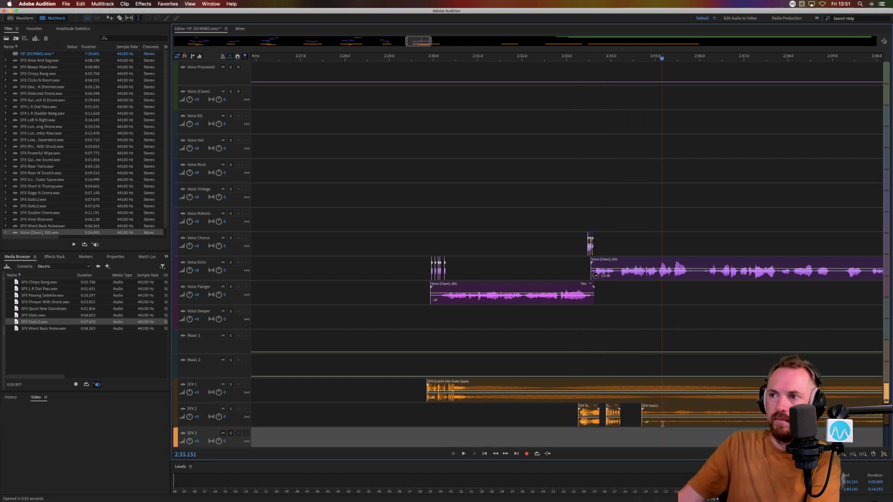
key(Delete)
Step: Place one static burst at about 2:33.4 and the other at about 2:35.9 on SFX 2, and play them
drag(608, 421, 594, 421)
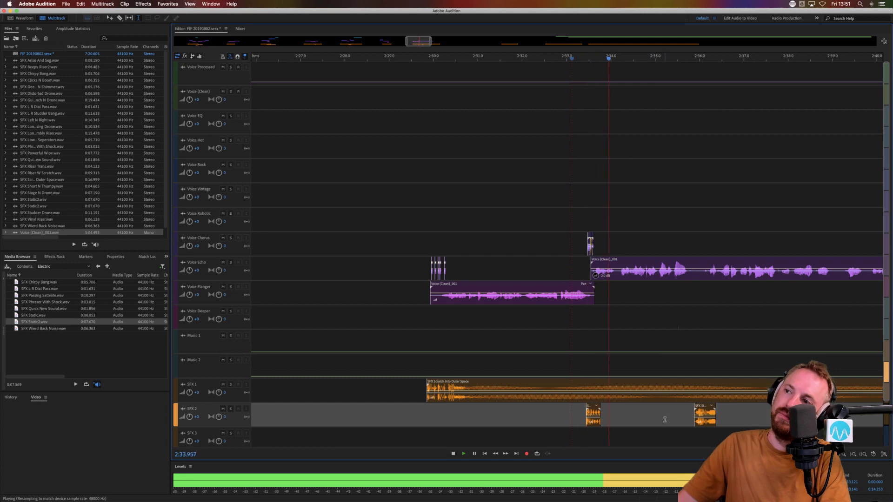
key(space)
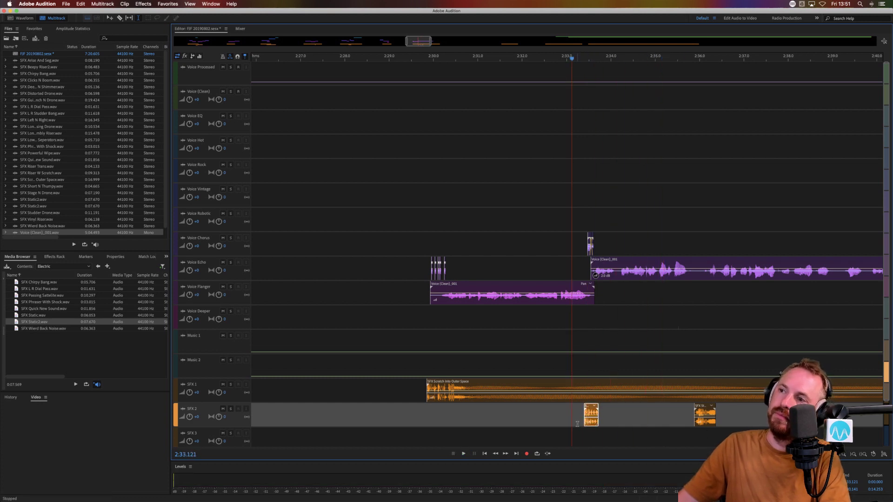
key(space)
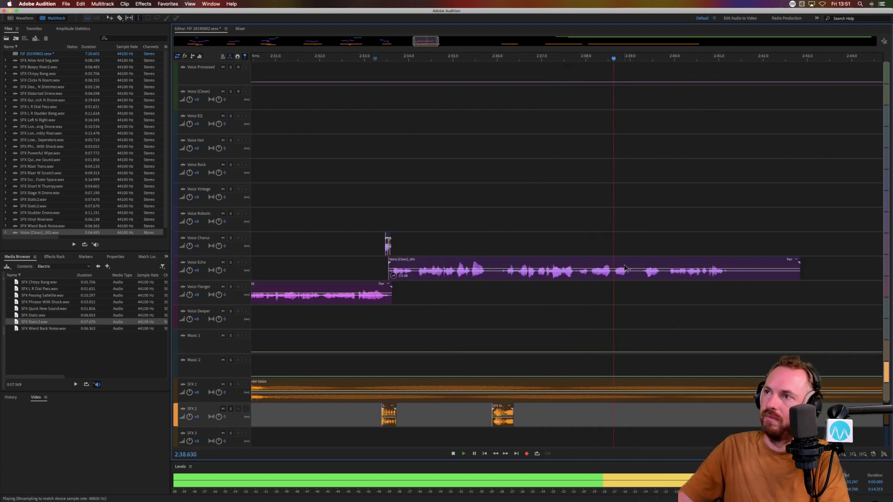
Step: Split the Voice Echo clip into three parts by cutting out short gaps at about 2:35.8 and 2:39.0
key(space)
drag(637, 278, 628, 281)
key(Delete)
drag(496, 275, 490, 275)
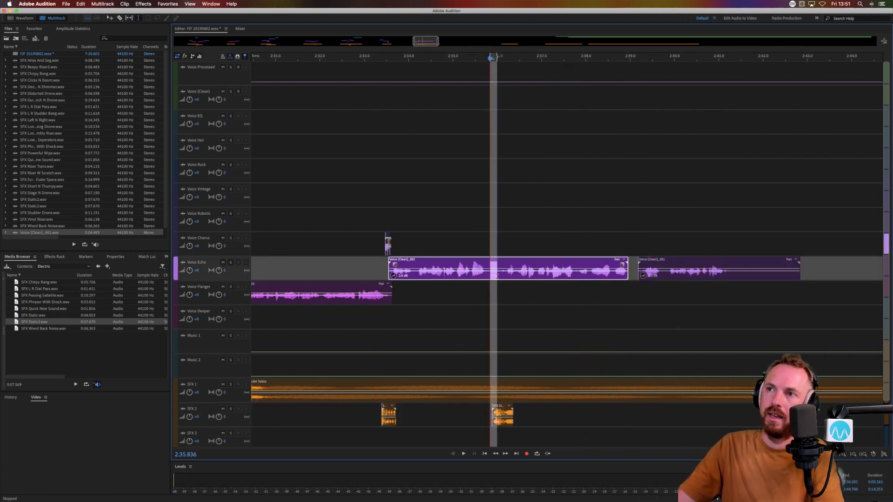
key(Delete)
Step: Move the middle voice part from Voice Echo up to Voice EQ at about 2:36.0 and play it
click(523, 269)
key(alt+Up)
key(alt+Up)
key(alt+Up)
key(alt+Up)
key(alt+Up)
key(alt+Up)
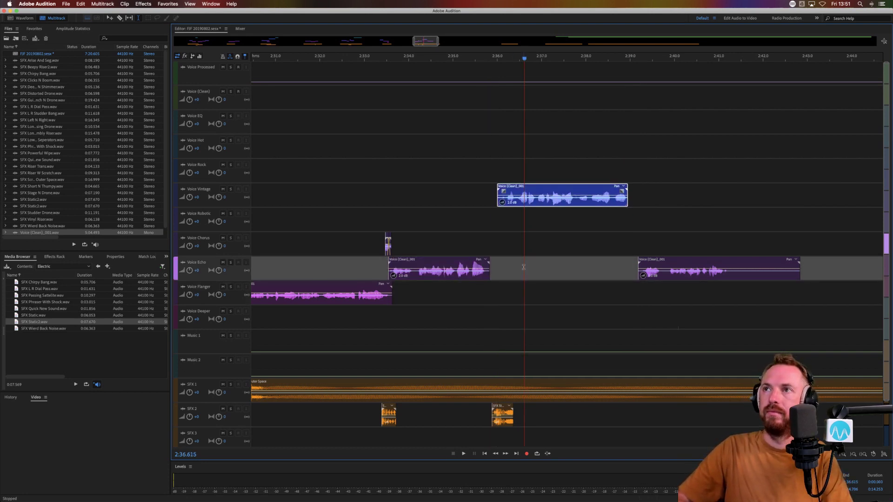
click(490, 248)
key(space)
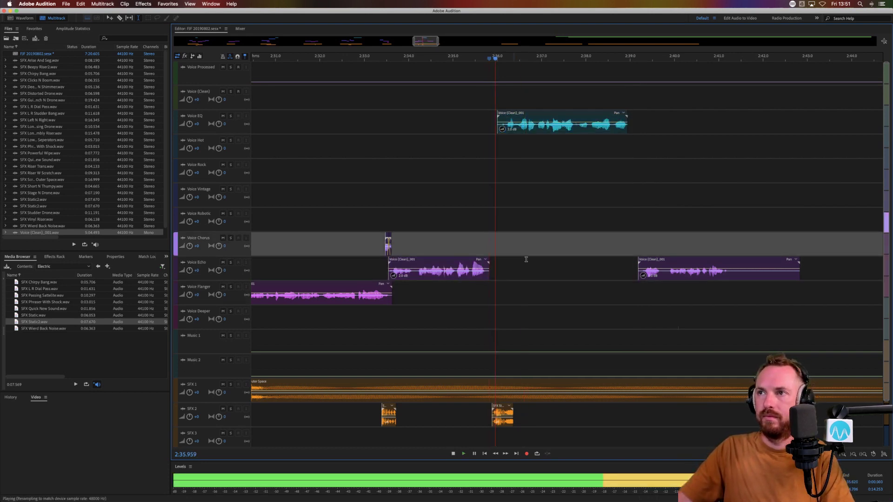
Step: Move the last voice part from Voice Echo to Voice Chorus at about 2:38.8 and play the ending
drag(646, 273, 639, 243)
key(space)
click(627, 235)
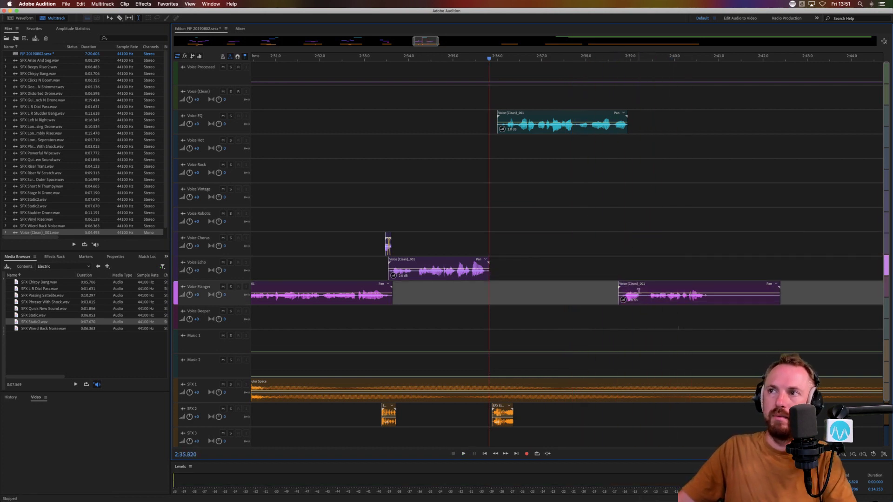
drag(638, 291, 643, 243)
click(608, 246)
key(space)
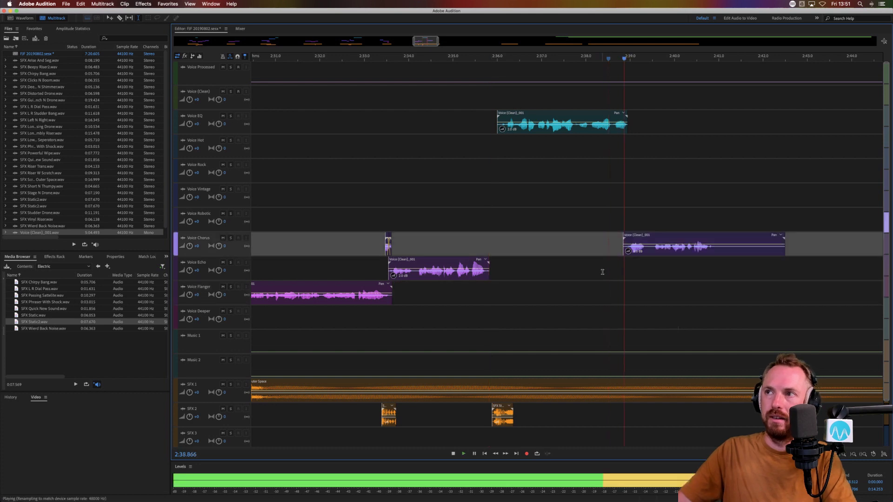
scroll(700, 56, down, 5)
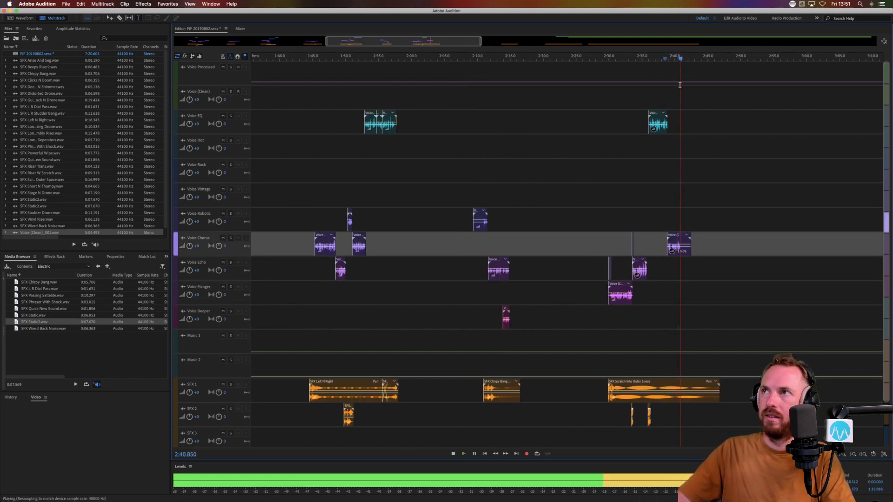
scroll(679, 85, down, 5)
key(space)
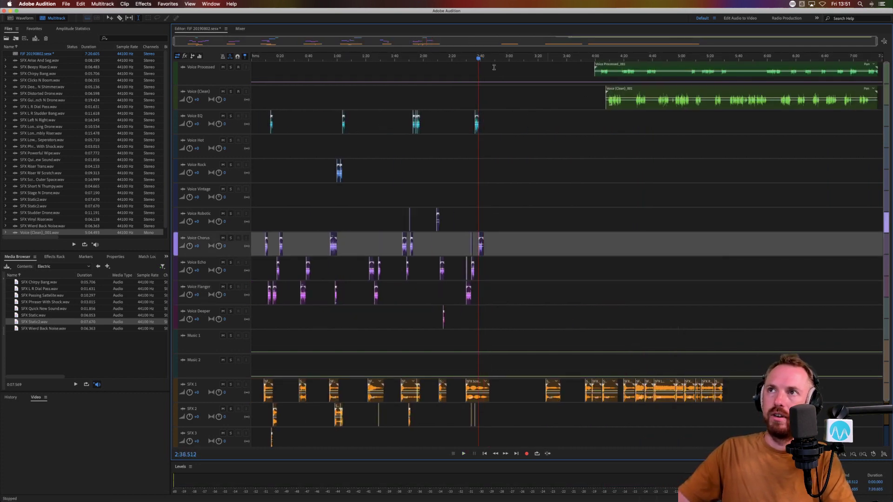
Step: Remove the tail of the last Voice Chorus clip after about 2:41.0
scroll(453, 255, up, 10)
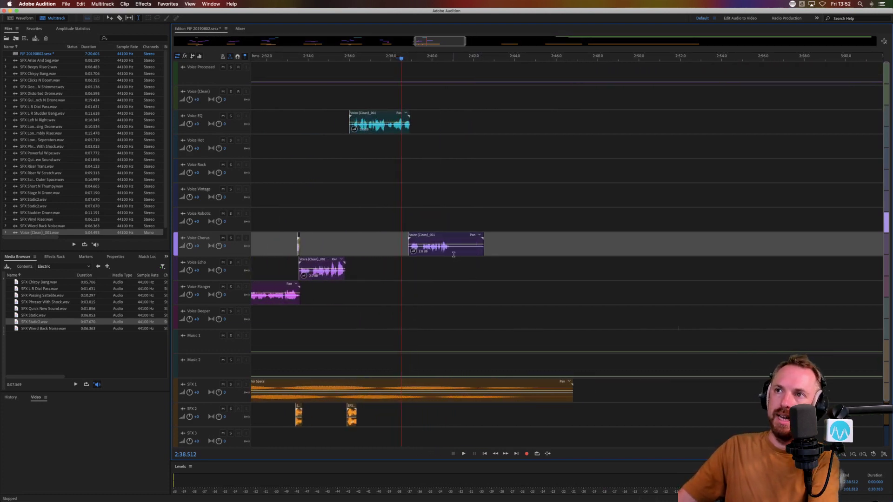
drag(454, 254, 511, 254)
key(Delete)
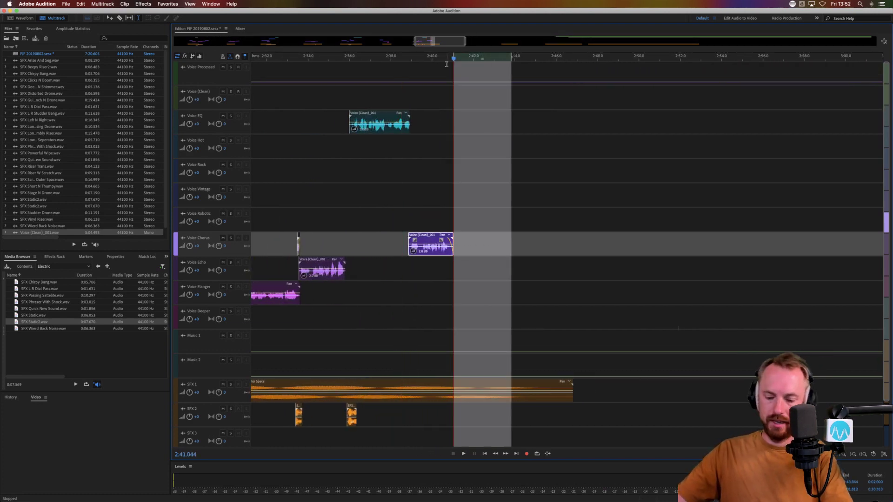
Step: Save the session, copying the media files located outside into the session folder
scroll(446, 64, down, 10)
key(super+s)
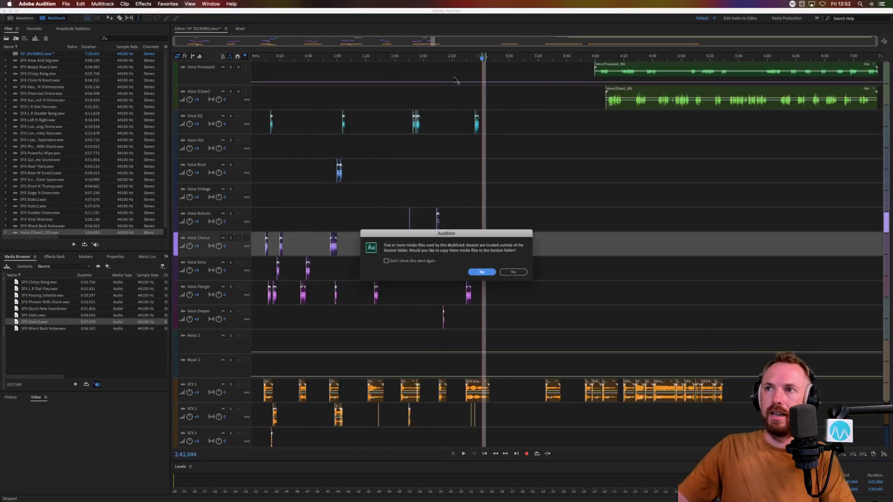
click(514, 272)
Step: Select all unused SFX 1 clips after about 3:12 and move them together to start at about 6:02
drag(526, 390, 621, 390)
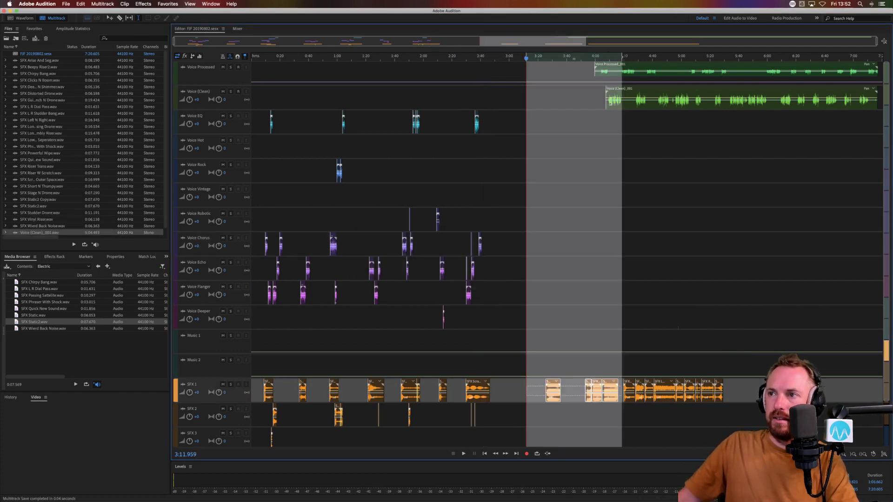
drag(678, 328, 797, 328)
drag(606, 380, 830, 380)
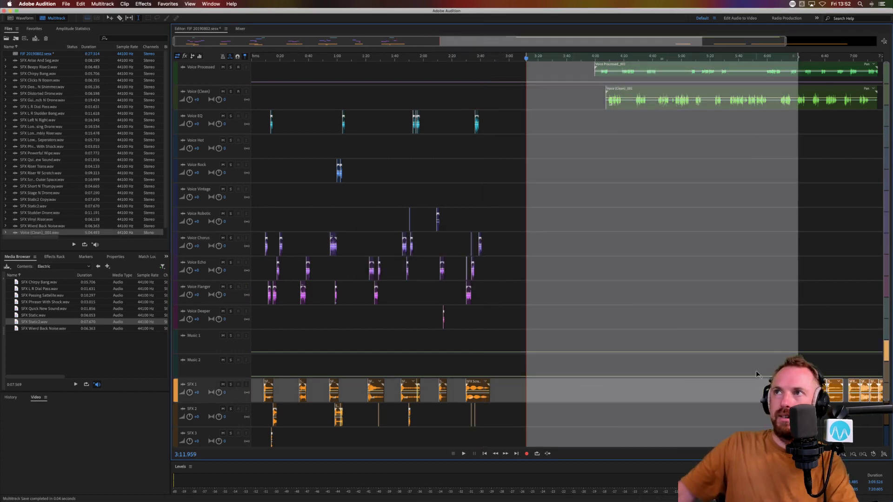
click(586, 91)
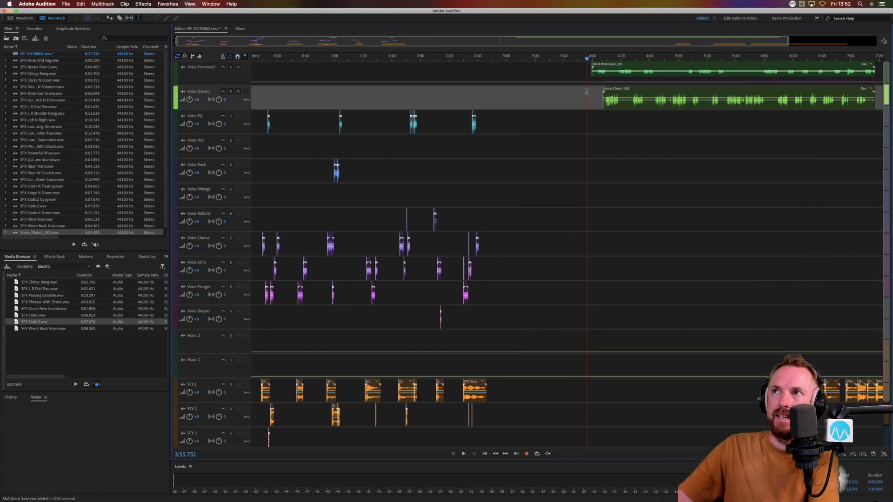
Step: Cut about 5 s out of the Voice Processed take at about 4:10 and play the separated opening piece
drag(606, 75, 614, 75)
key(Delete)
click(587, 100)
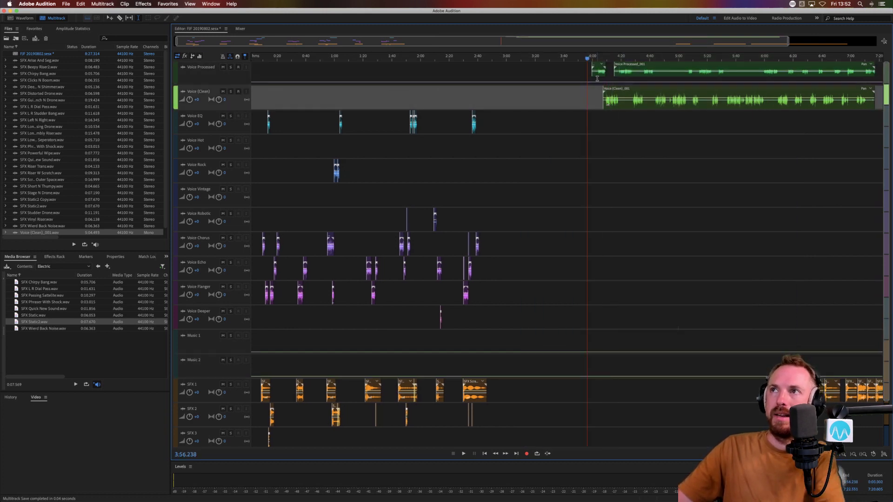
click(598, 76)
key(space)
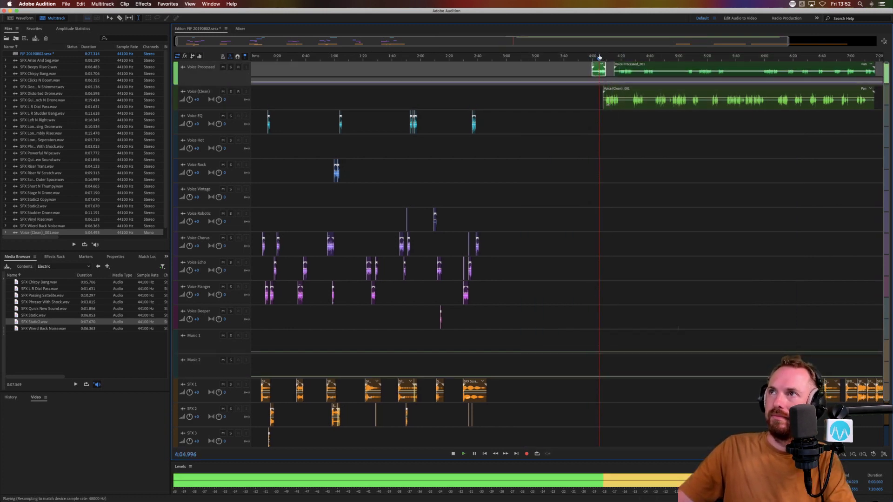
scroll(600, 56, up, 1)
click(593, 99)
key(space)
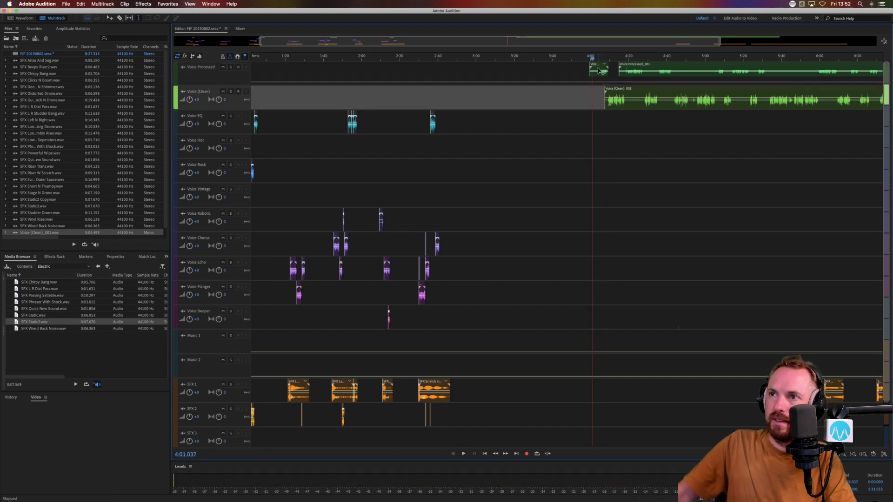
Step: Move the opening Voice Processed piece to Voice Vintage at about 3:03 and SFX Long Rising Drone on SFX 1 to about 3:05
drag(596, 70, 511, 327)
click(546, 189)
drag(593, 62, 486, 184)
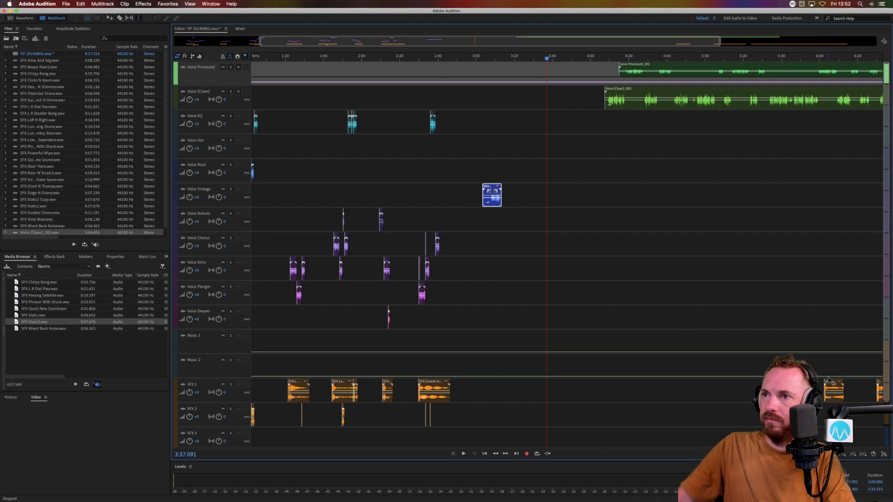
drag(832, 382, 493, 383)
click(475, 293)
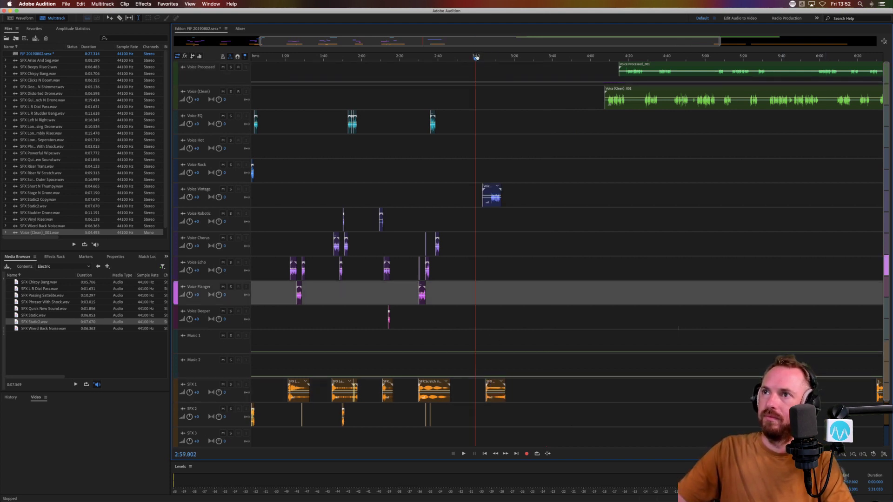
Step: Shift the Voice Vintage clip to start at about 3:00.6, aligning its speech with the drone's start, and play them together
scroll(476, 57, up, 10)
mouse_move(600, 204)
mouse_down()
mouse_move(547, 205)
mouse_move(583, 206)
mouse_up()
click(552, 213)
click(554, 215)
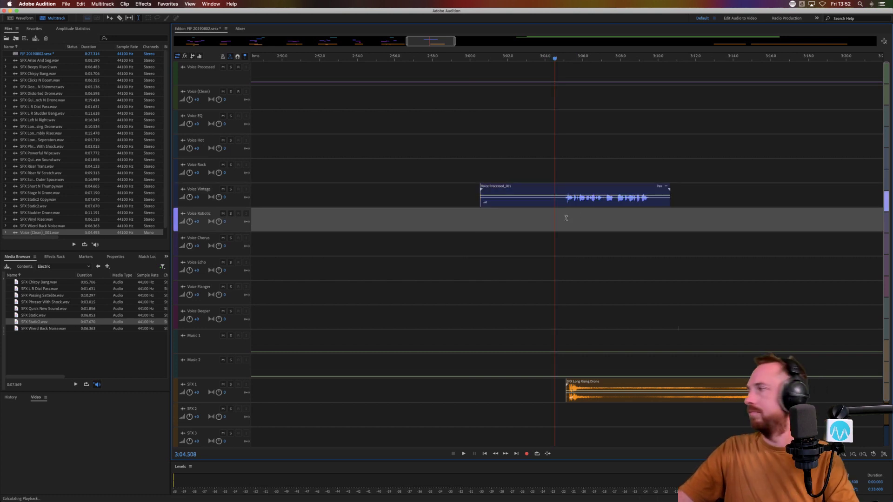
key(space)
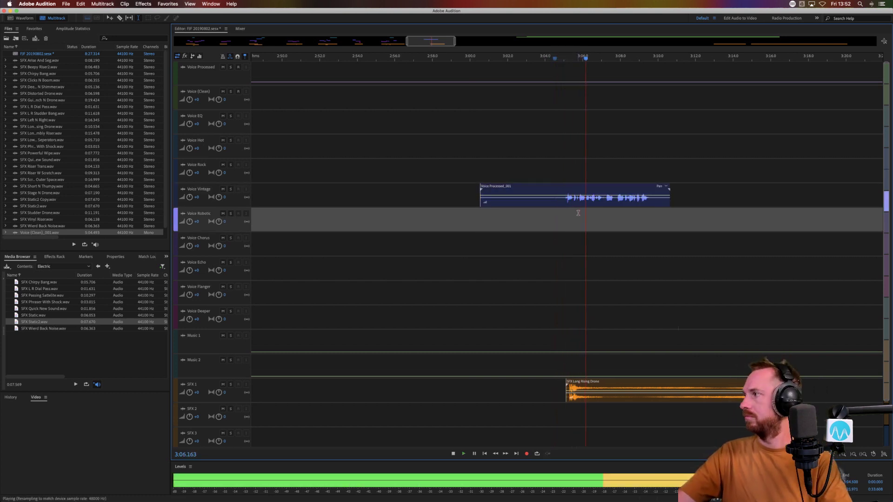
key(space)
drag(582, 203, 585, 202)
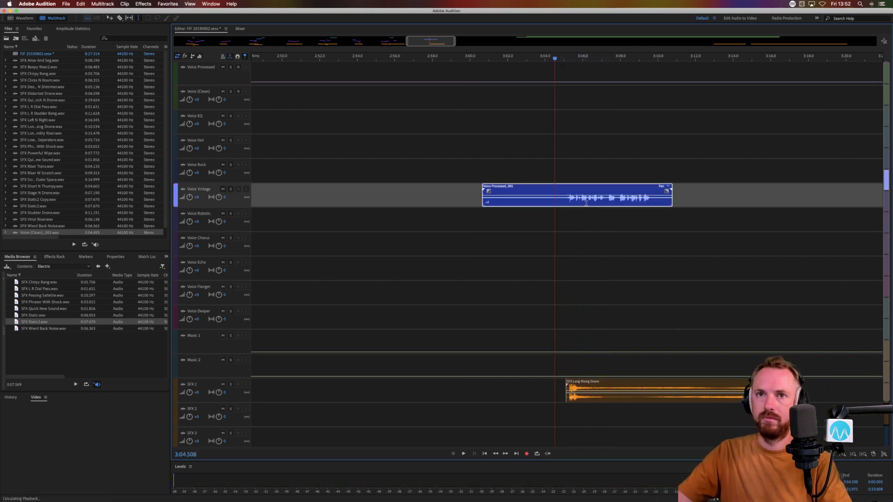
Step: Add SFX Passing Satellite to SFX 2, cut off its opening so it starts at about 3:05.9, and play the section
drag(50, 295, 609, 412)
drag(665, 423, 492, 421)
key(Delete)
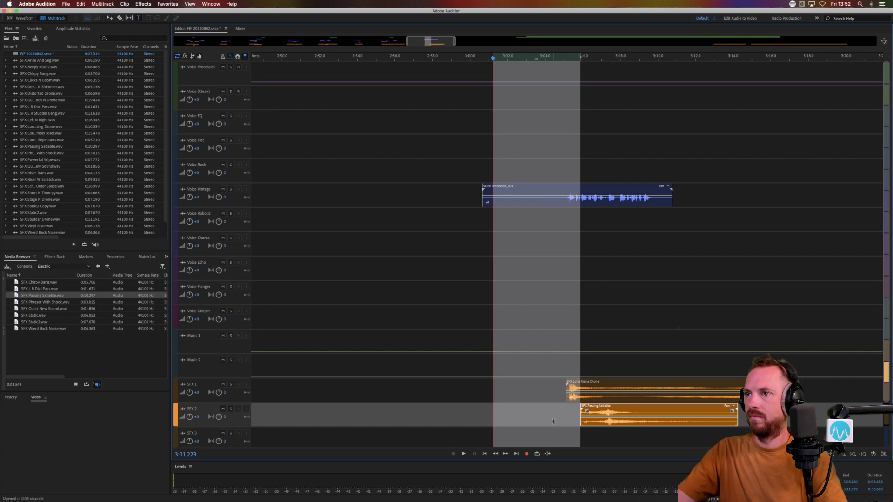
click(568, 420)
scroll(616, 60, up, 4)
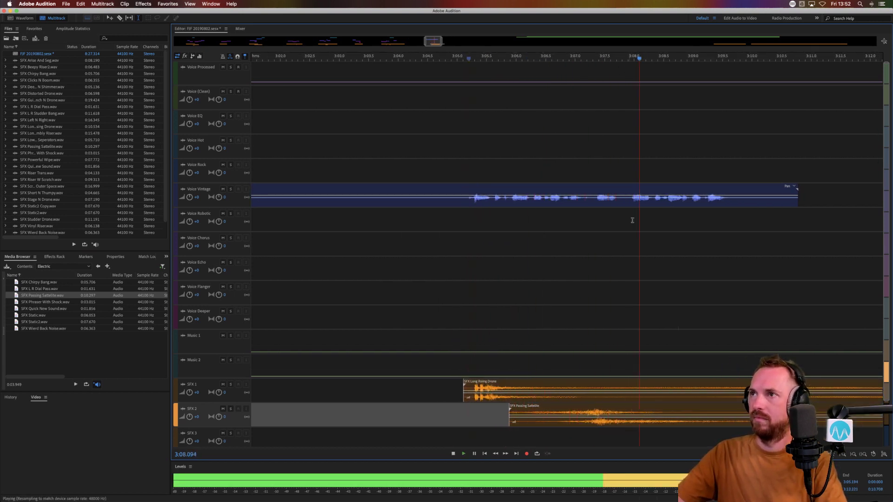
key(space)
Step: Split the Voice Vintage clip at about 3:07.8, move the later part to Voice Chorus at about 3:07.6, and play the transition
click(621, 205)
key(super+k)
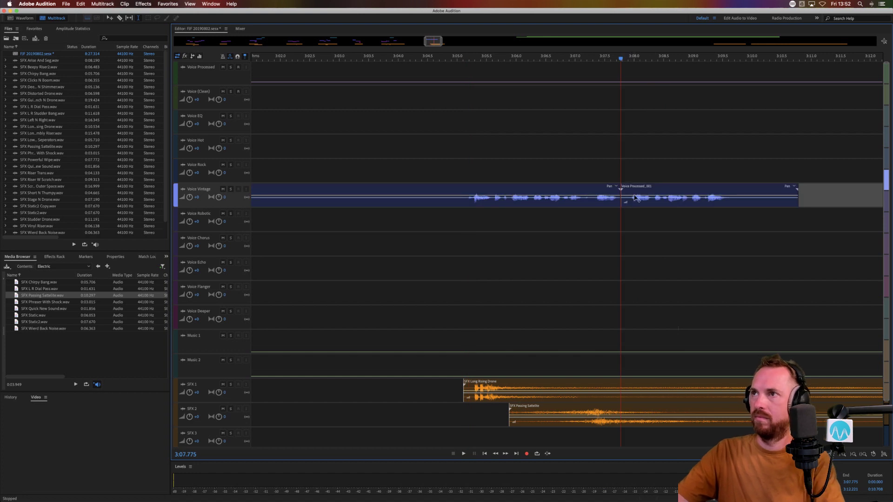
drag(635, 197, 635, 246)
key(space)
key(space)
key(space)
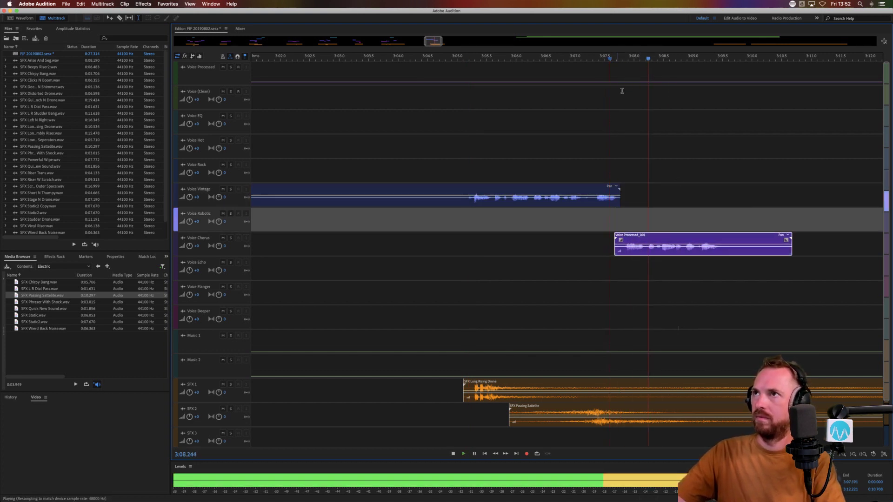
scroll(624, 61, down, 5)
key(space)
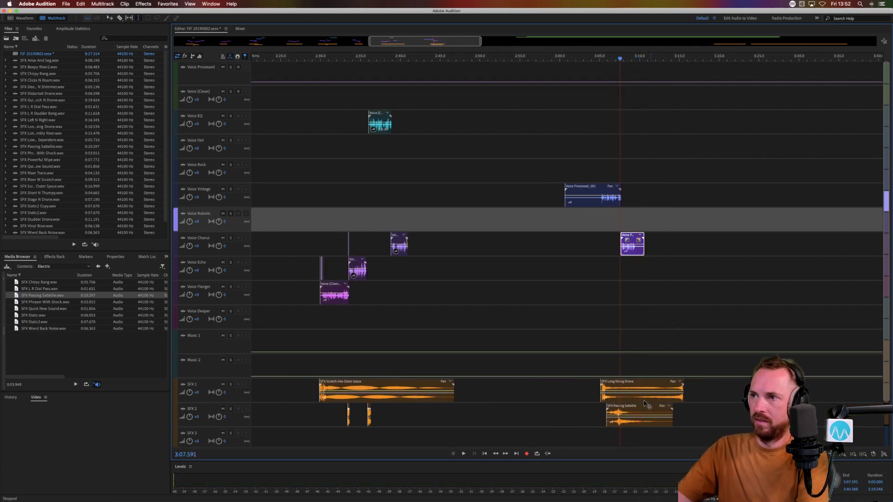
Step: Cut off SFX Long Rising Drone after about 3:09.5, fade out its end, and play the section
drag(635, 398, 724, 392)
key(Delete)
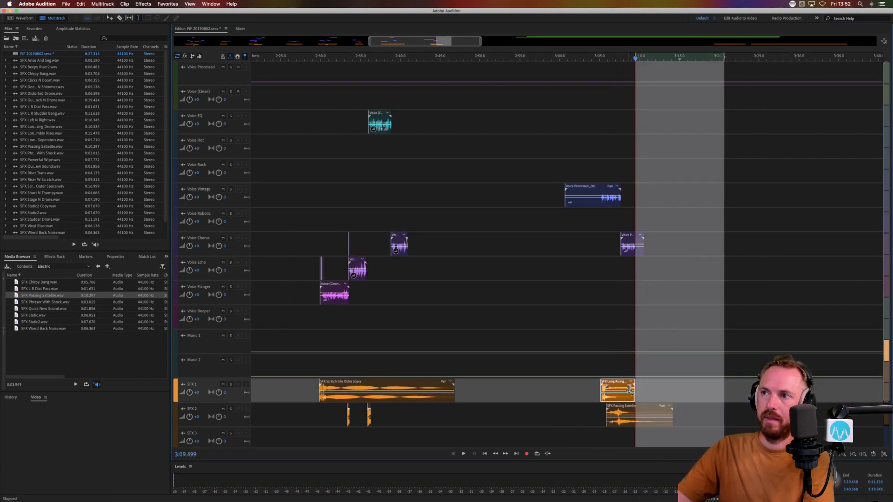
click(599, 346)
key(space)
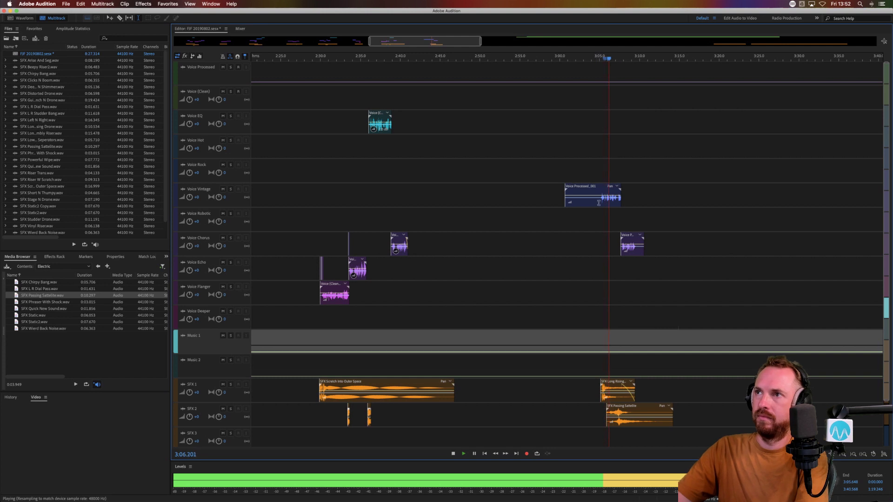
Step: Remove the silent opening of the Voice Vintage clip so it starts at about 3:05
click(530, 202)
drag(529, 202, 599, 201)
key(Delete)
click(614, 141)
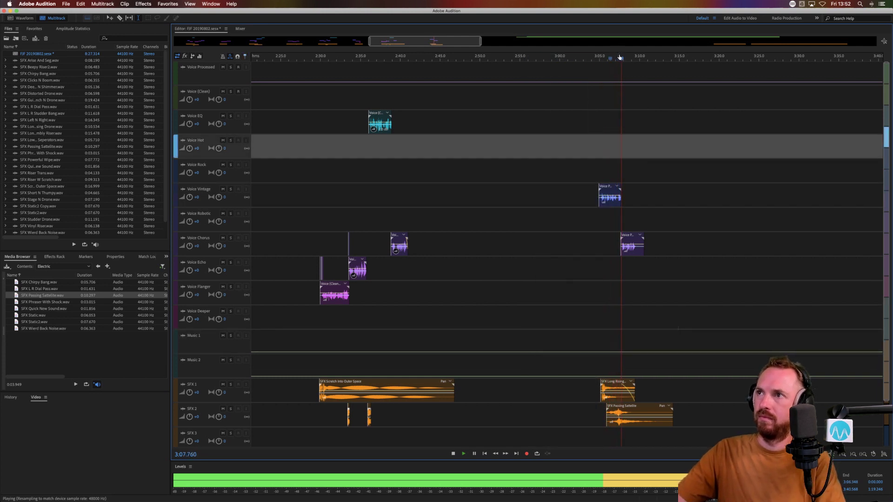
key(backslash)
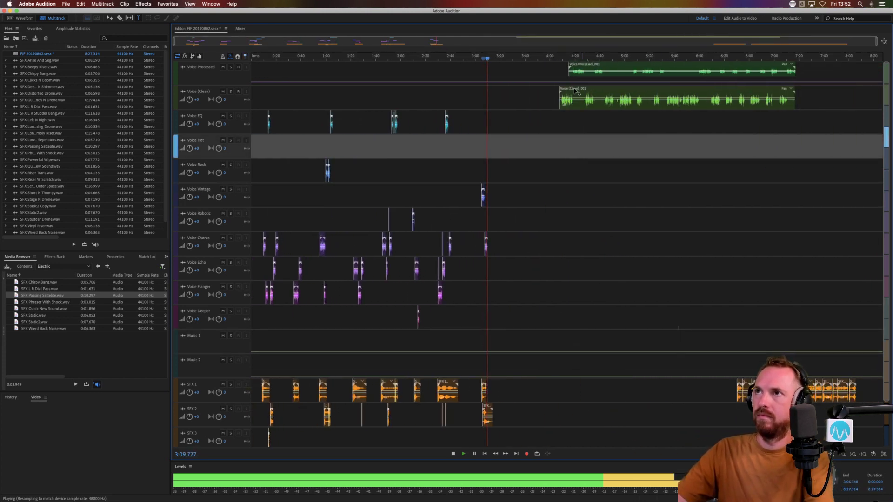
Step: Cut about 6 s out of the Voice (Clean) take at about 4:20 and play the separated opening piece
drag(575, 95, 582, 95)
key(Delete)
click(561, 118)
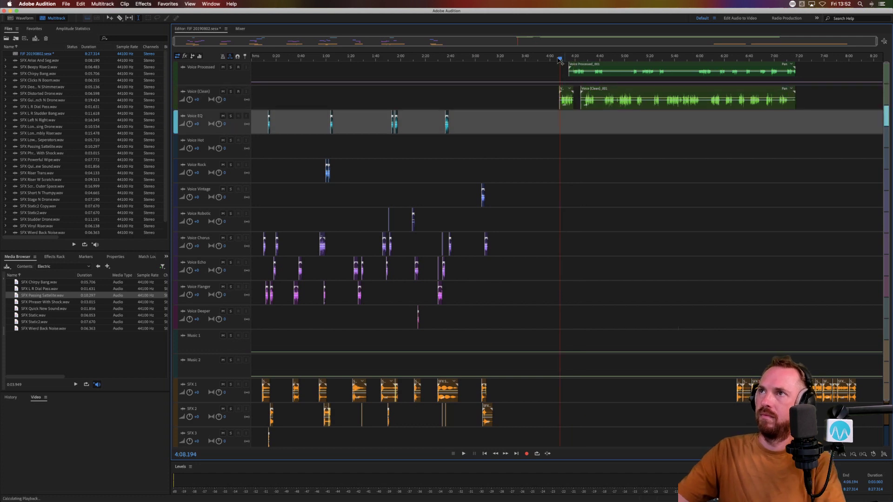
key(space)
Step: Shift all Voice Processed and Voice (Clean) take clips together about 1 minute later on the timeline
drag(805, 69, 538, 98)
drag(590, 62, 663, 64)
click(659, 121)
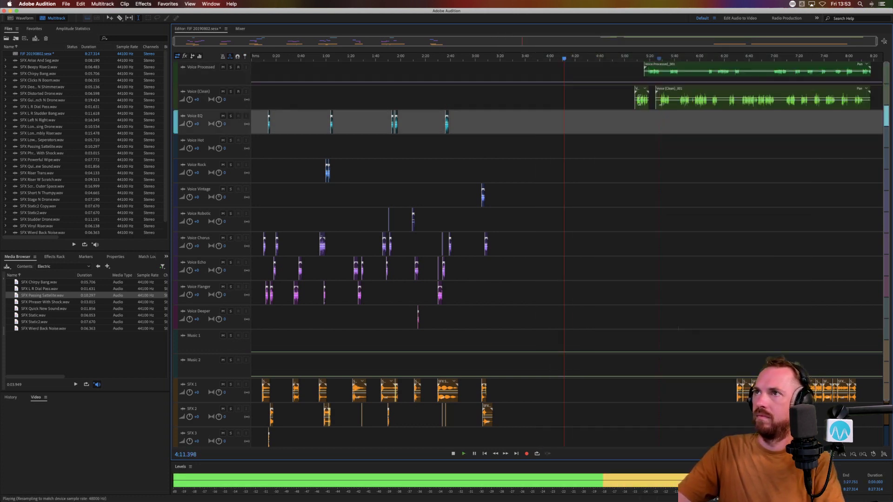
Step: Move the opening Voice (Clean) piece to Voice Chorus at about 3:28 and SFX Long Rumbly Riser on SFX 1 to about 3:25
drag(641, 93, 517, 236)
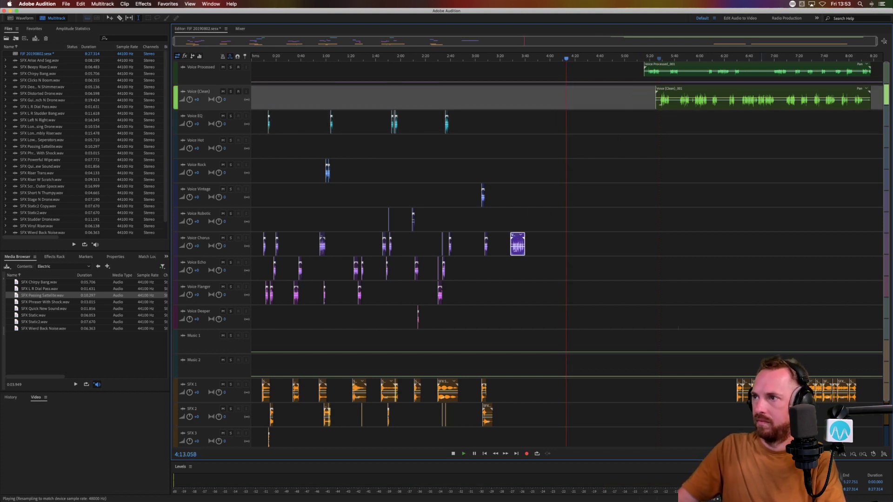
drag(790, 386, 510, 382)
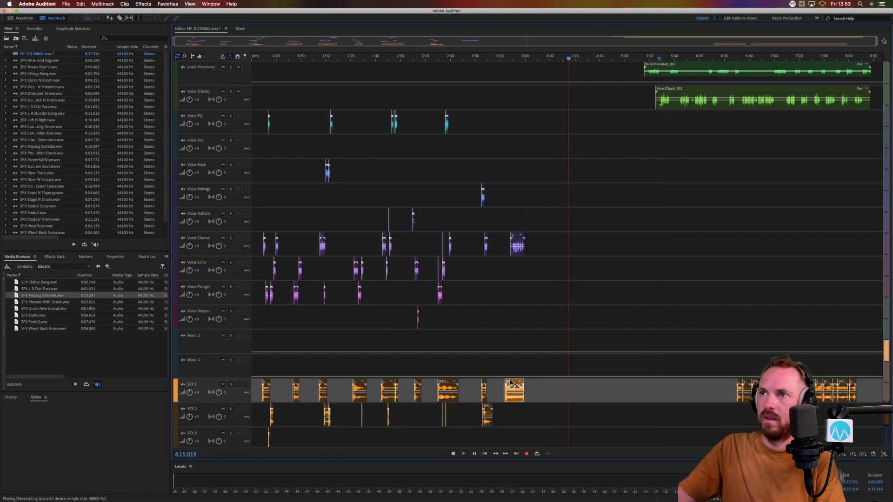
click(502, 233)
click(509, 132)
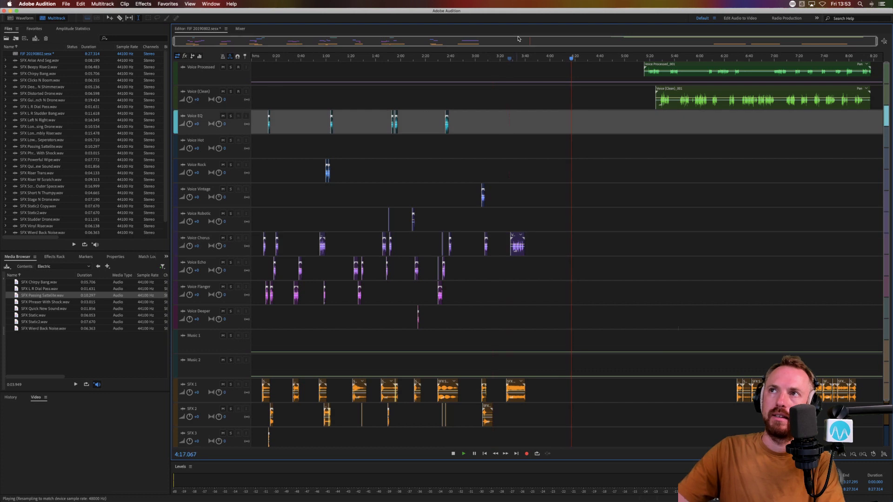
Step: Shift the new Voice Chorus clip about 4 s earlier, trim its silent opening to start at about 3:26, and play it with the riser
scroll(514, 70, up, 5)
drag(600, 241, 528, 242)
drag(446, 255, 441, 256)
key(Delete)
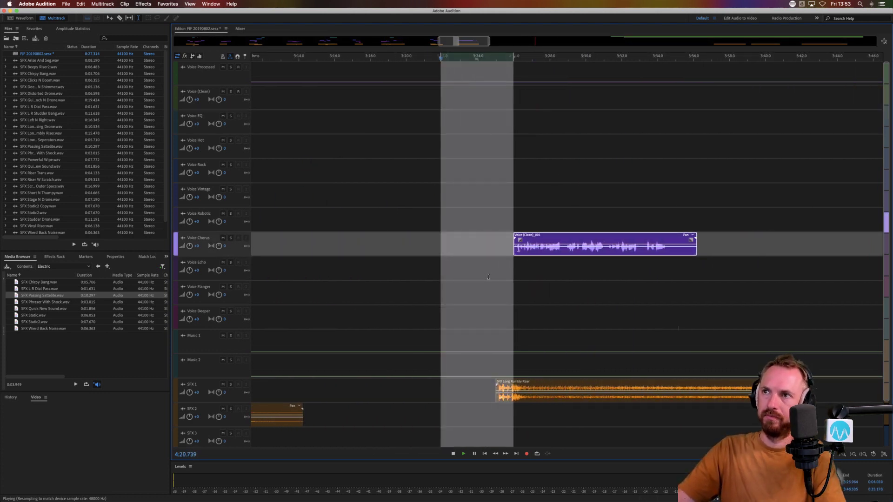
click(500, 273)
key(space)
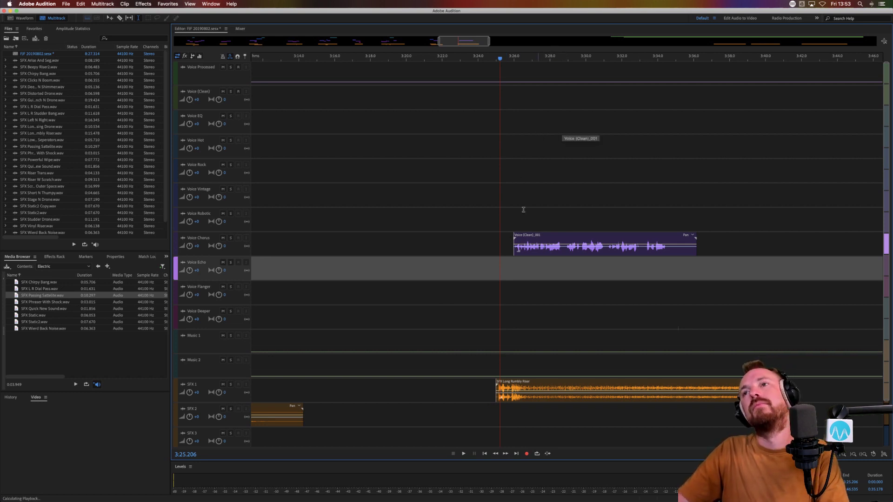
Step: Cut about 0.2 s out of the Voice Chorus clip at about 3:28.7
scroll(535, 60, up, 3)
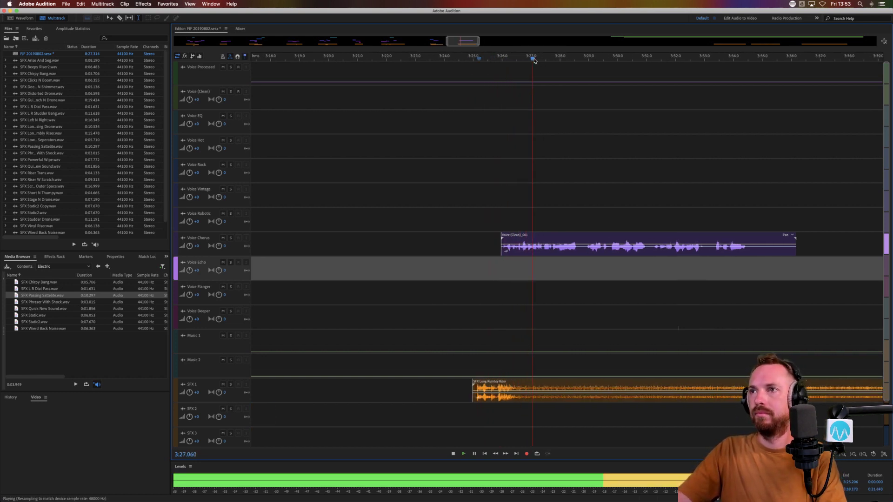
key(space)
drag(594, 249, 602, 249)
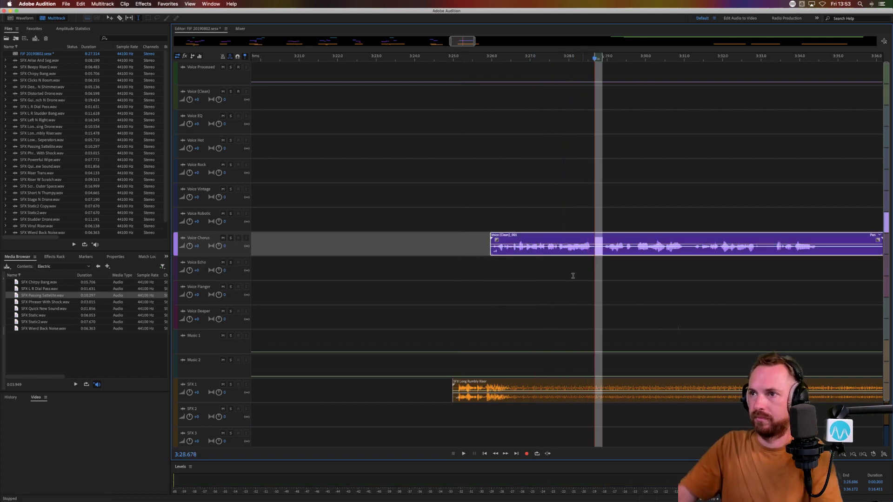
key(Delete)
Step: Copy about 0.2 s of SFX Long Rumbly Riser from 3:25.6, paste it three times on SFX 2 from about 3:28.4, and play it
drag(476, 388, 484, 386)
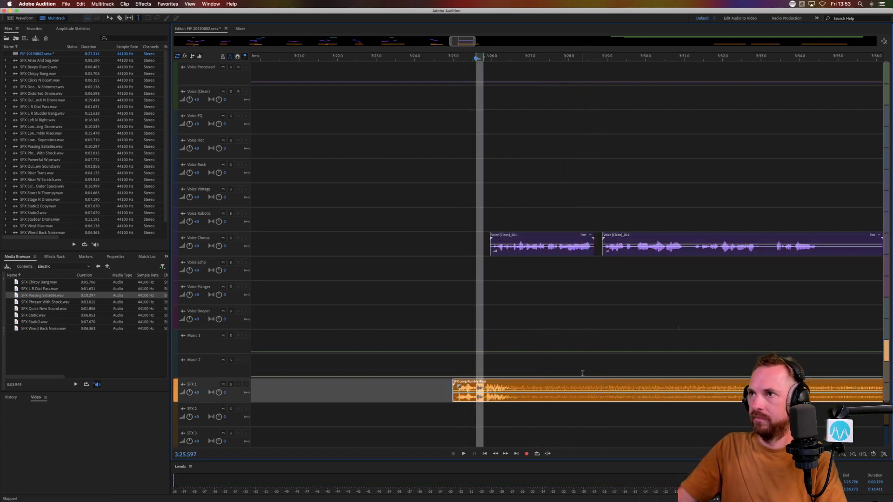
key(ctrl+c)
click(584, 418)
key(ctrl+v)
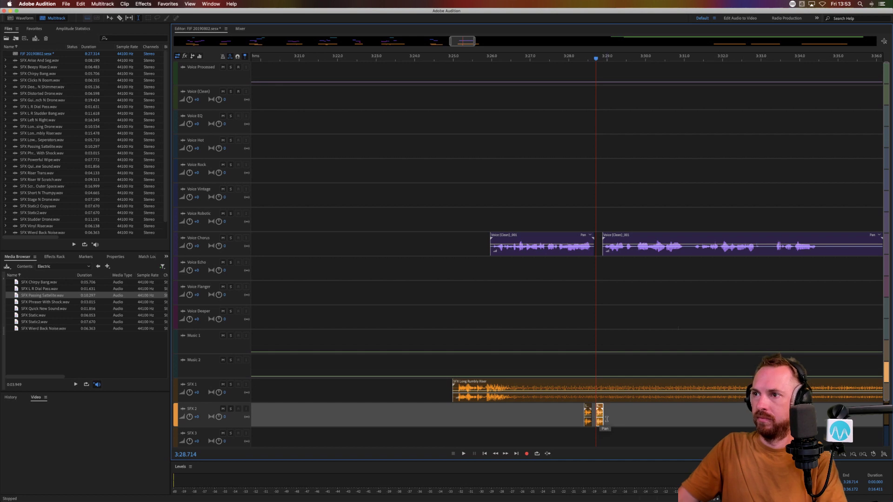
key(ctrl+v)
click(579, 417)
key(space)
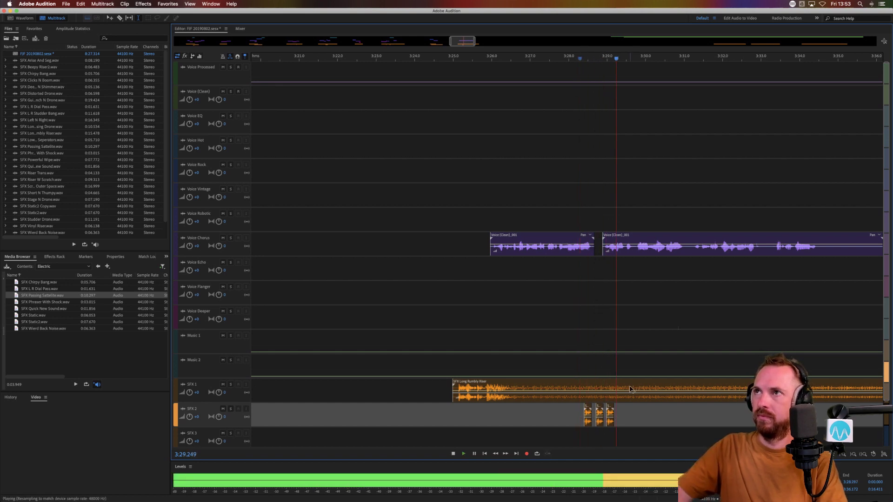
Step: Close the gaps between the three short riser copies on SFX 2 so they follow each other from about 3:28.4
key(space)
scroll(590, 58, up, 5)
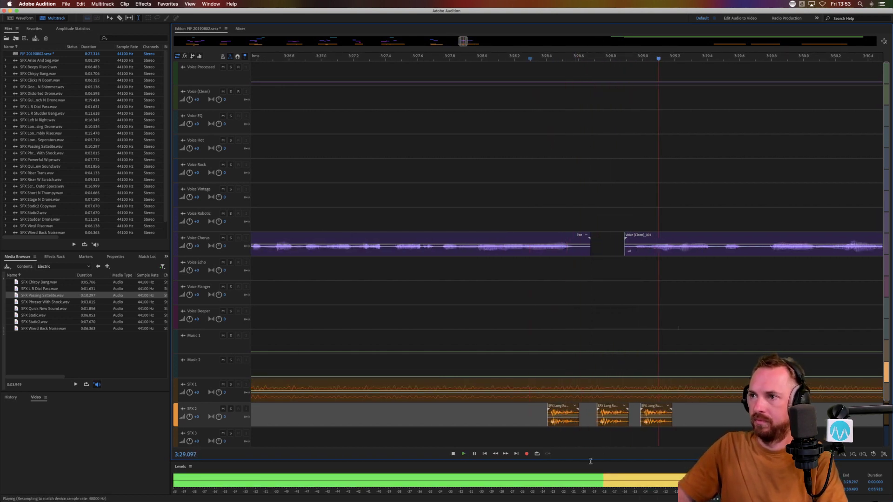
key(space)
drag(609, 421, 589, 421)
drag(670, 422, 637, 423)
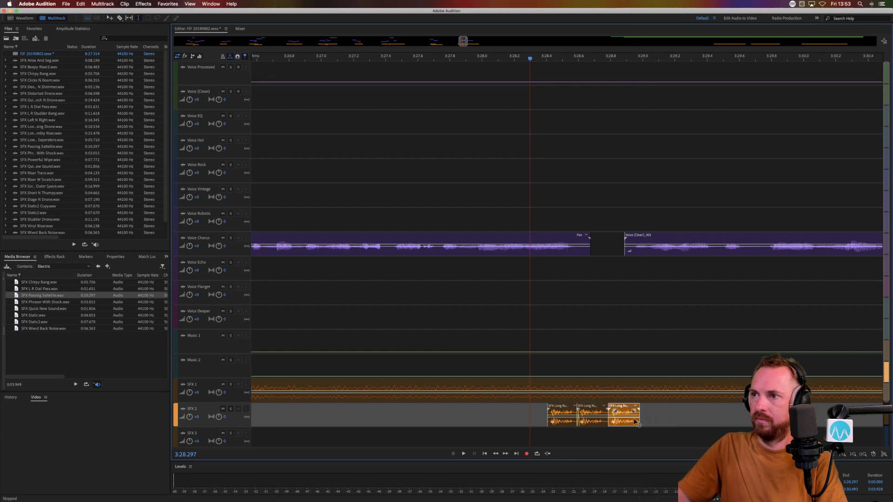
Step: Move the second Voice Chorus piece to Voice Echo, starting at about 3:28.8, and play the stuttered transition
drag(640, 253, 628, 283)
key(space)
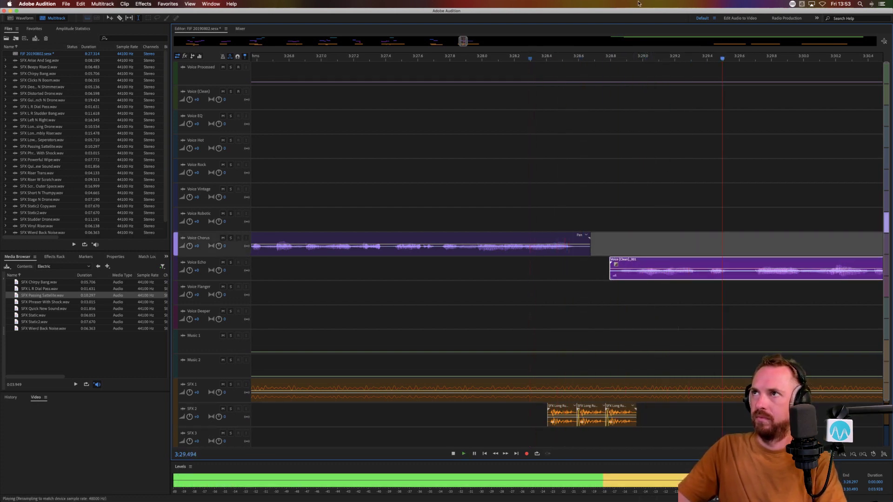
scroll(645, 56, down, 5)
key(space)
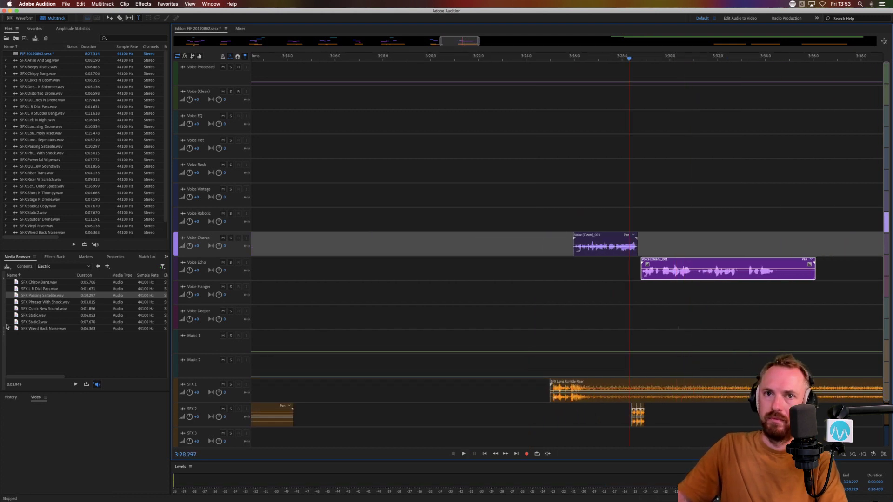
Step: Preview electric and Boom sound effects and place SFX Chicky Boom Pow on SFX 2 at about 3:30.7
click(31, 320)
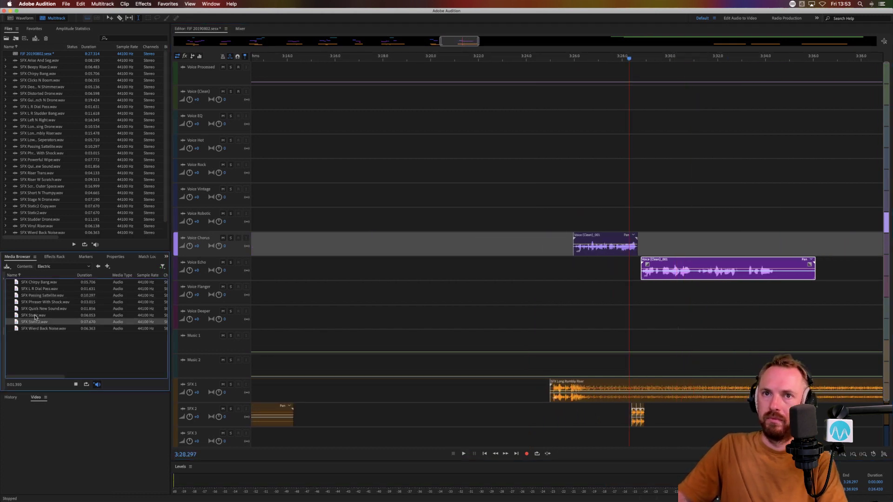
click(36, 316)
click(97, 267)
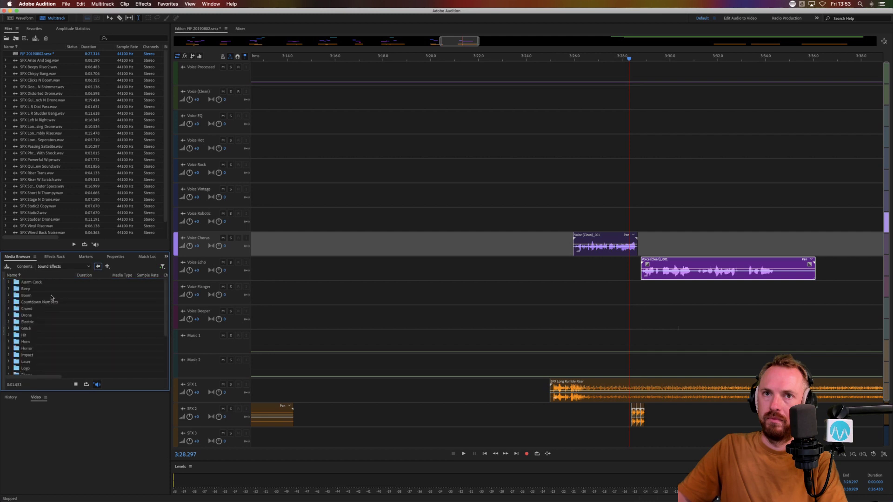
double_click(29, 297)
click(47, 309)
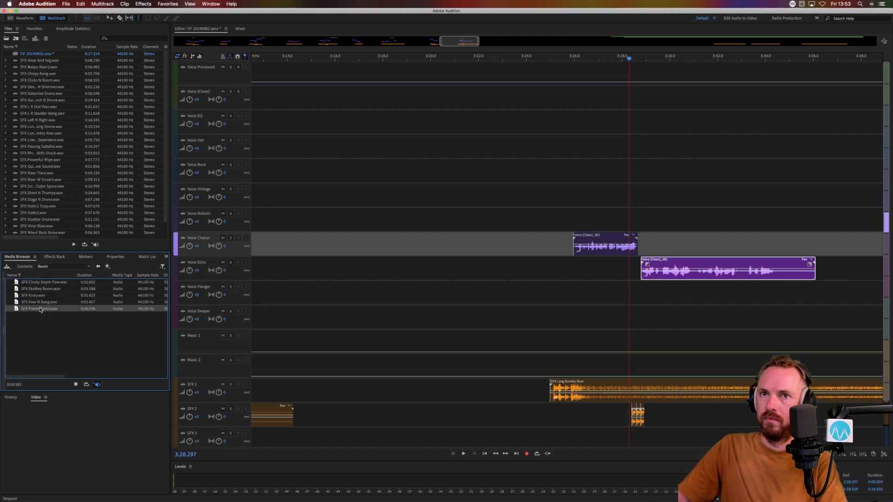
click(38, 296)
click(37, 302)
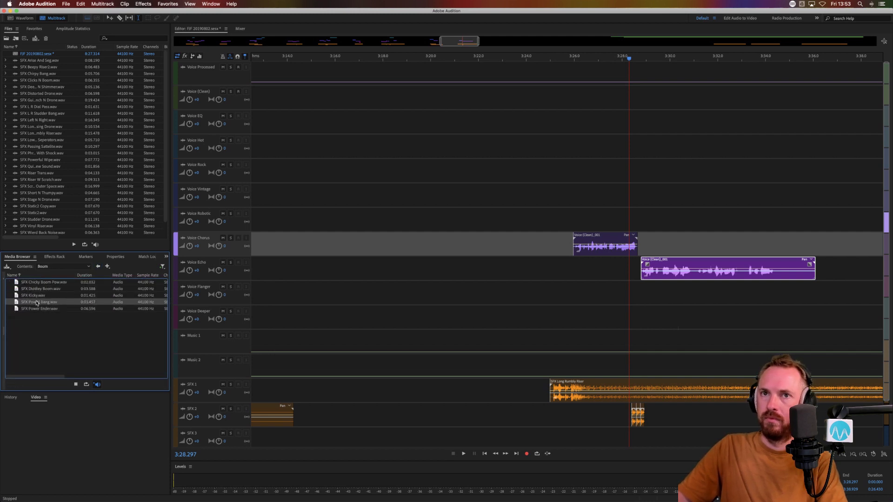
click(42, 283)
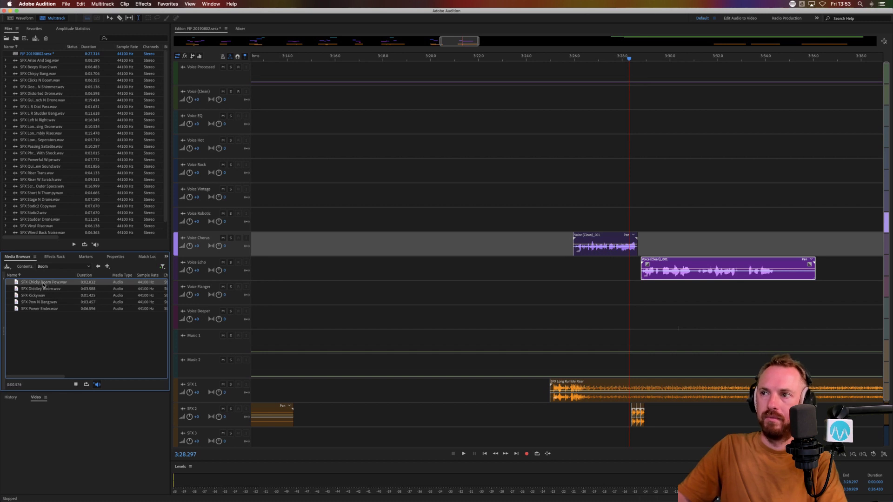
drag(74, 285, 698, 420)
click(678, 425)
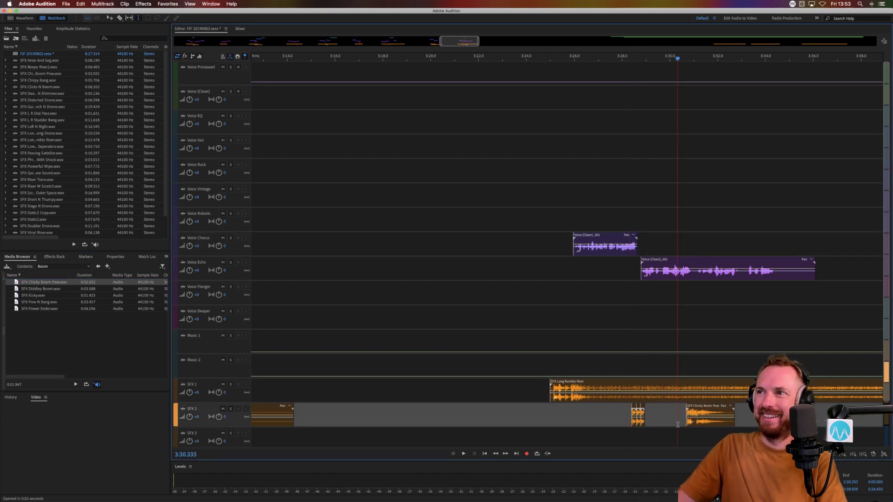
Step: Cut a short stretch out of the Voice Echo clip at about 3:31 and start the remaining part at about 3:31.2
drag(693, 272, 744, 249)
key(Delete)
click(748, 293)
Step: Split the later Voice Echo piece at about 3:33, move its last part to Voice Chorus at about 3:32.8, and play from 3:30.5
click(742, 275)
key(super+k)
click(682, 241)
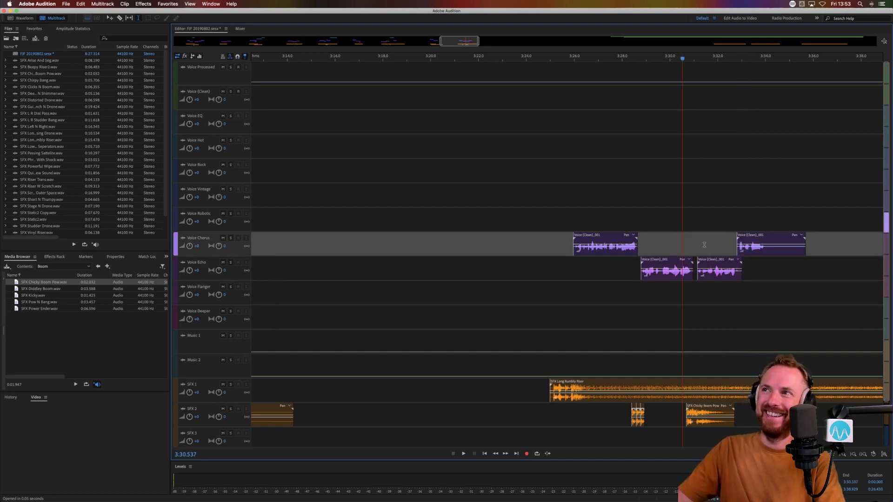
scroll(729, 58, down, 2)
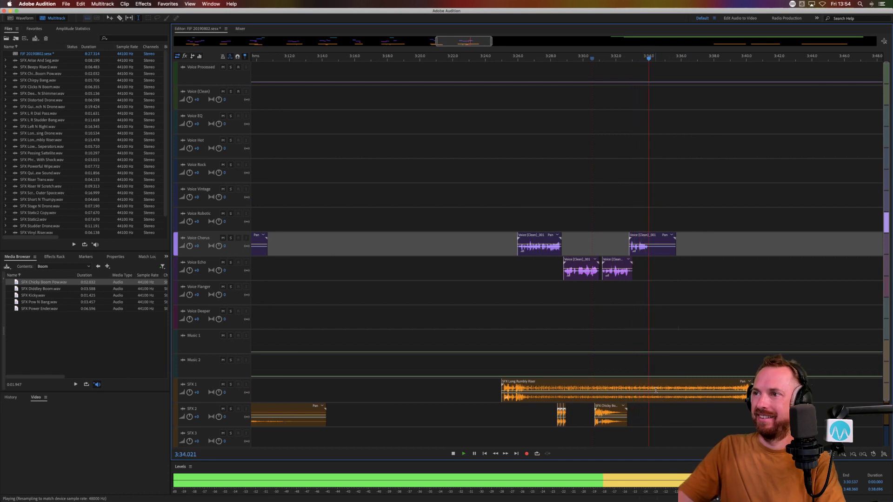
key(space)
Step: Cut out the middle of SFX Long Rumbly Riser and crossfade its ending into the first part from about 3:31.8, finishing at about 3:34.5
drag(651, 389, 621, 397)
key(Delete)
click(717, 423)
click(629, 368)
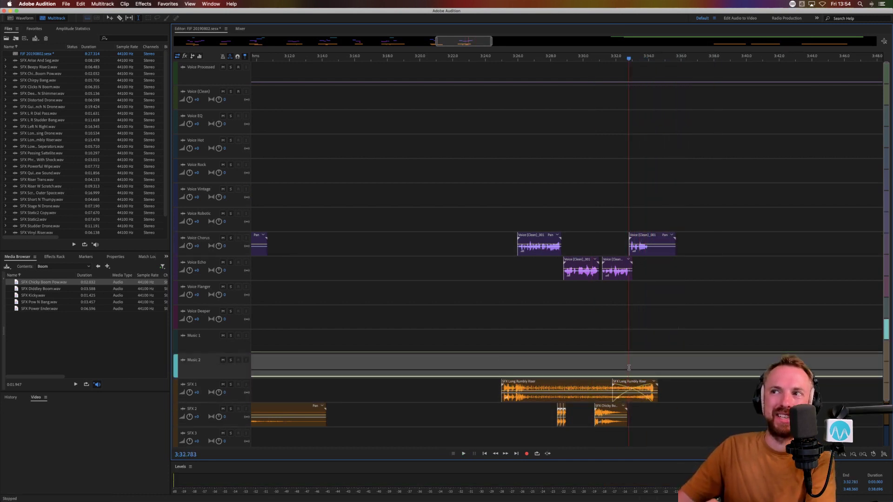
Step: Select the tail of the last Voice Chorus clip from about 3:34.3 to 3:38.1
drag(654, 252, 713, 251)
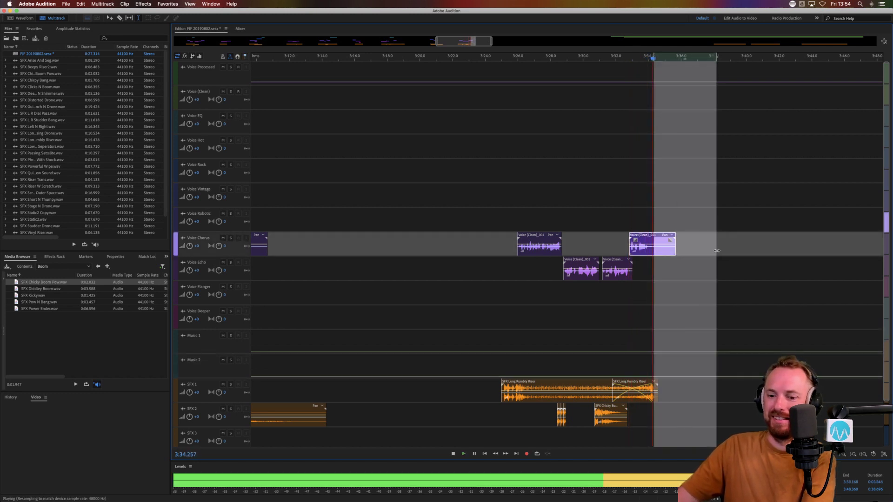
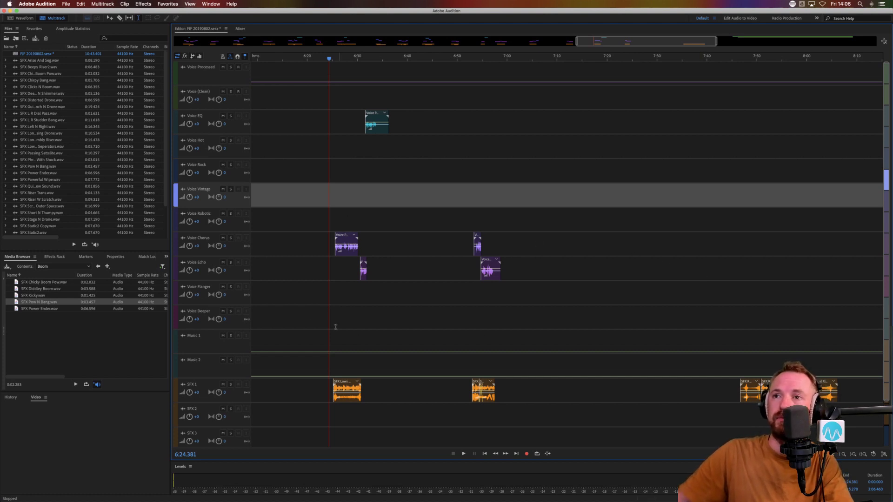
Step: Play from 6:24.7 and copy the stretch from about 6:27.3 to 6:28.0 of the Voice Chorus clip onto Voice Rock
click(331, 300)
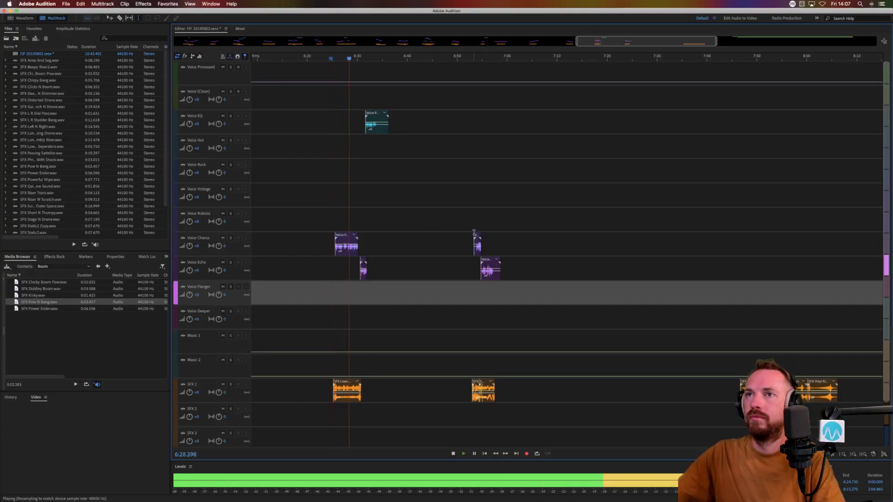
scroll(340, 59, up, 5)
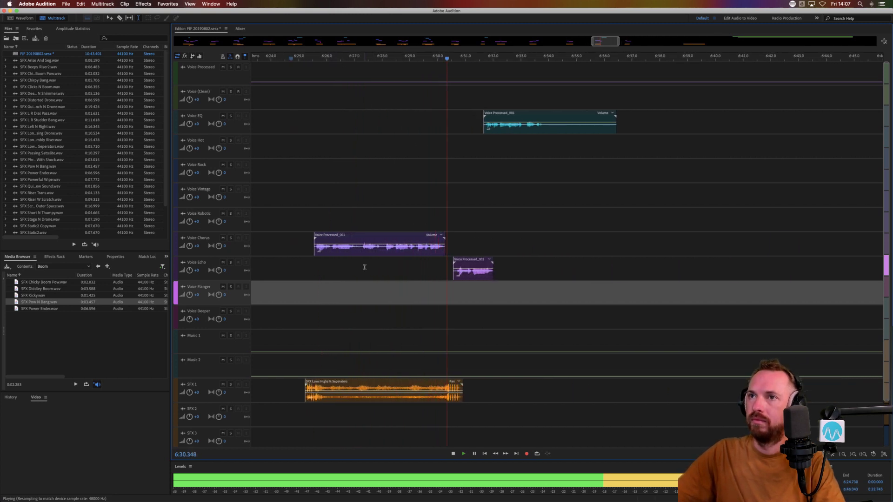
drag(361, 246, 382, 251)
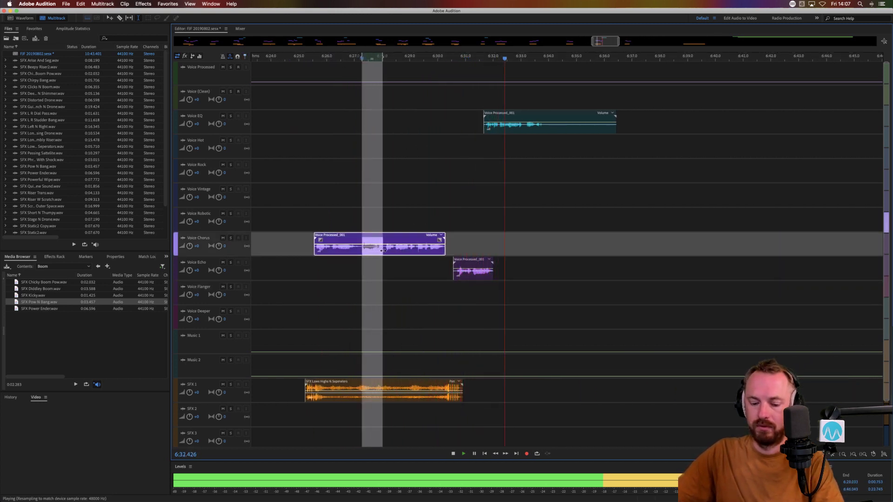
key(space)
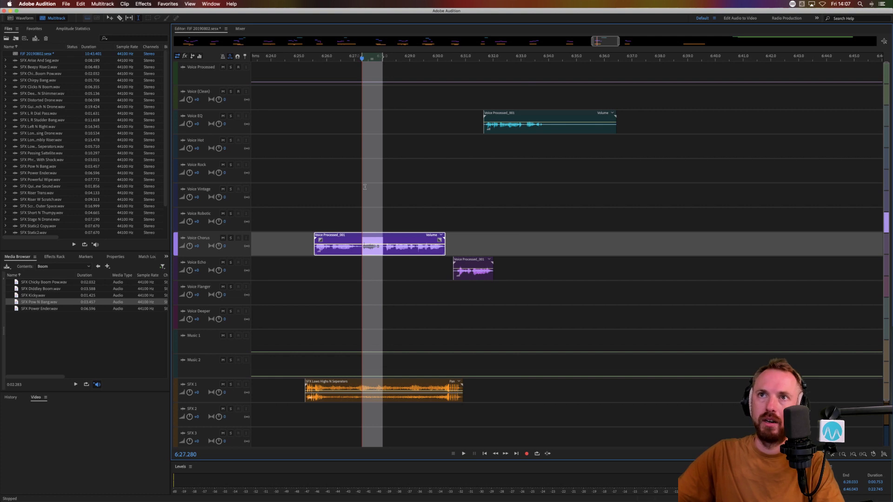
click(362, 174)
key(ctrl+v)
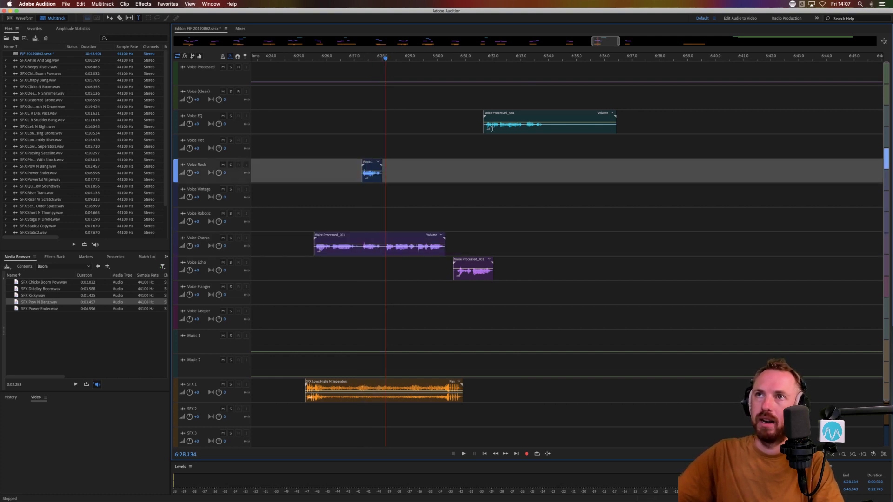
Step: Shift the Voice EQ clip to start at about 6:31.9 and the Voice Rock copy to start at about 6:27.4
drag(493, 129, 497, 129)
drag(363, 176, 366, 177)
key(space)
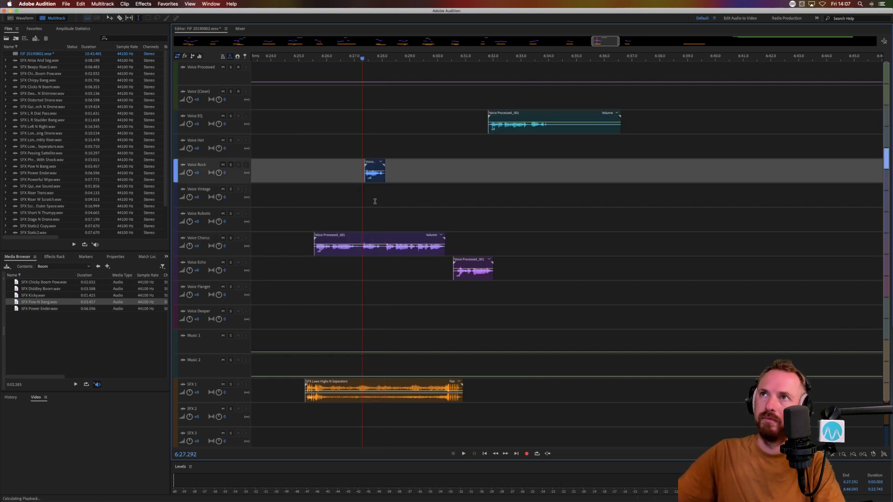
scroll(467, 57, down, 5)
key(space)
Step: Play the Voice Chorus and Voice Echo pieces from about 6:54
scroll(584, 257, right, 3)
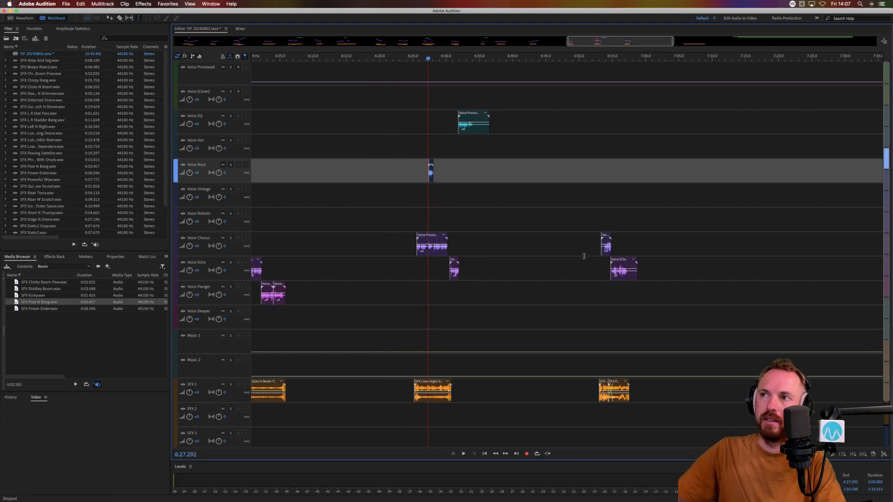
click(585, 269)
click(574, 272)
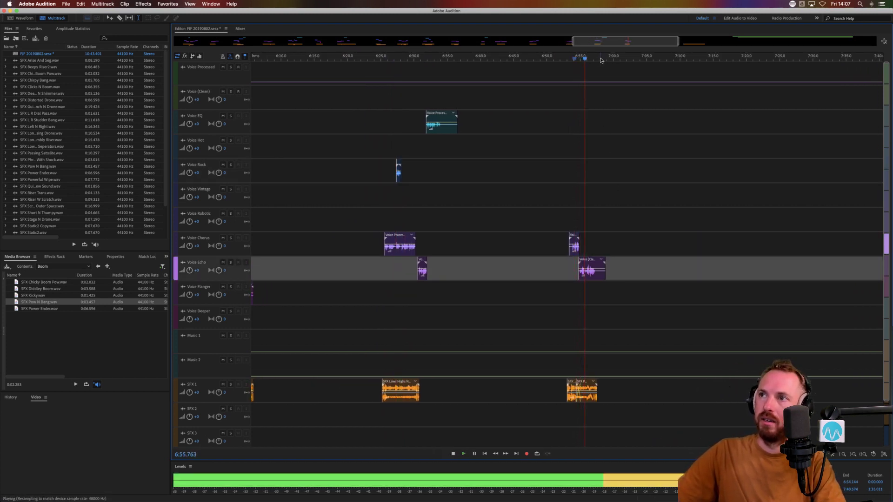
scroll(600, 60, down, 10)
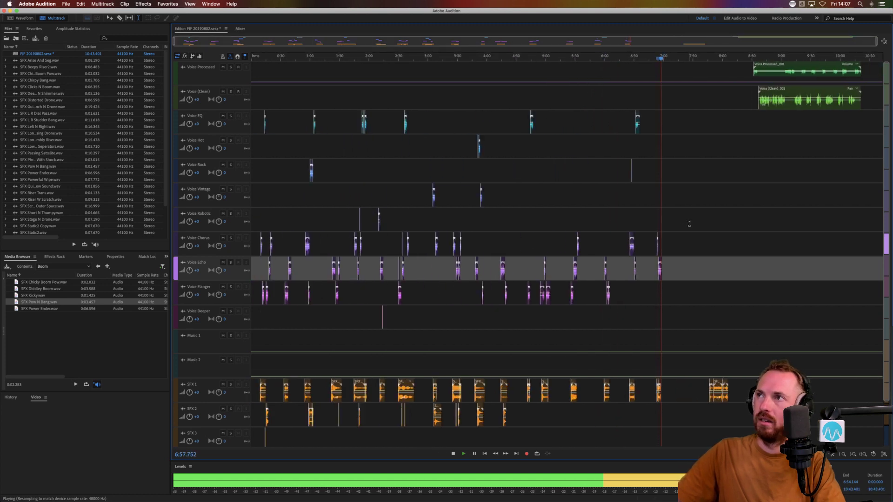
key(space)
Step: Move the next Voice Processed piece to Voice Echo at about 7:17.8 and place SFX Diddley Boom on SFX 1 at about 7:17.2
drag(760, 78, 697, 266)
key(Delete)
click(732, 95)
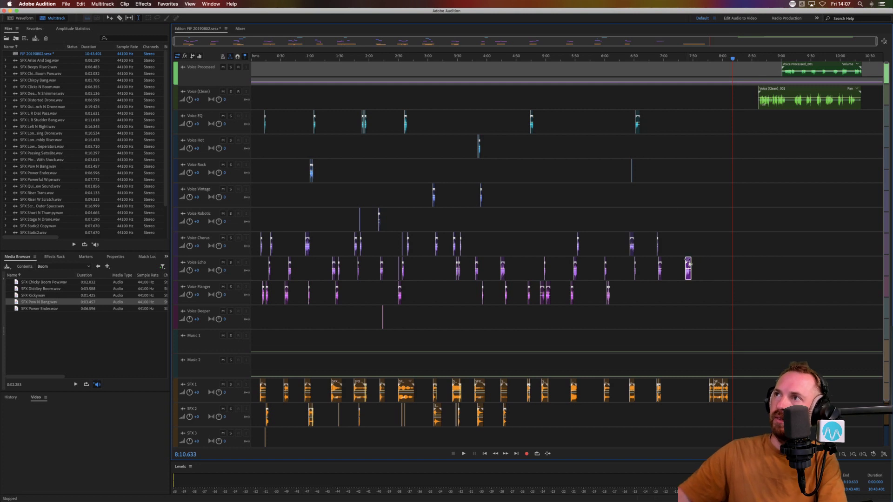
scroll(677, 77, up, 10)
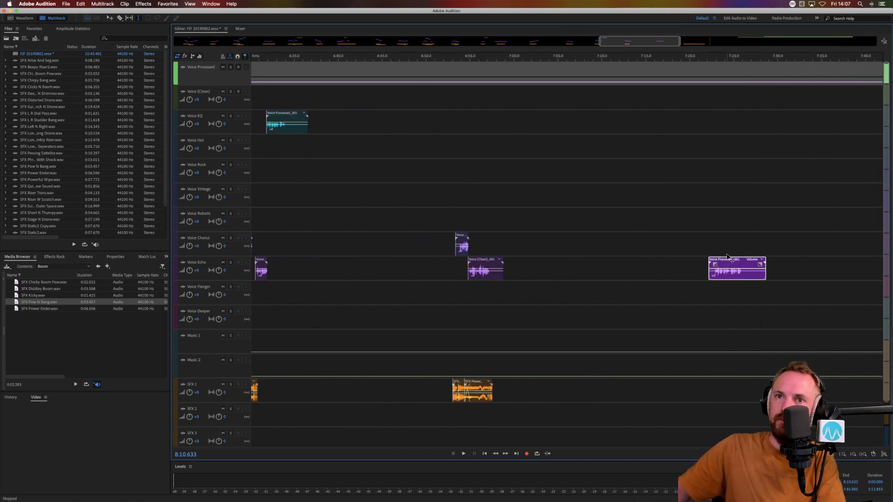
drag(728, 258, 689, 258)
click(42, 290)
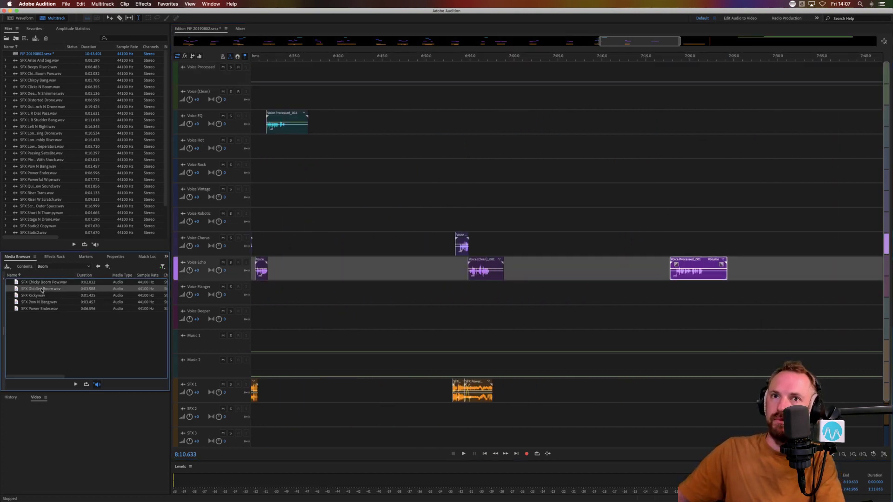
drag(548, 352, 660, 388)
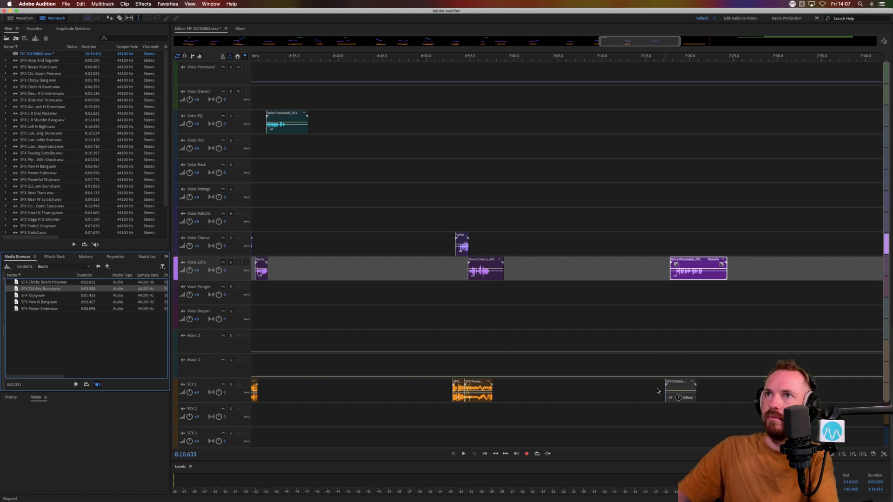
Step: Delete the tail of the Voice EQ clip from 6:34.4 and of the Voice Echo clip from about 6:57.5
drag(289, 130, 398, 177)
key(Delete)
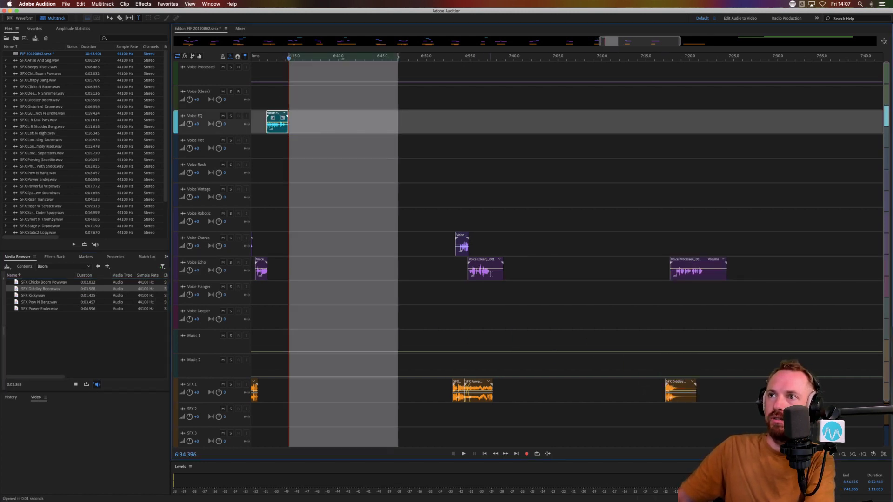
drag(493, 275, 565, 279)
Step: Play from 7:16.6, shift the Voice Echo clip to start at about 7:17.0, and replay from 7:17.1
click(660, 323)
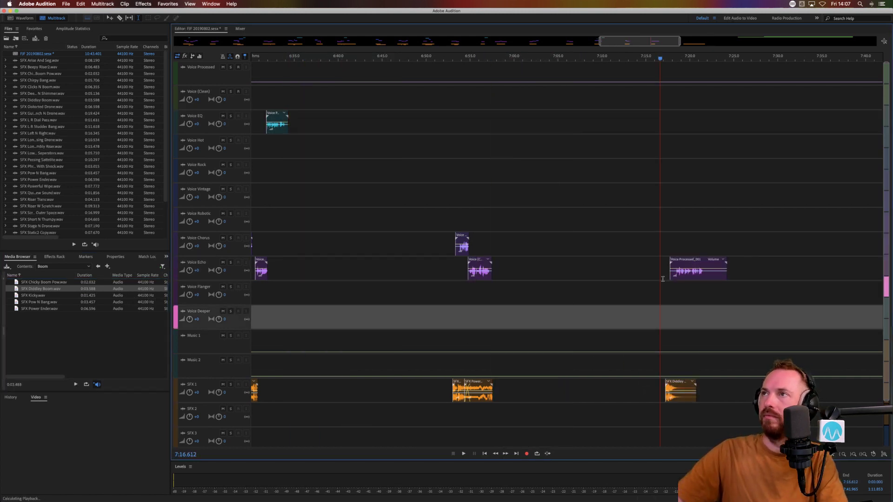
key(space)
scroll(702, 55, up, 5)
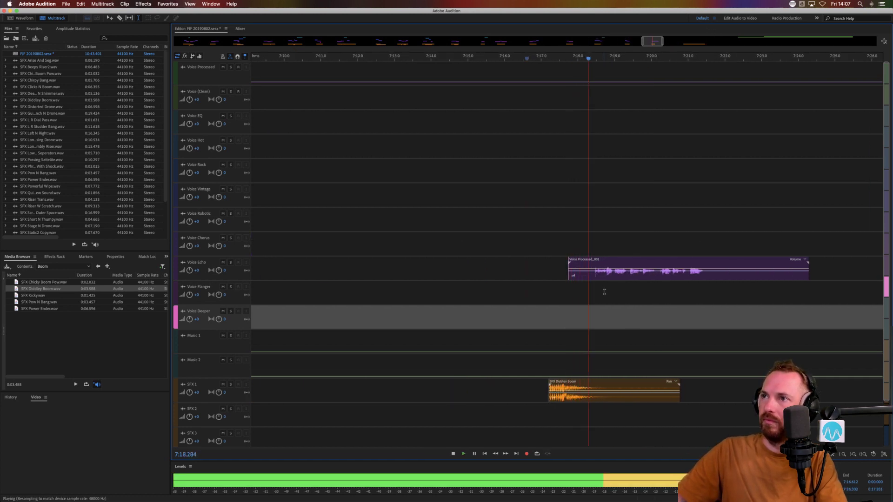
key(space)
drag(591, 266, 562, 259)
click(546, 292)
key(space)
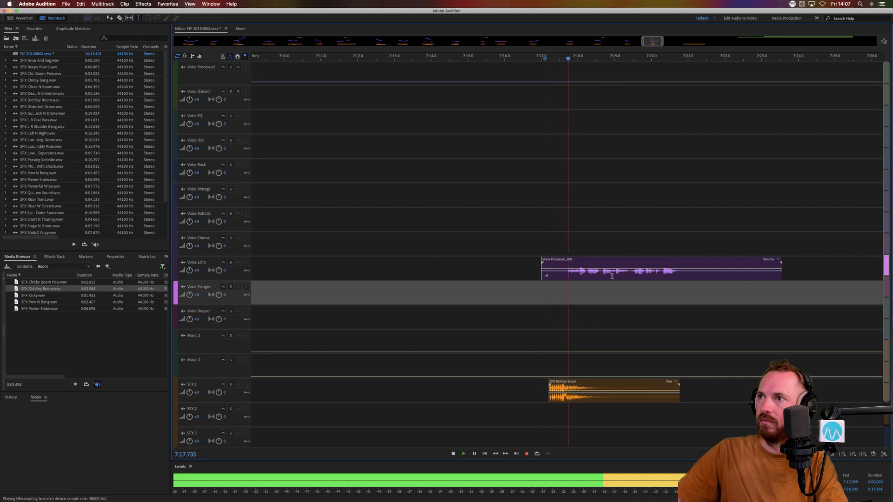
key(space)
Step: Split the Voice Echo clip at about 7:19.4, move its last part to Voice EQ at about 7:19.3, and play from 7:19.0
click(629, 277)
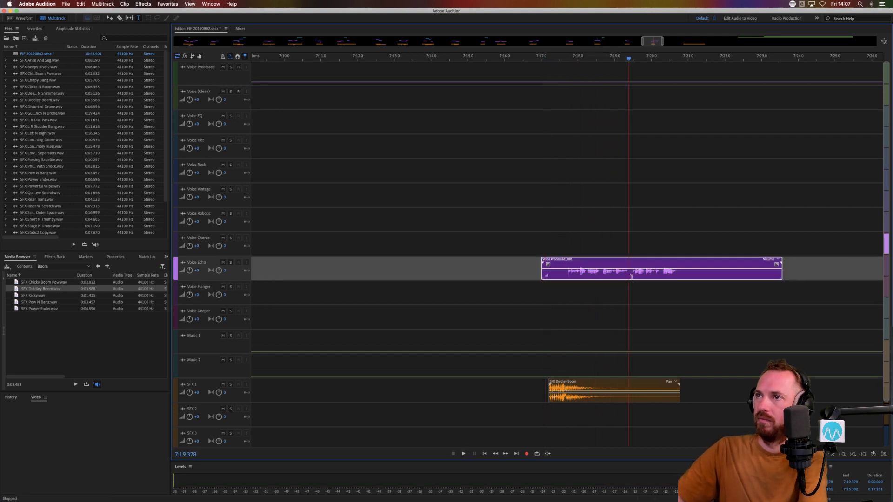
key(super+k)
drag(641, 266, 642, 120)
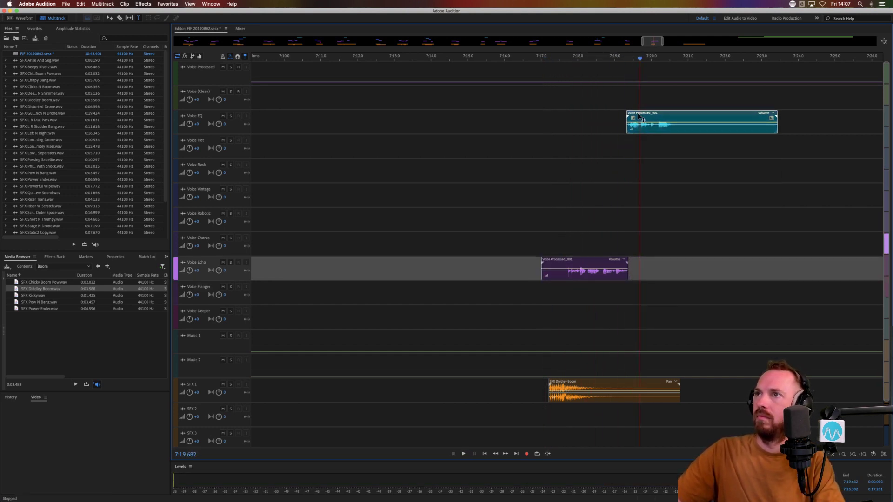
click(614, 138)
key(space)
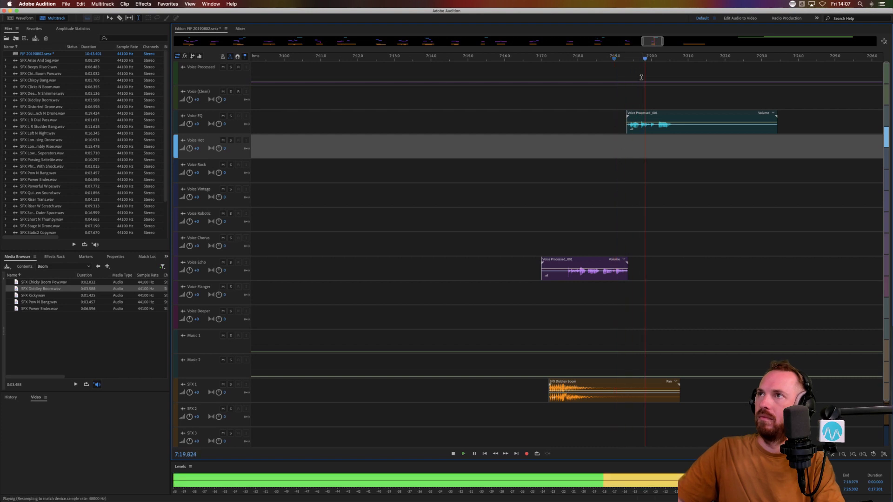
scroll(643, 56, down, 10)
key(space)
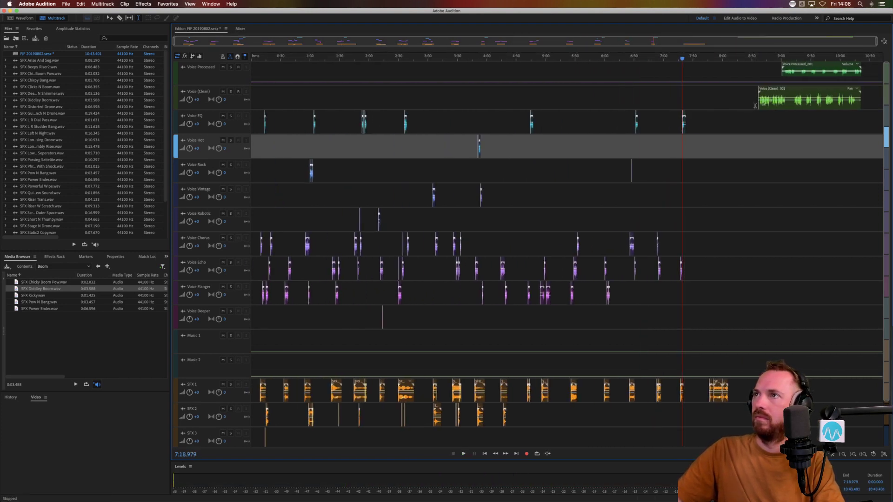
Step: Delete the tail of the last Voice EQ clip from about 7:20.8
click(755, 103)
click(691, 57)
scroll(691, 56, up, 5)
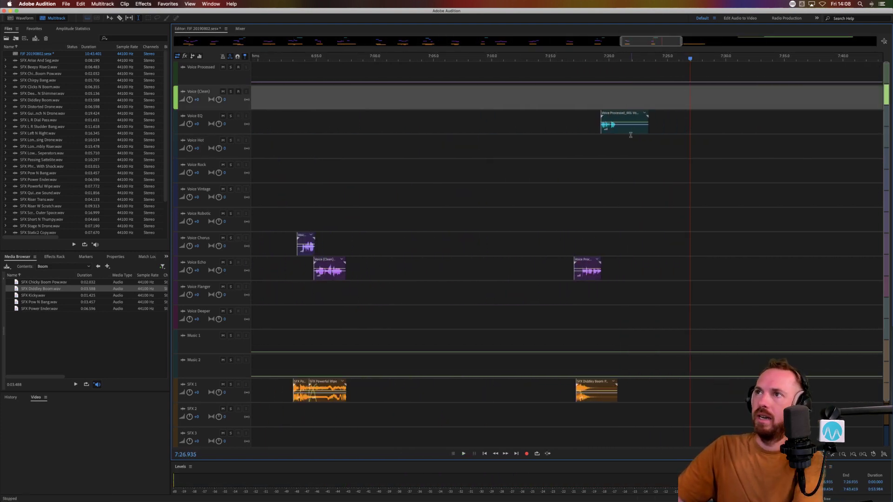
drag(620, 132, 690, 127)
scroll(701, 125, right, 5)
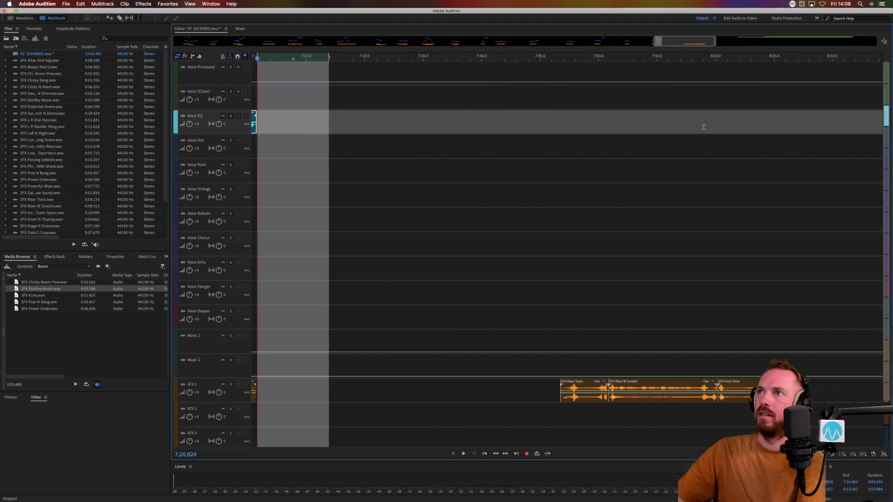
scroll(643, 58, down, 10)
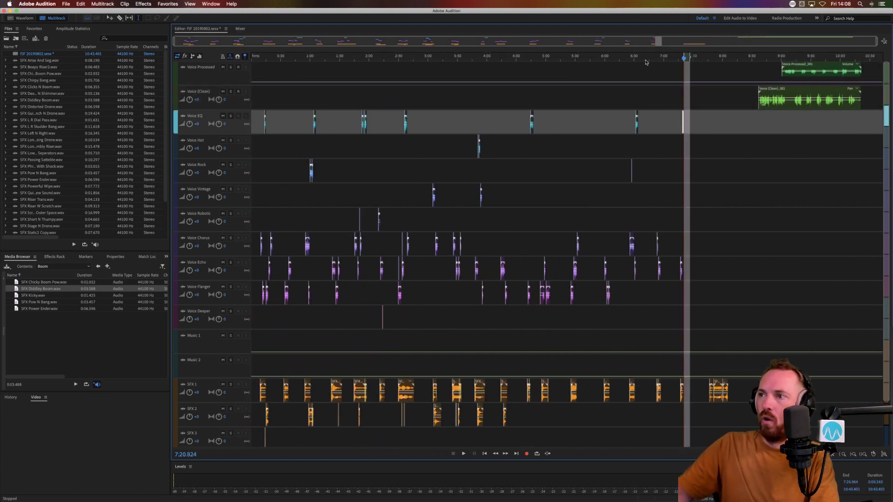
Step: Delete the SFX Riser Trans, SFX Riser W Scratch and SFX Vinyl Riser clips from the end of SFX 1
drag(702, 402, 813, 395)
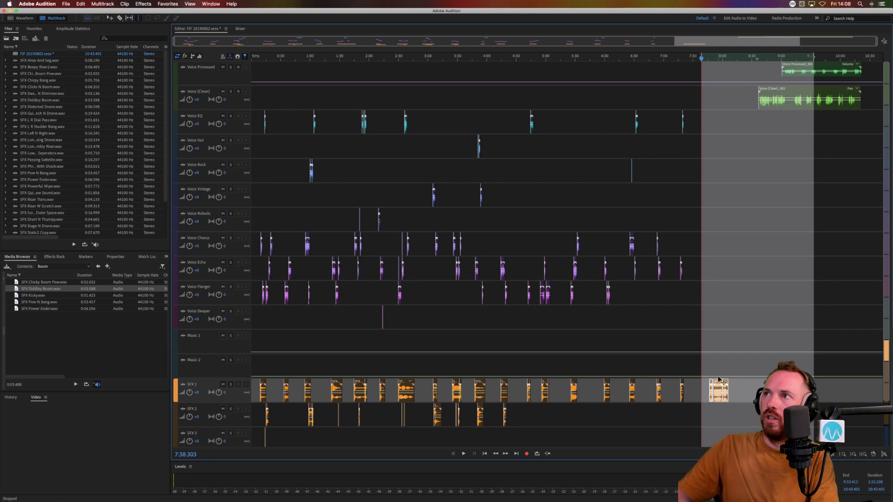
click(758, 201)
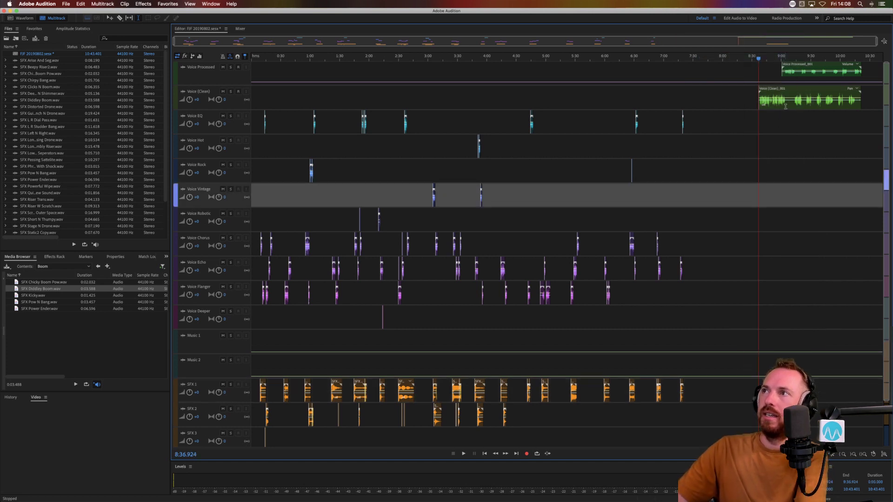
key(Delete)
Step: Move the first Voice (Clean) piece to Voice Chorus at about 7:37.7 and copy SFX Scratch Into Outer Space on SFX 1 to about 7:38.6
drag(785, 105, 720, 240)
click(777, 118)
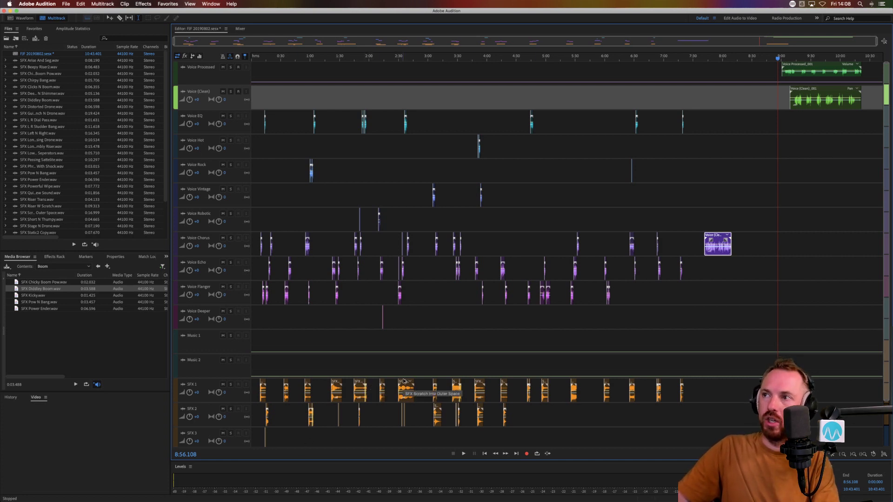
drag(403, 381, 491, 380)
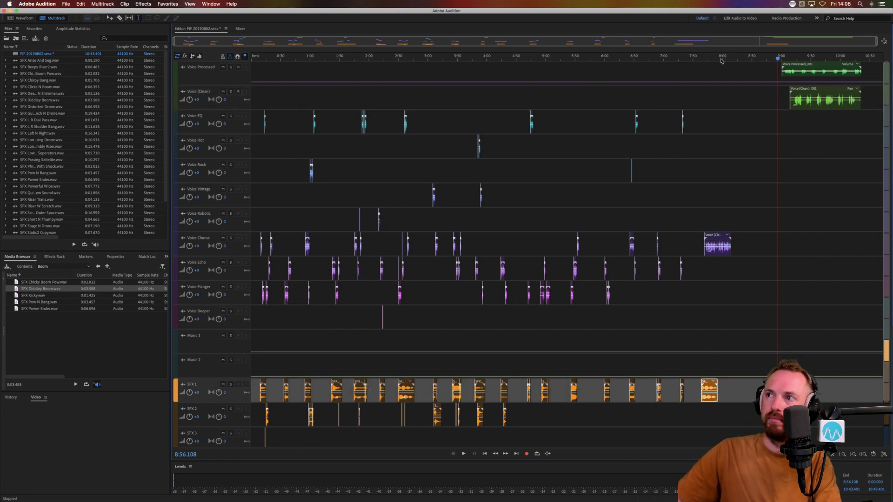
Step: Play from about 7:37.9 and delete the silent lead-in of the long Voice Chorus clip before about 7:39.3
scroll(722, 61, up, 5)
click(681, 249)
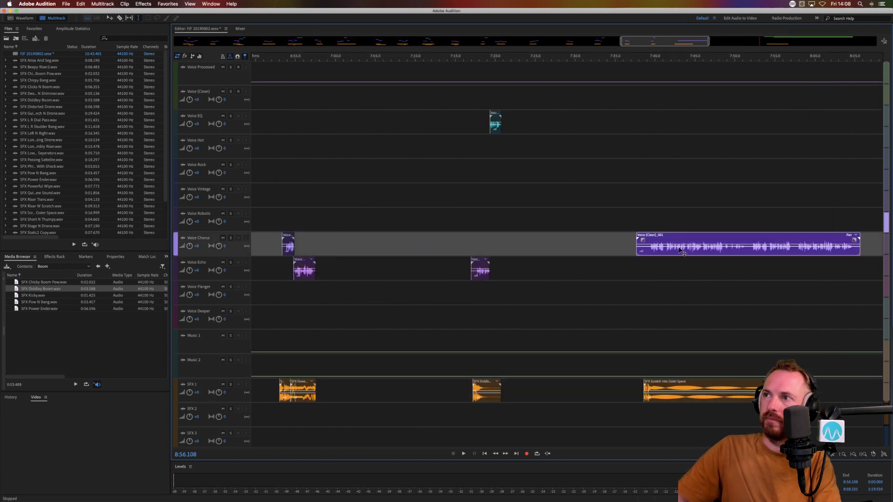
click(638, 268)
key(space)
scroll(656, 60, up, 4)
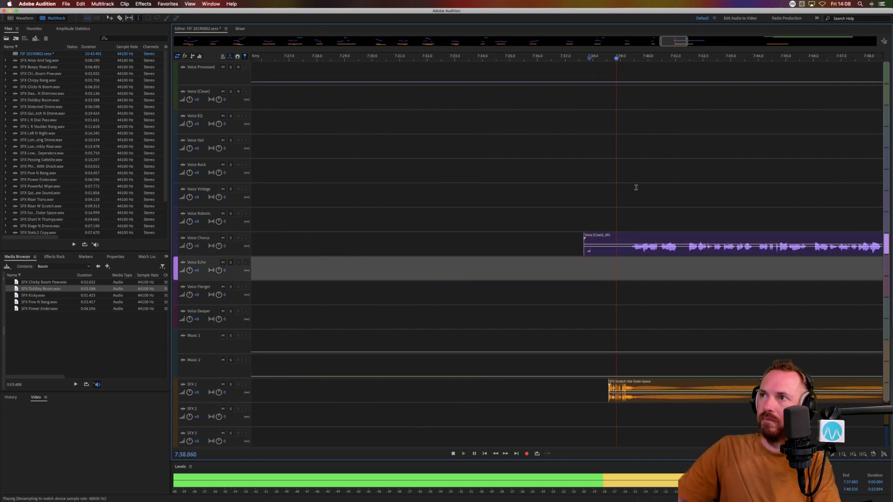
drag(629, 252, 564, 249)
key(Delete)
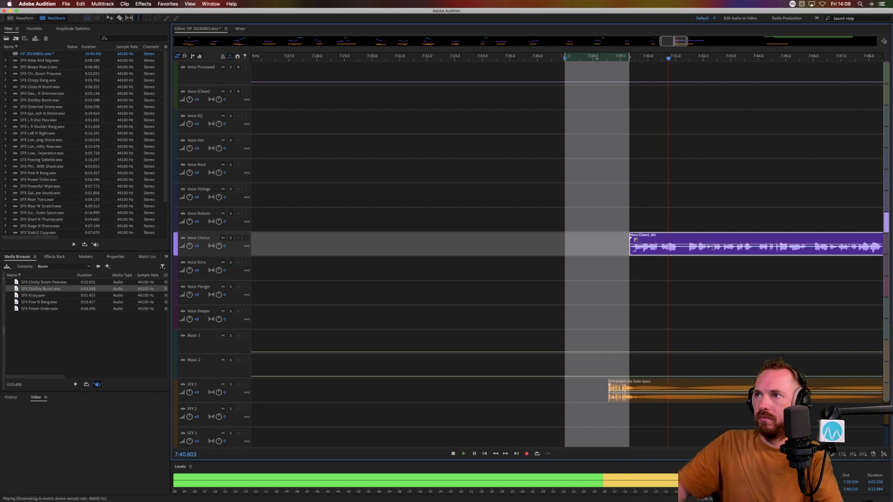
Step: Place SFX Kicky on SFX 2 at about 7:40.7 and set the playhead to about 7:40.2
scroll(705, 249, right, 3)
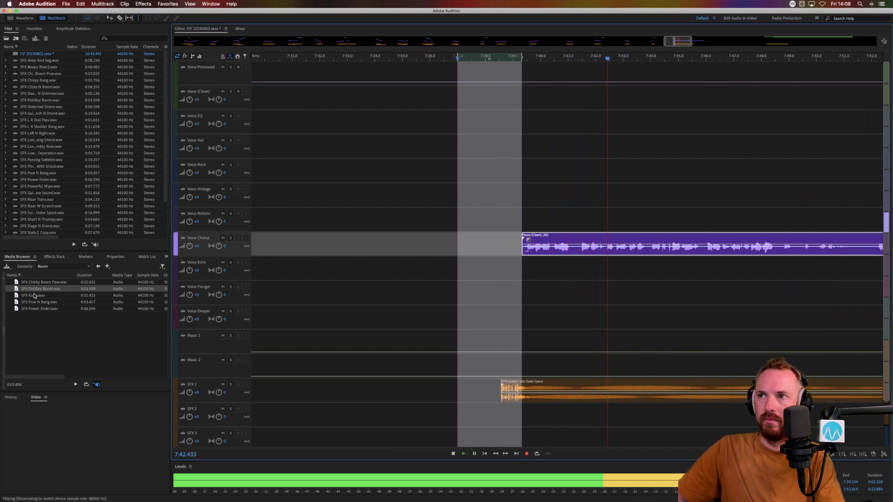
drag(32, 295, 564, 423)
click(544, 423)
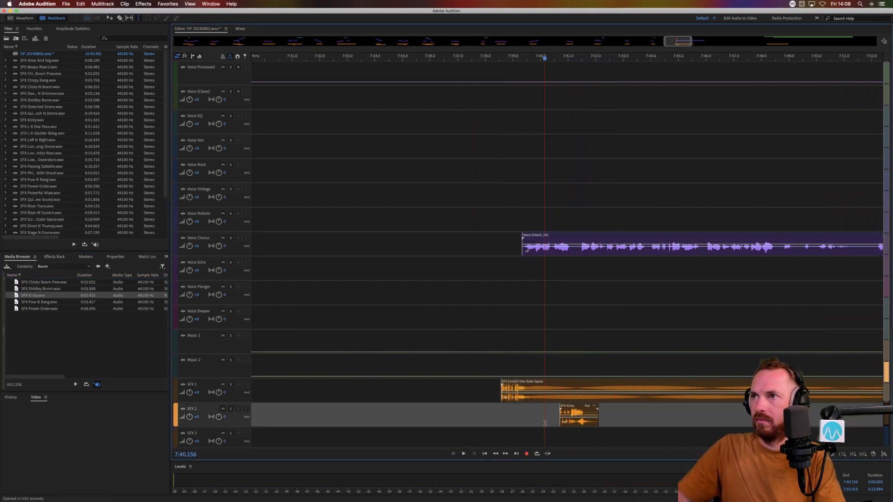
Step: Split the long Voice Chorus clip at about 7:43.8 and 7:45.3 and move the middle piece to Voice Echo
scroll(605, 414, right, 3)
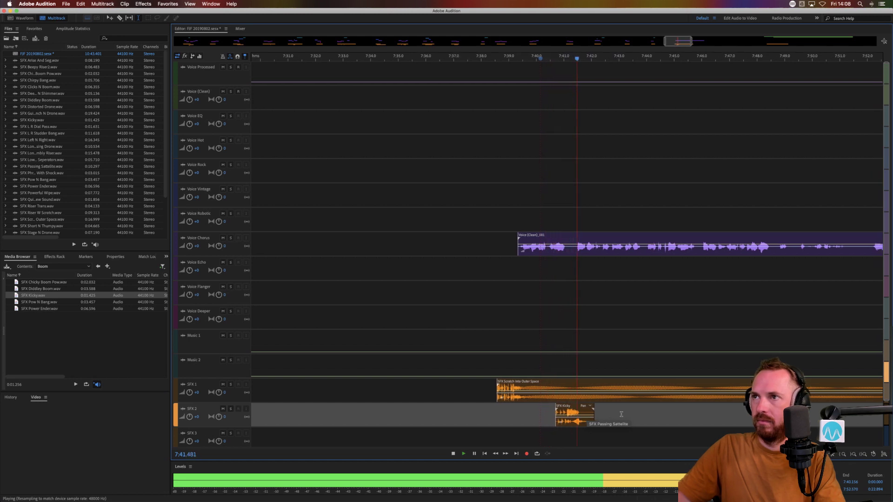
scroll(620, 414, right, 1)
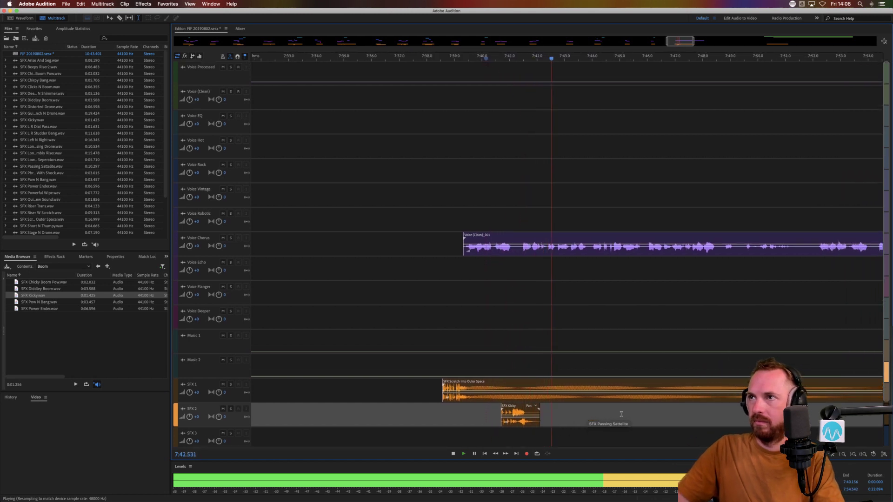
click(589, 251)
key(Delete)
click(598, 267)
drag(607, 236, 638, 248)
key(Delete)
click(572, 280)
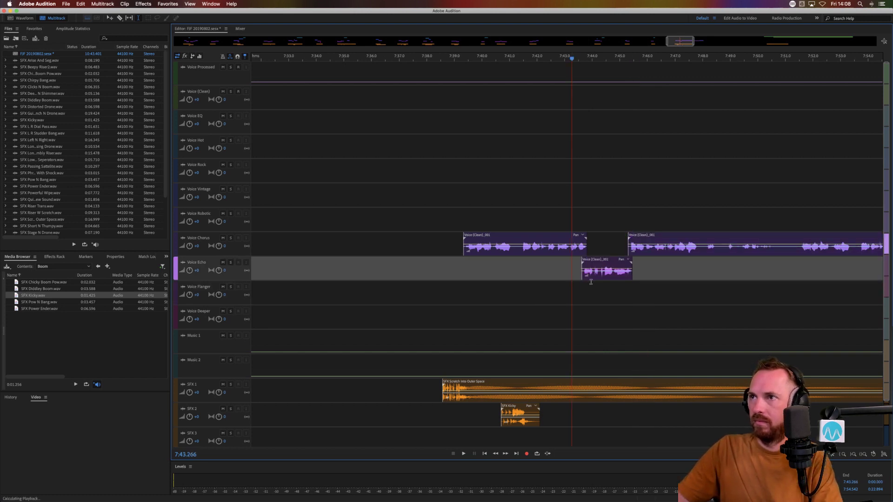
Step: Move the short piece on Voice Echo to Voice EQ at about 7:43.7 and play it from about 7:43.3
key(space)
key(space)
drag(598, 276, 603, 107)
scroll(602, 115, right, 5)
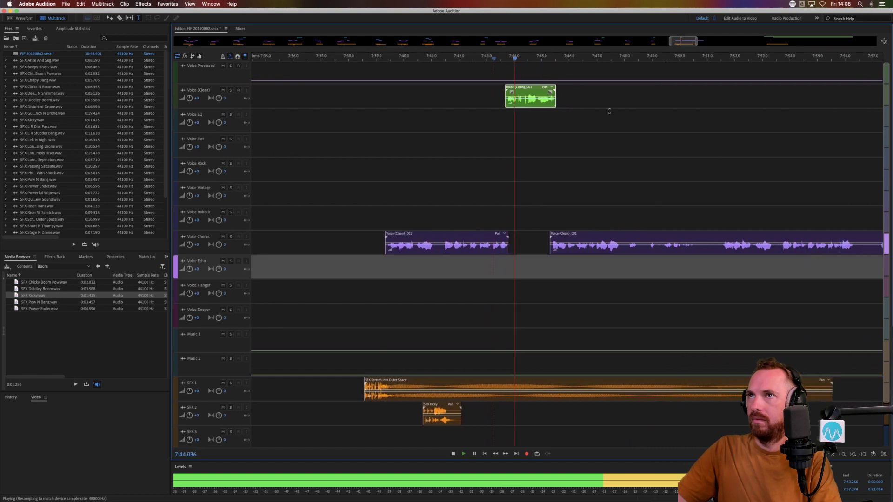
key(space)
drag(487, 104, 489, 112)
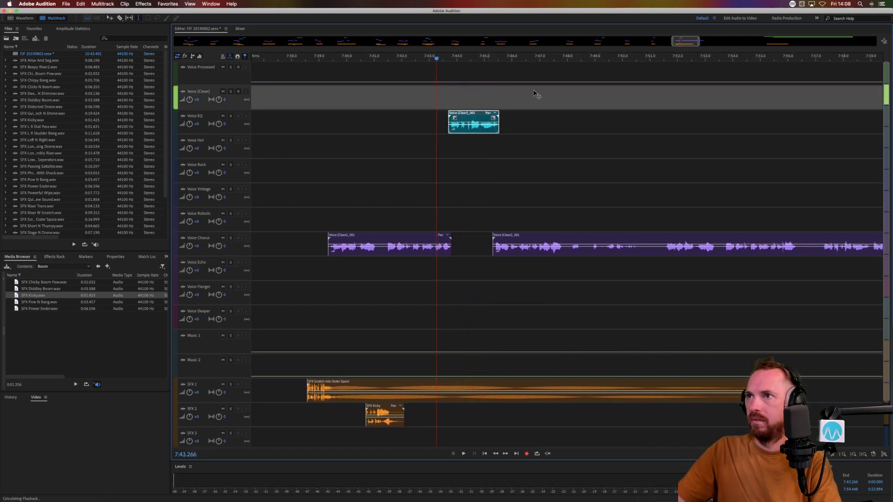
key(space)
scroll(537, 95, right, 3)
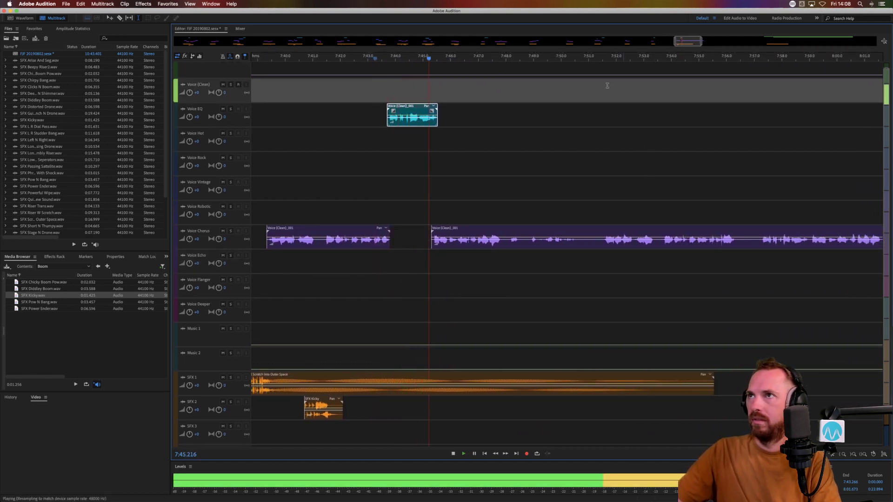
key(space)
Step: Play the long Voice Chorus clip from about 7:57.7 and delete its part before about 7:59.0
scroll(595, 74, down, 2)
click(726, 249)
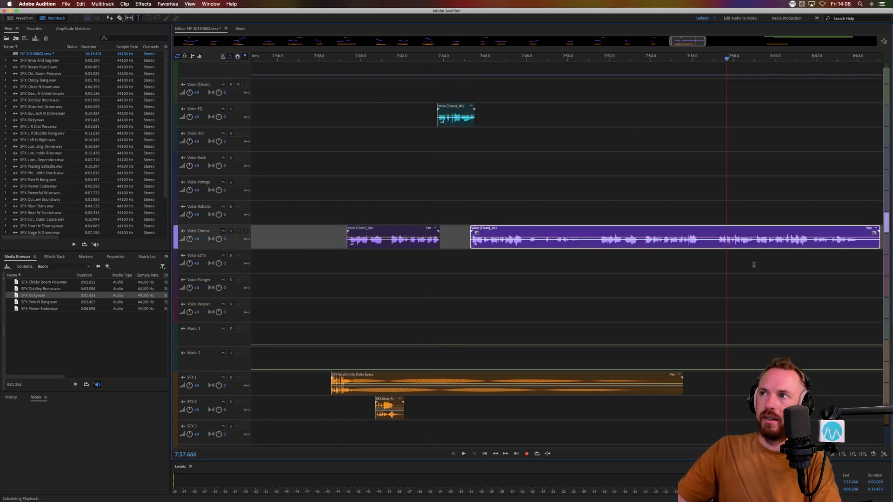
key(space)
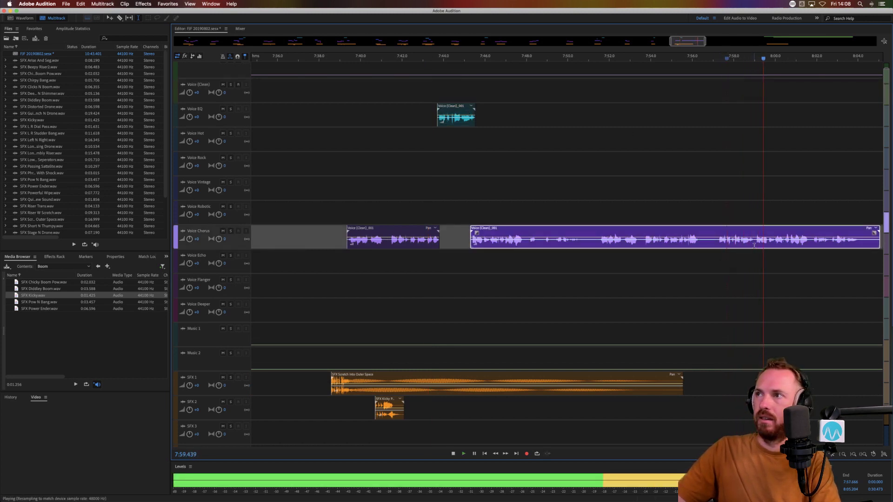
drag(754, 246, 465, 246)
key(Delete)
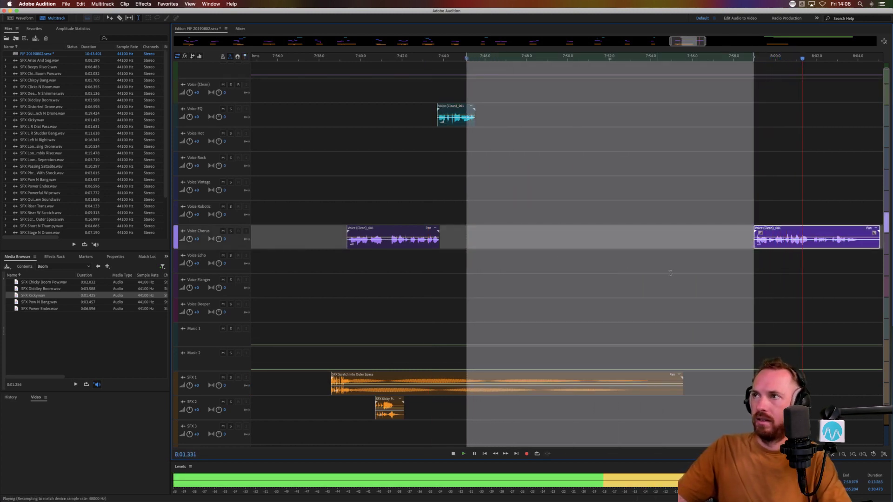
Step: Move the remaining Voice Chorus end piece to Voice Echo at about 7:45.4 and split it at about 7:48.1
click(670, 271)
drag(759, 244, 491, 269)
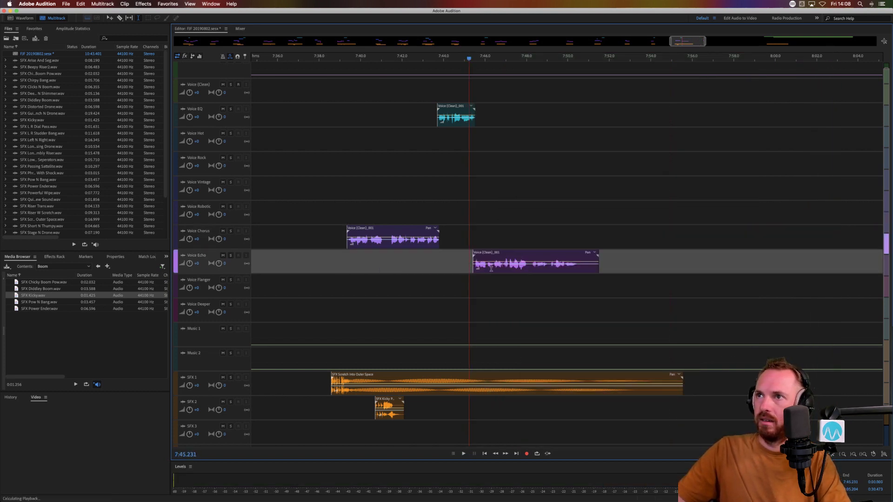
click(528, 269)
key(Delete)
click(554, 307)
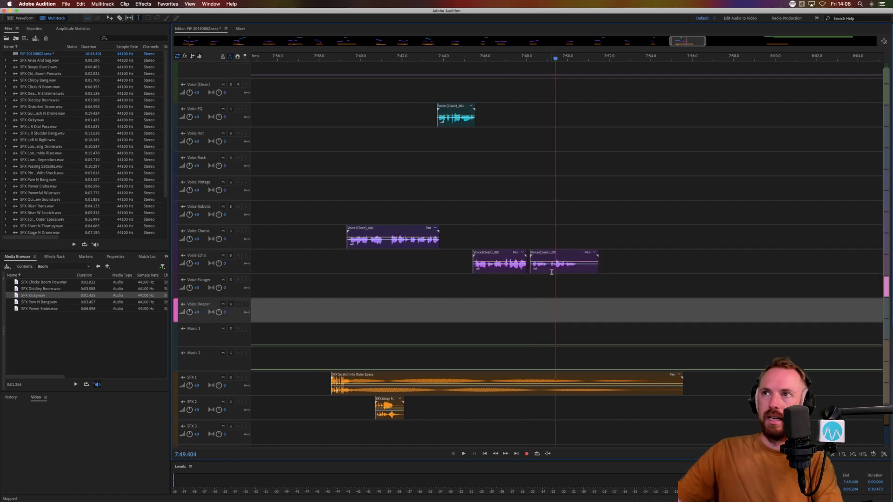
Step: Move the second Voice Echo piece to Voice Rock at about 7:48.1, playing the transition from about 7:46.2
drag(555, 255, 544, 157)
click(489, 183)
key(space)
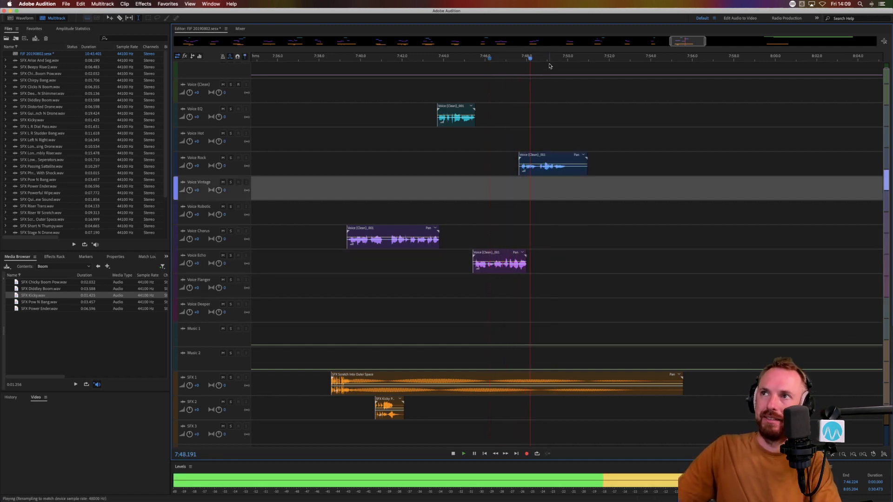
drag(547, 165, 556, 164)
Step: Place SFX Power Ender on SFX 2 at about 7:47.1 and shift the Voice Rock clip to about 7:48.3
drag(34, 309, 514, 411)
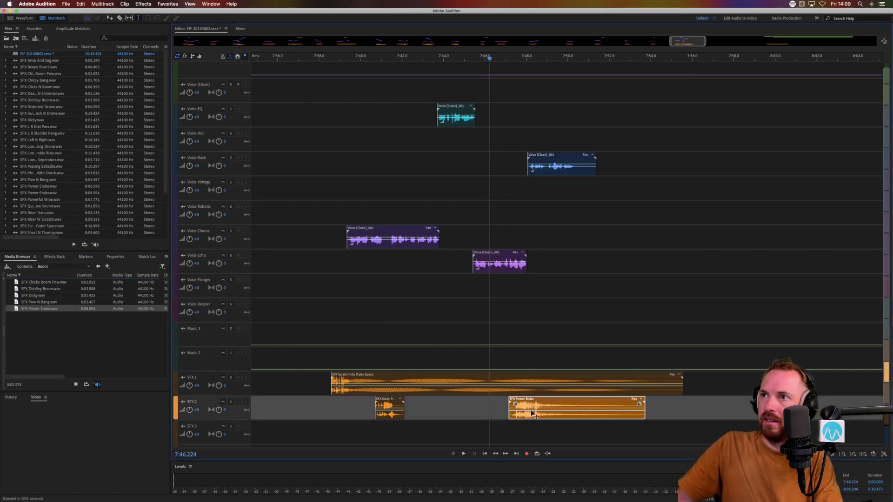
key(space)
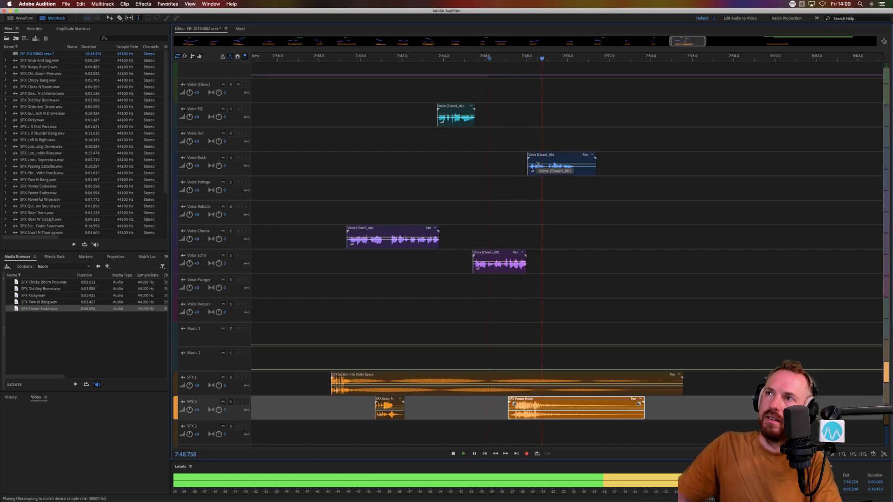
key(space)
drag(536, 156, 541, 156)
click(517, 169)
key(space)
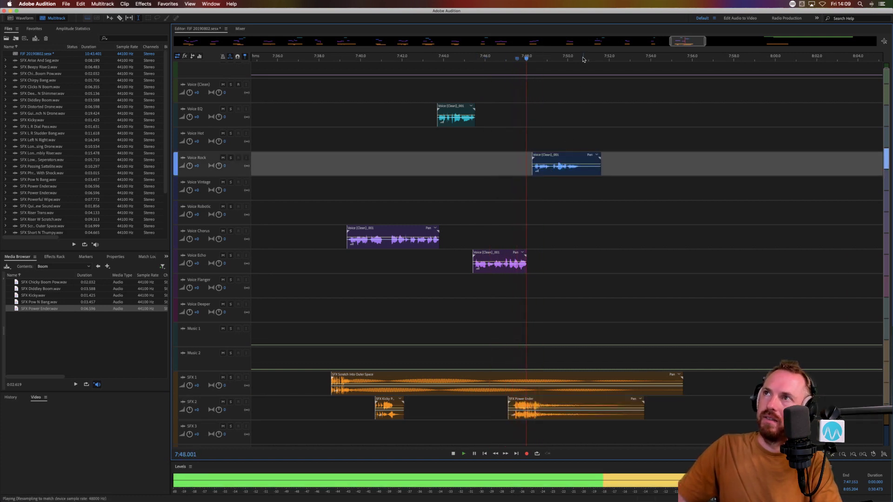
Step: Move a Voice Processed piece to Voice Echo at about 8:14 and shift the remaining unused voice takes past 10:00
key(backslash)
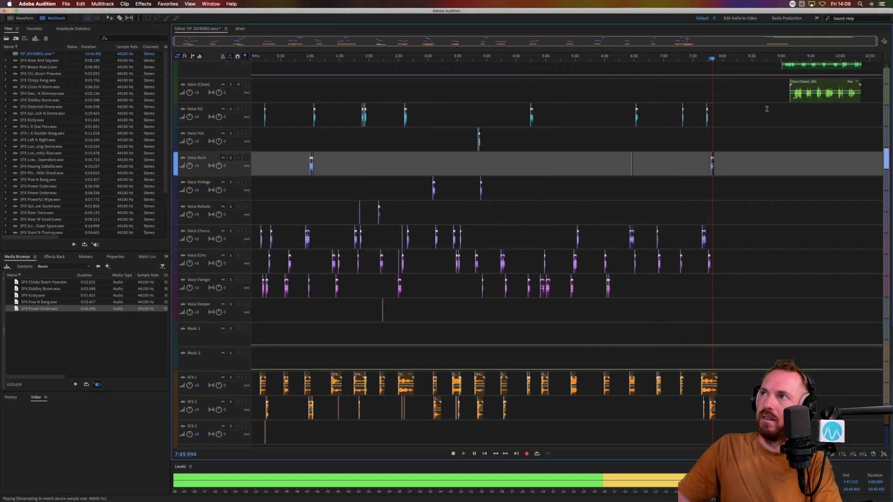
key(space)
click(768, 107)
scroll(790, 63, up, 8)
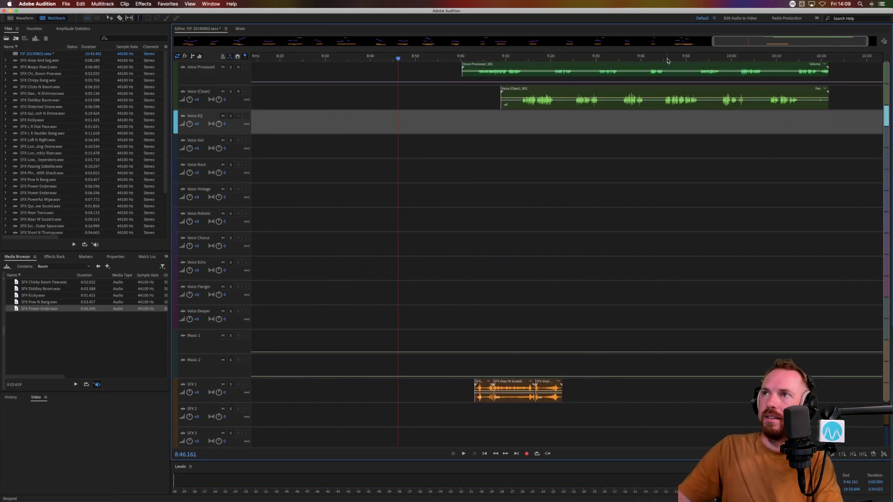
scroll(668, 62, down, 3)
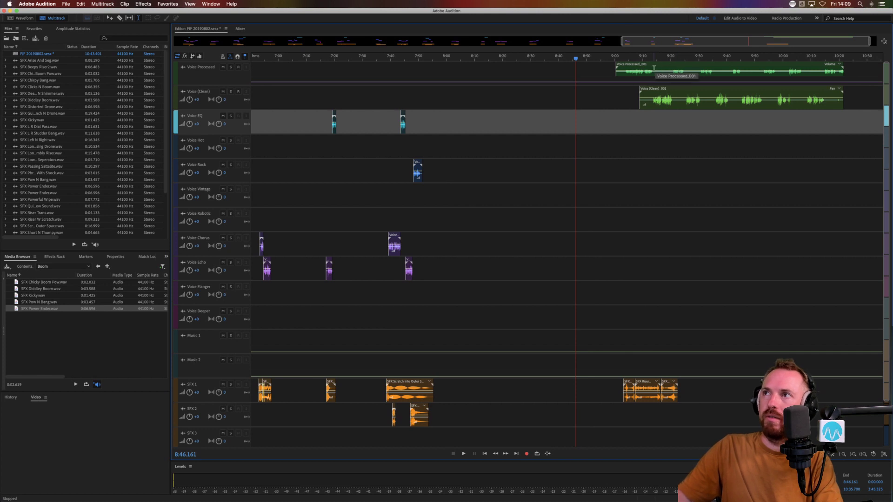
drag(700, 105, 497, 278)
click(792, 112)
key(Delete)
click(772, 114)
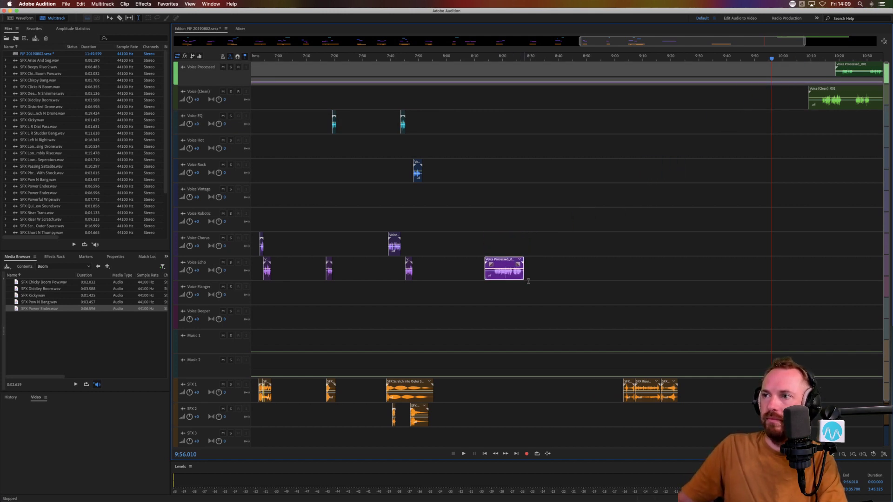
Step: Place SFX Riser W Scratch on SFX 1 at about 8:06.6 and trim and shift the Voice Echo piece to match it
drag(643, 379, 472, 381)
click(464, 65)
scroll(465, 58, up, 5)
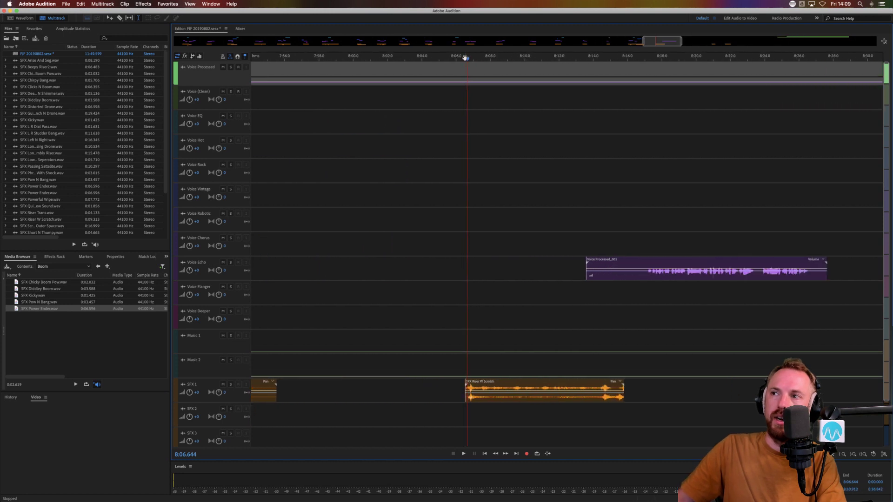
click(573, 291)
drag(604, 258, 384, 274)
key(Delete)
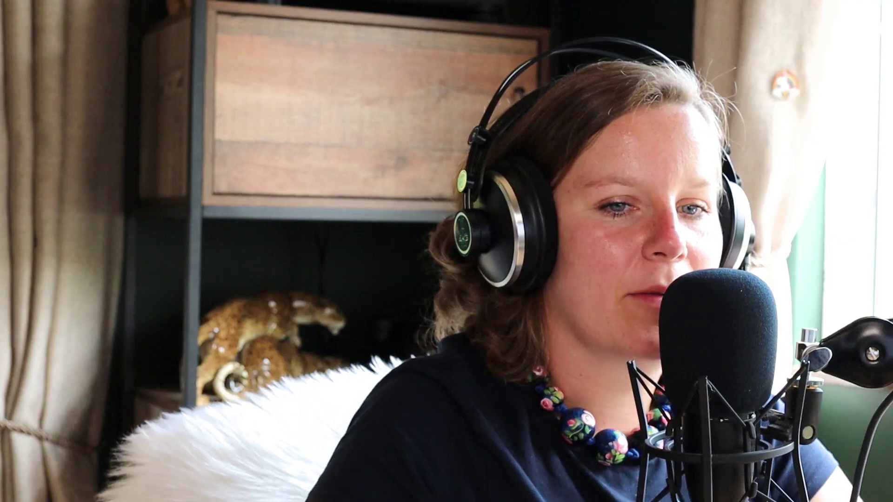
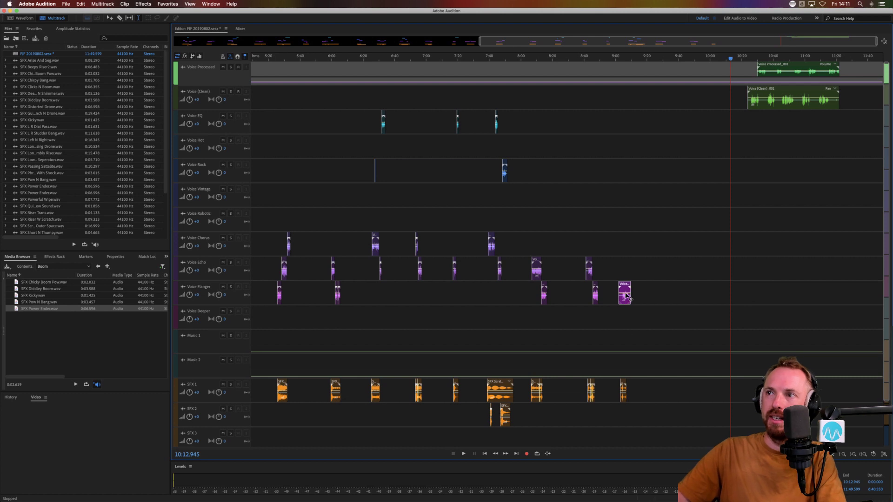
Step: Play the last Voice Flanger clip from about 9:03.8 and copy its phrase from about 9:06.9 to 9:08.1 onto Voice Echo
click(612, 306)
scroll(625, 62, up, 5)
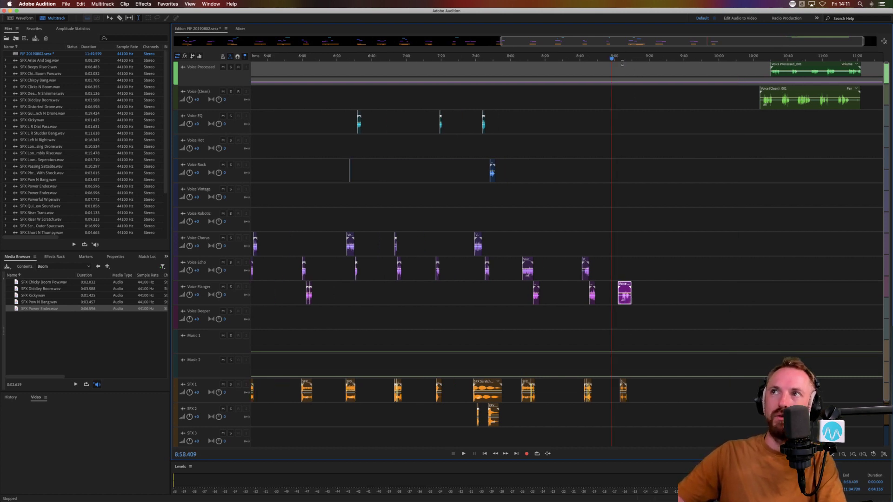
click(625, 314)
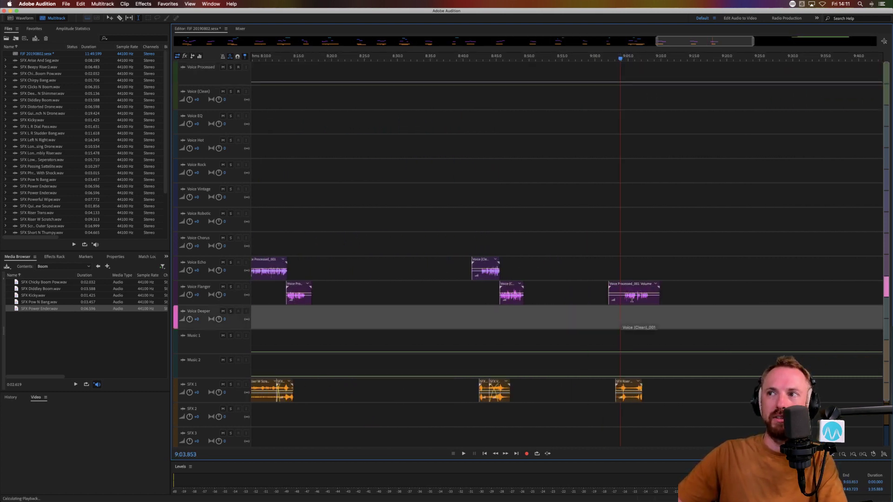
key(space)
scroll(638, 64, up, 5)
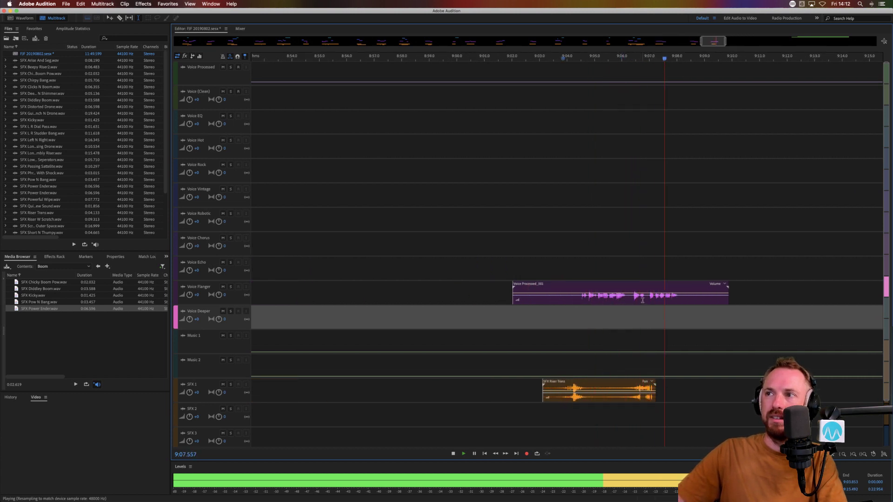
drag(648, 298, 681, 299)
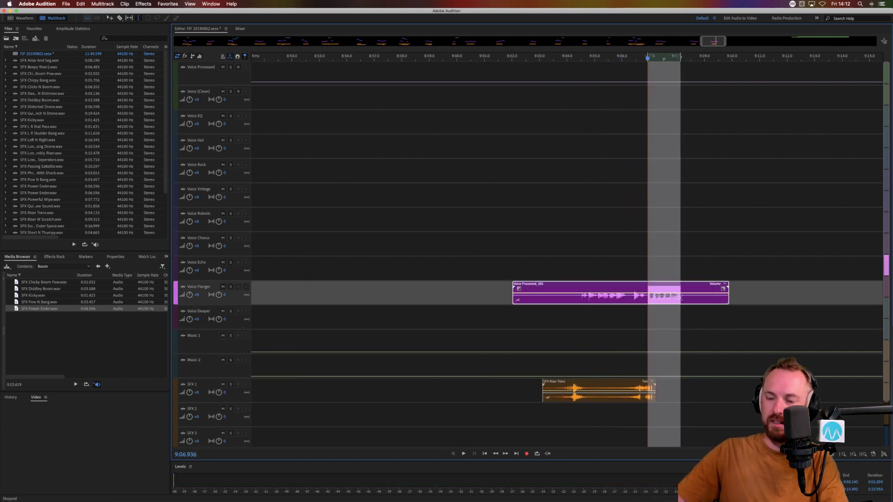
click(650, 274)
key(ctrl+v)
key(space)
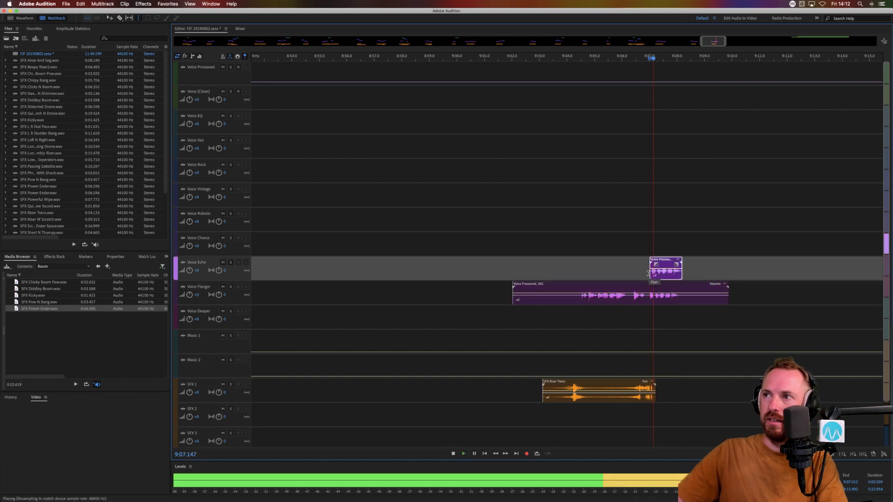
key(space)
Step: Delete the Voice Flanger clip's tail after about 9:08.2 and its lead-in before about 9:04.3
drag(681, 299, 803, 302)
key(Delete)
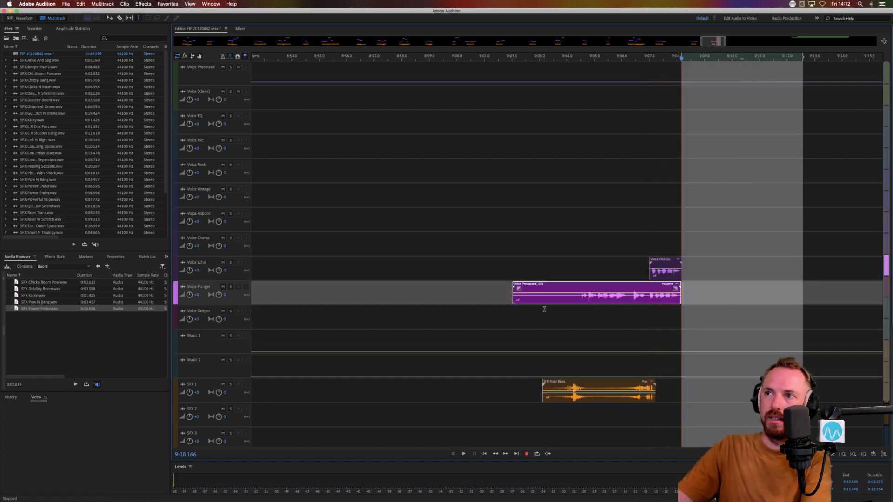
drag(575, 299, 482, 298)
key(Delete)
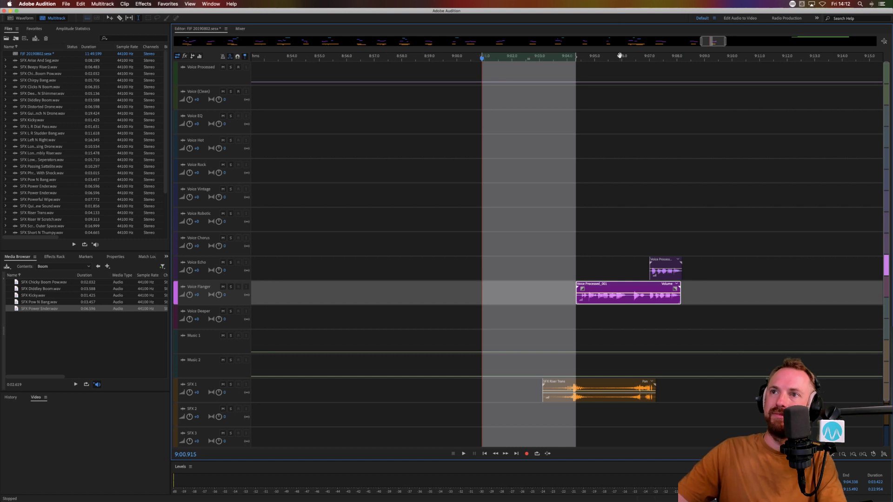
Step: Copy the SFX 1 clips from the first 2:51 of the session to the end of SFX 1, starting at about 9:41
scroll(619, 55, down, 10)
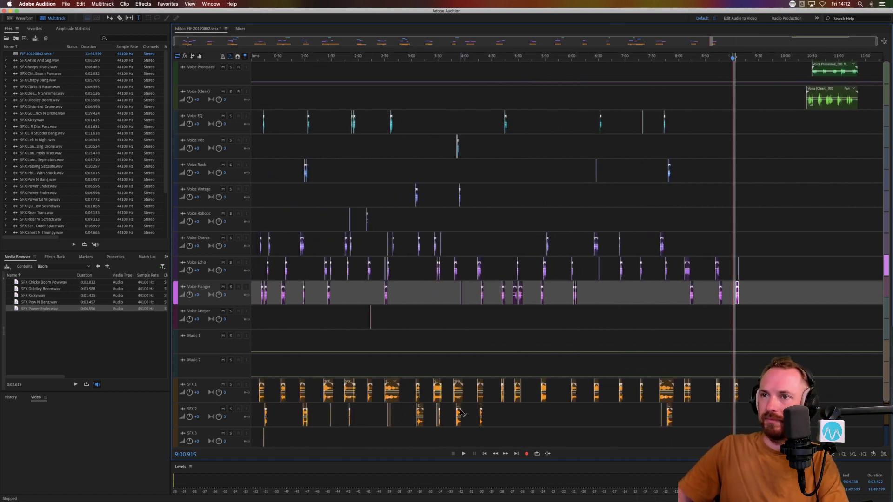
drag(404, 389, 154, 397)
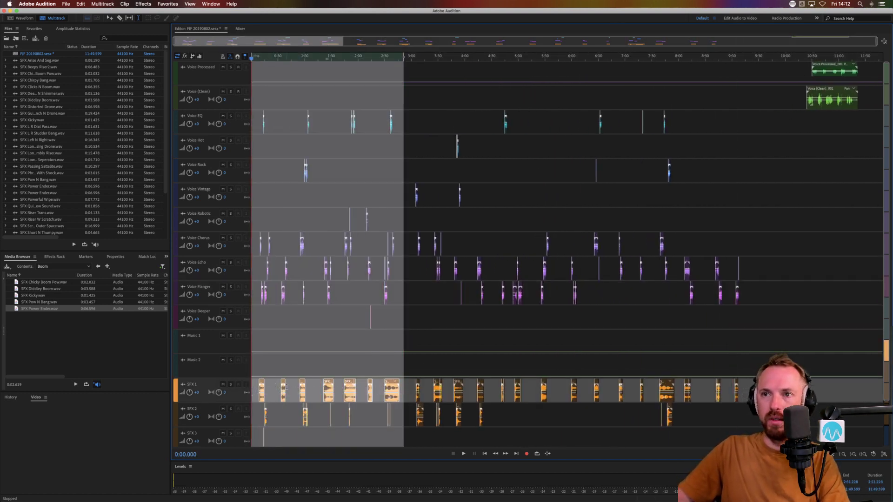
drag(281, 383, 754, 382)
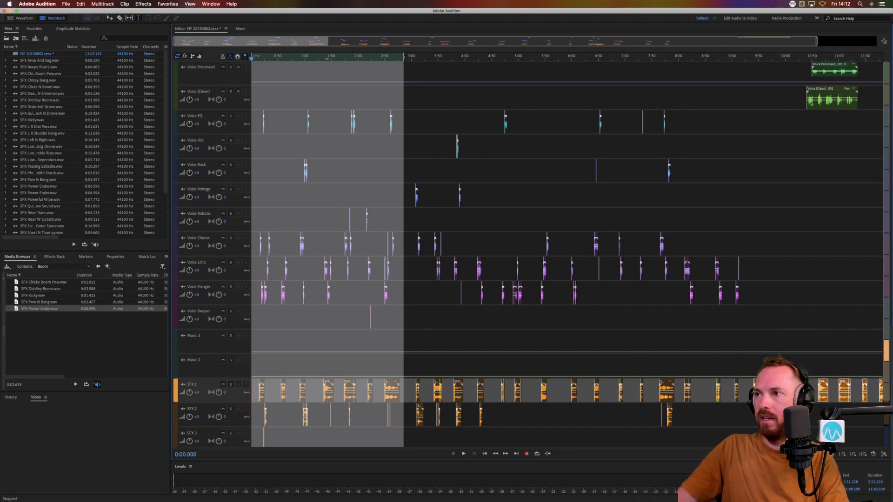
click(753, 320)
click(767, 325)
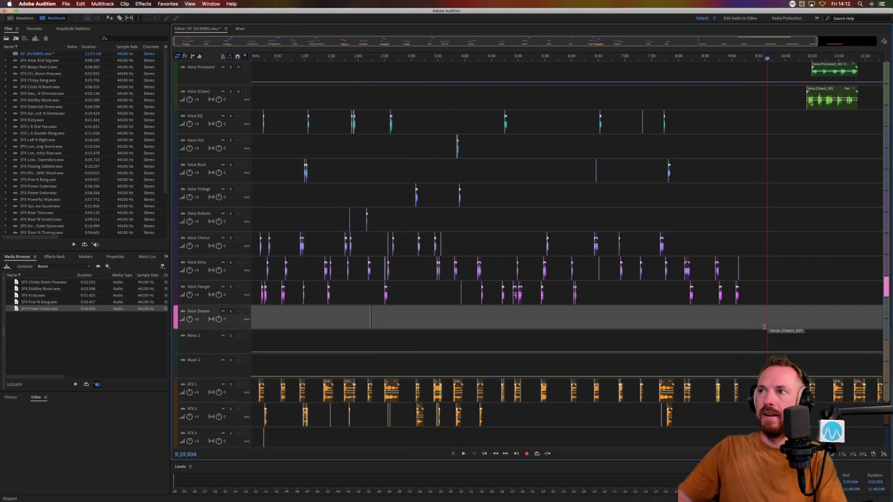
Step: Save the multitrack session and copy its outside media files into the session folder
key(super+s)
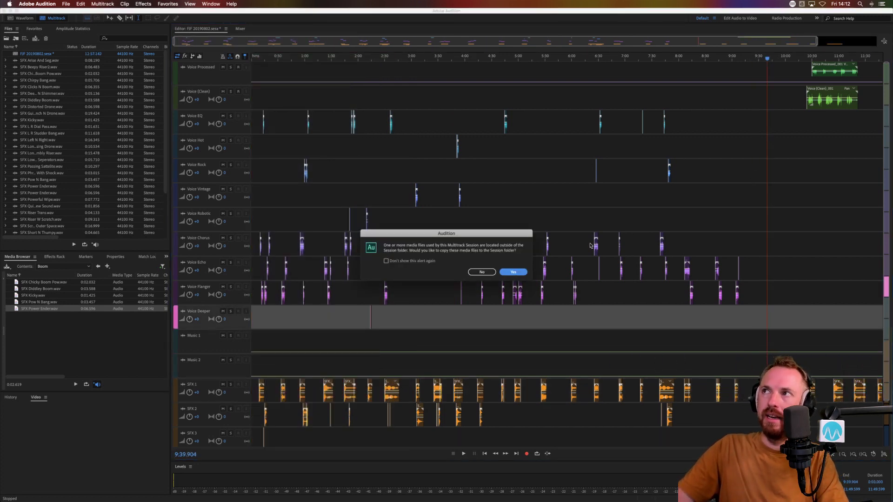
key(Return)
scroll(800, 59, up, 5)
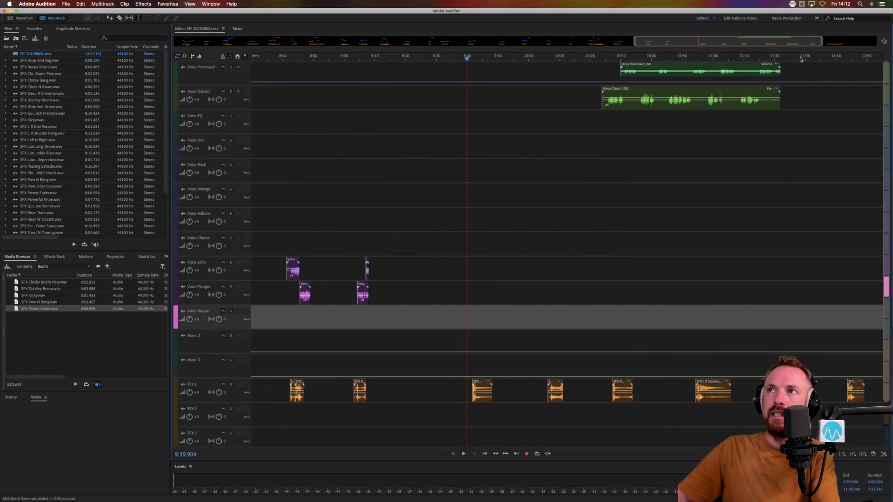
Step: Shift the remaining Voice Processed and Voice (Clean) takes later, to around 11:41, and move the first Voice (Clean) phrase onto Voice Vintage near 9:39
drag(568, 75, 683, 93)
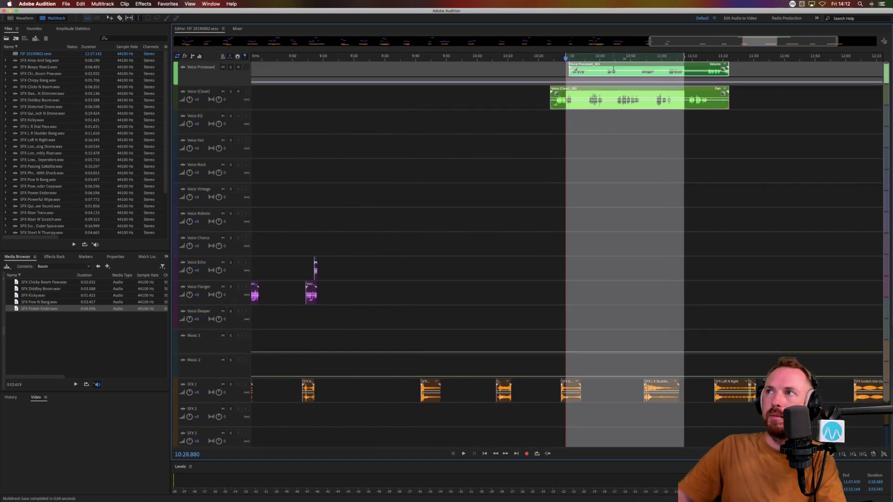
drag(614, 64, 831, 62)
click(728, 93)
drag(791, 100, 428, 191)
key(Delete)
click(785, 115)
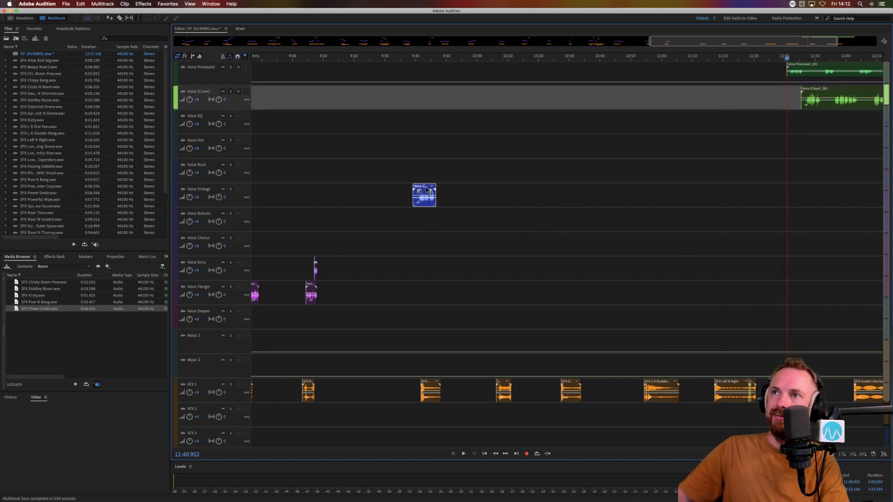
click(415, 213)
scroll(409, 55, up, 15)
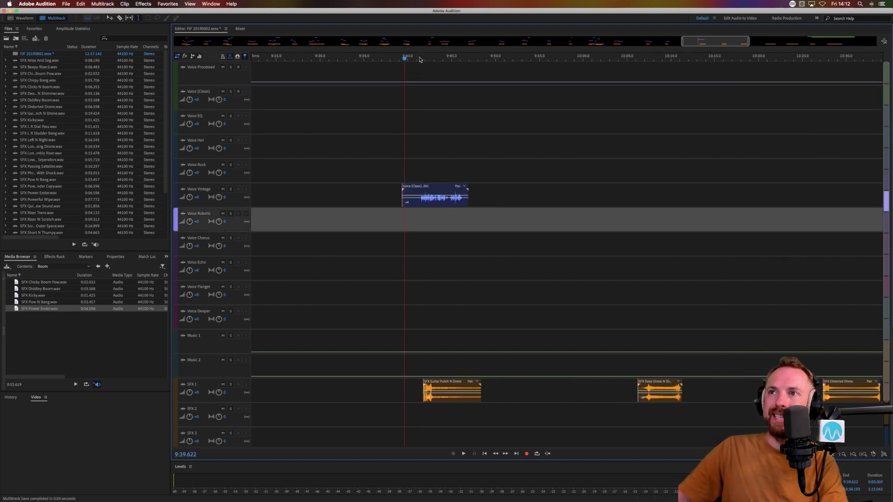
Step: Move the Voice Vintage clip to start at about 9:40.3 and play from about 9:41.9 over SFX Guitar Punch N Drone
scroll(449, 57, down, 6)
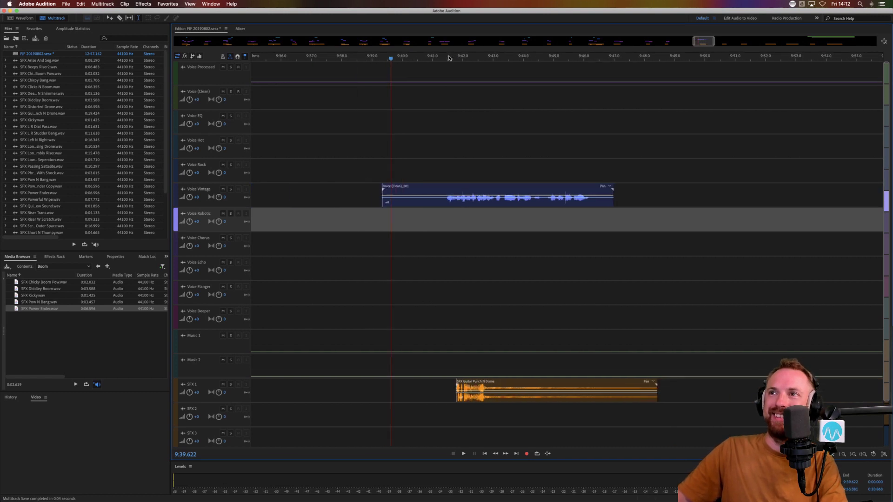
drag(470, 203, 499, 203)
click(461, 242)
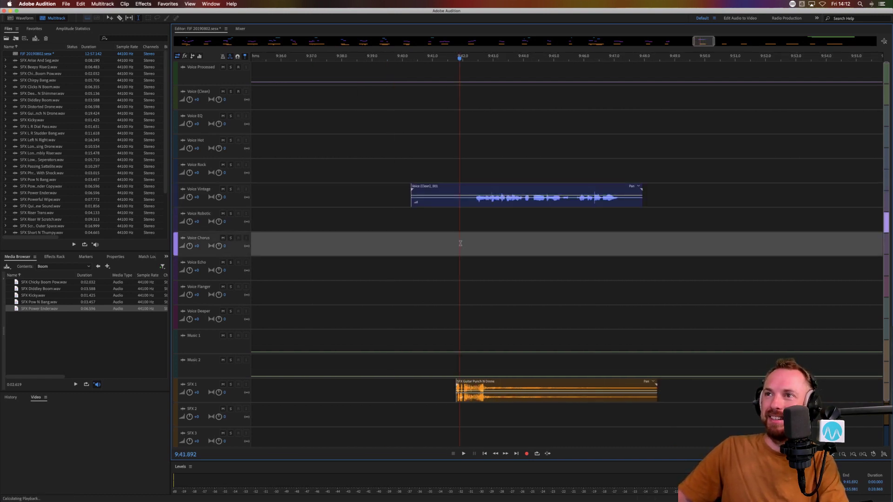
key(space)
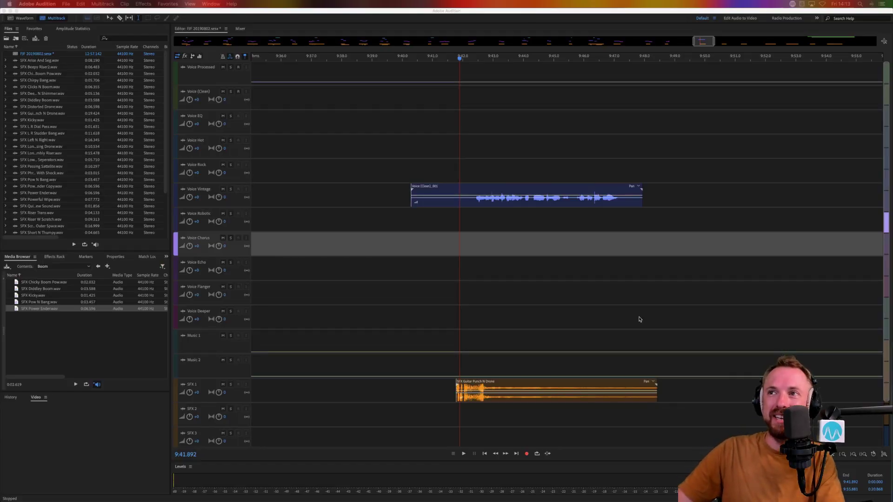
Step: Delete the Voice Vintage clip's lead-in before about 9:42.4 and nudge the clip slightly later
click(469, 201)
drag(474, 201, 342, 207)
key(Delete)
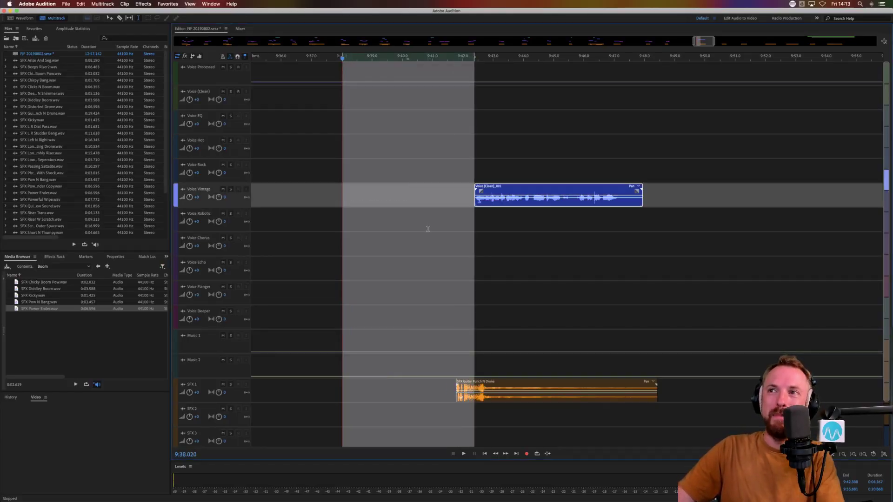
click(429, 225)
click(465, 214)
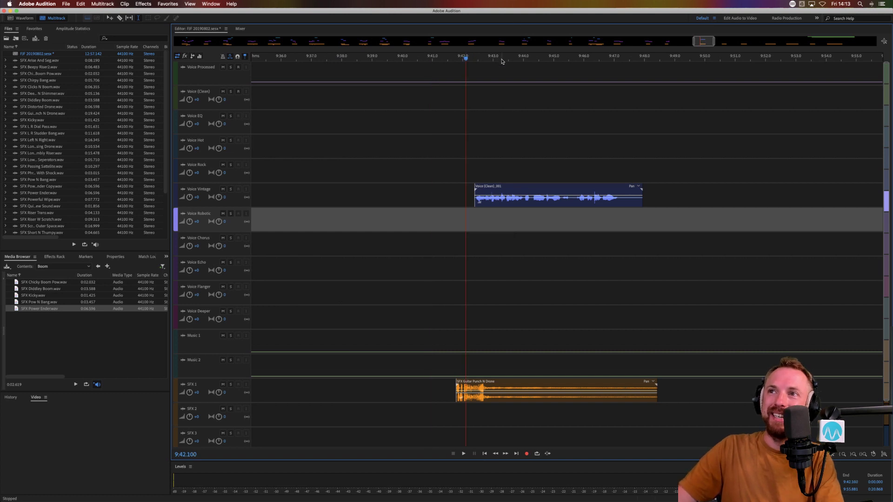
scroll(501, 61, up, 4)
drag(426, 201, 430, 201)
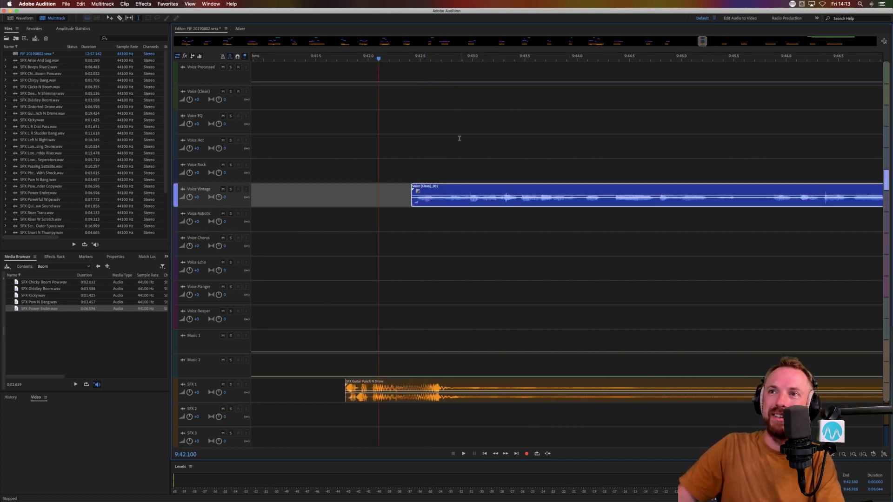
click(333, 206)
scroll(486, 59, down, 4)
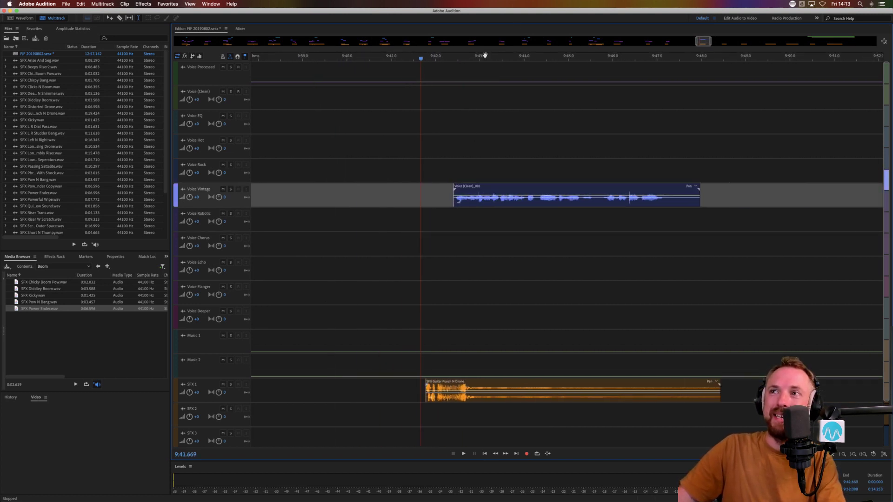
Step: Split the Voice Vintage clip at about 9:44.2, move its second part onto Voice Robotic and play the transition
click(535, 205)
key(super+k)
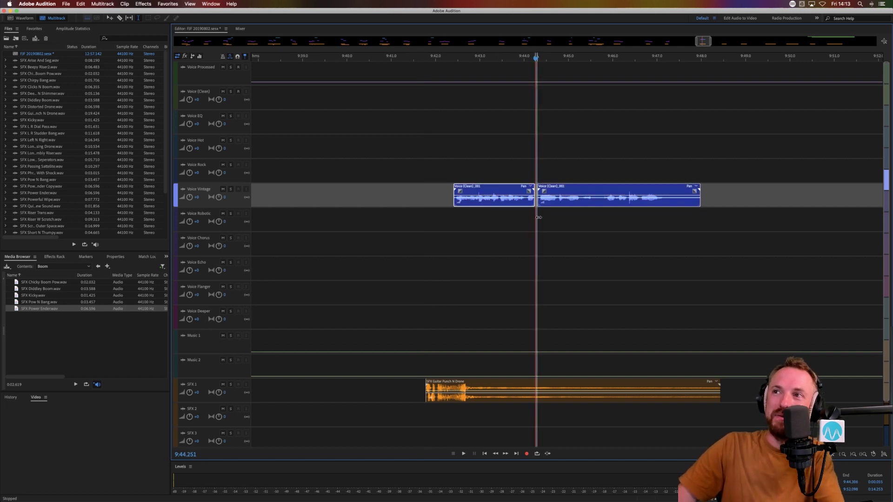
drag(538, 205, 536, 229)
click(523, 222)
key(space)
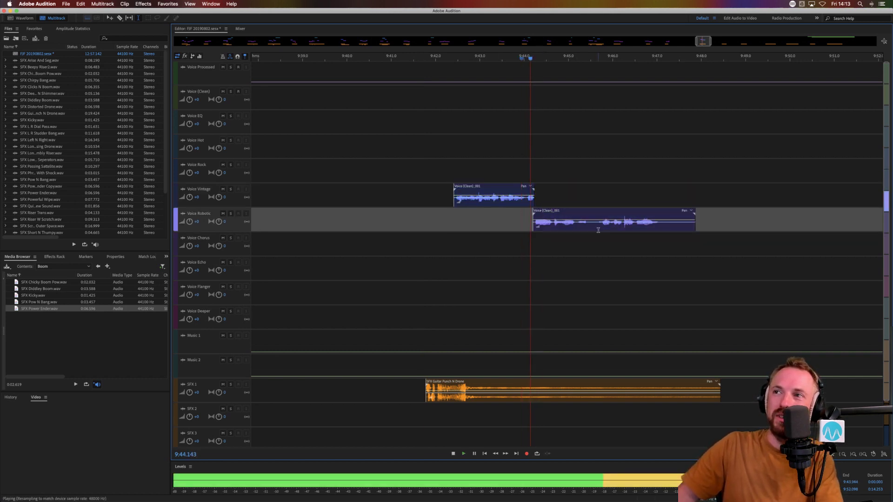
key(space)
Step: Move the Voice Robotic clip to Voice Chorus, with its portion after about 9:45.5 split off onto Voice Echo, and play from about 9:41.5
drag(591, 232, 599, 272)
click(593, 248)
key(super+k)
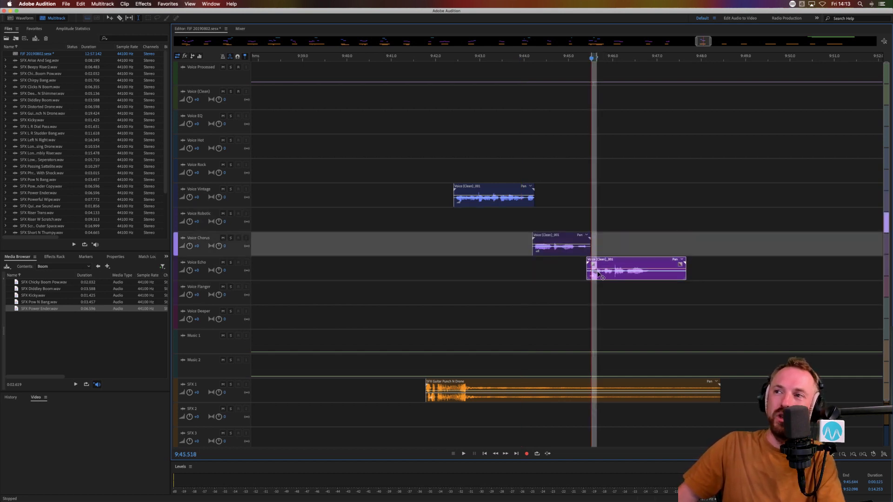
click(413, 259)
key(space)
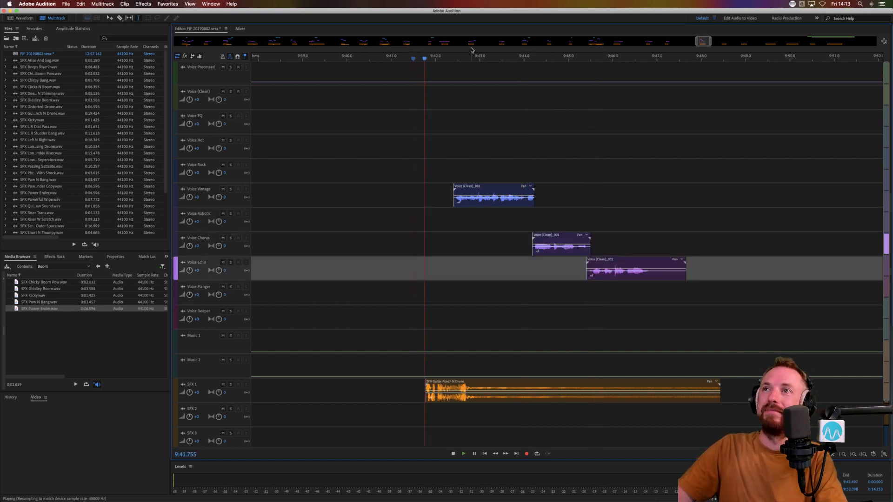
Step: Move the first phrase of the remaining Voice Processed take onto Voice Flanger, starting at about 10:26.4 near SFX Distorted Drone
scroll(460, 55, down, 6)
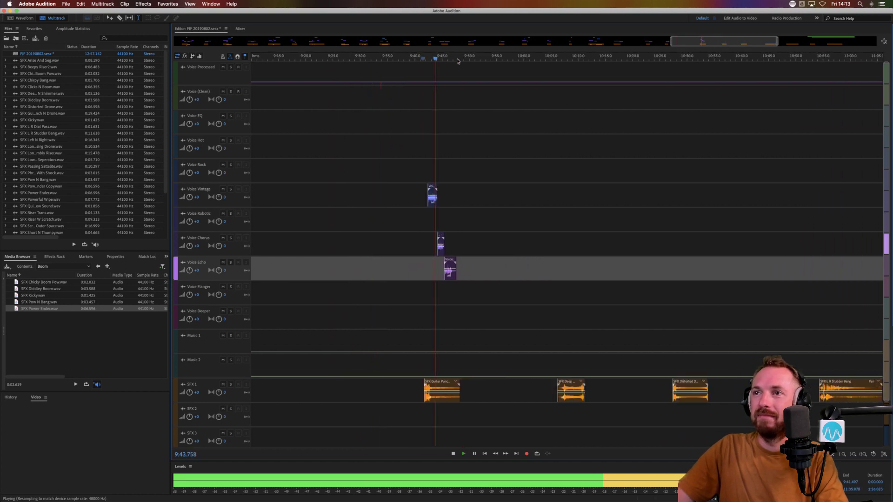
scroll(458, 61, down, 3)
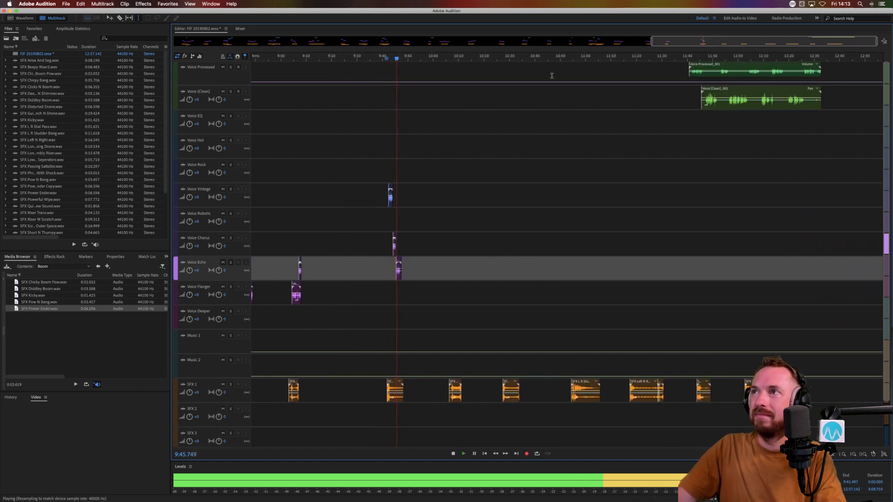
drag(704, 70, 508, 293)
key(Delete)
click(675, 90)
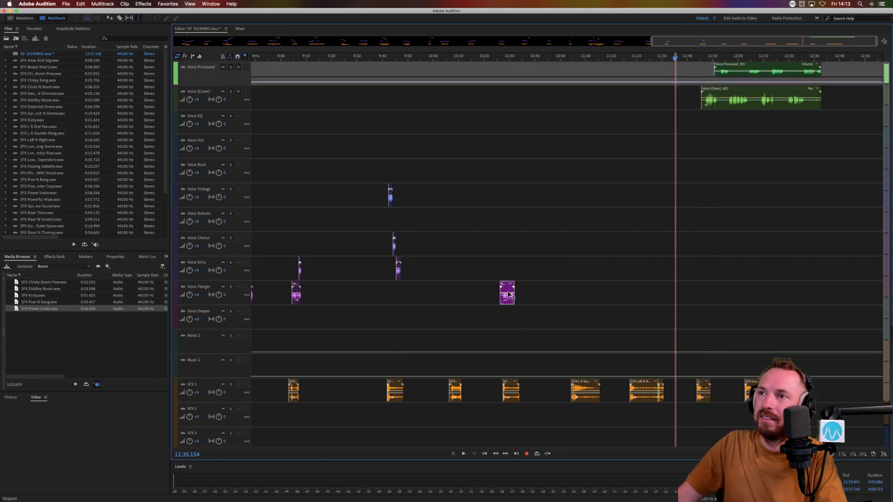
click(499, 314)
Step: Delete the new Voice Flanger clip's lead-in before about 10:27.5 and move the clip to start at about 10:27.7
scroll(510, 56, up, 5)
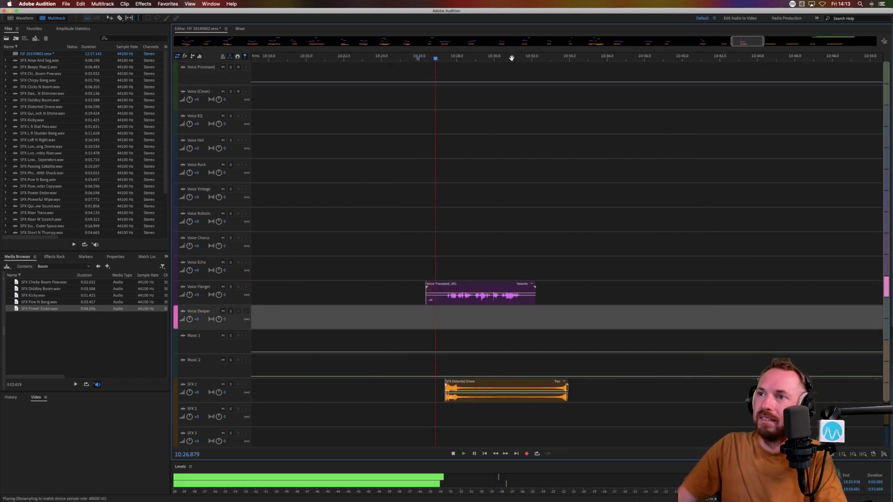
key(space)
drag(447, 299, 410, 303)
key(Delete)
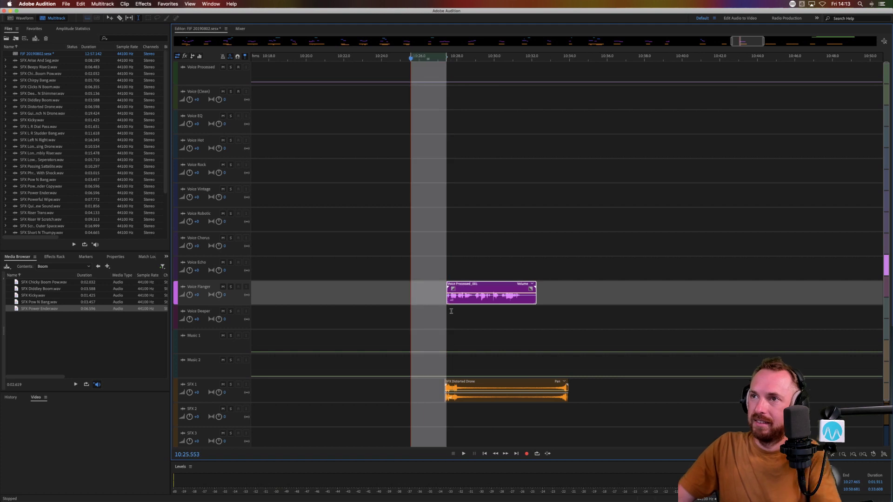
click(451, 312)
drag(473, 302, 477, 302)
click(447, 320)
key(space)
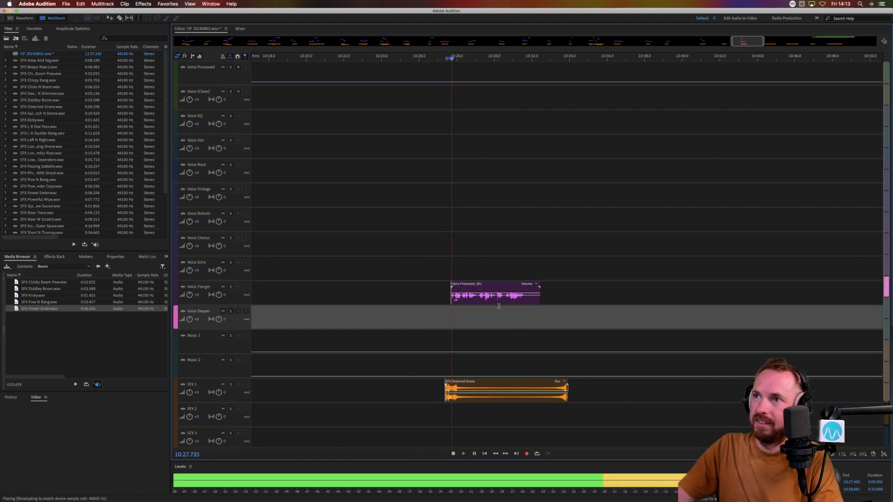
Step: Copy the end of the Voice Flanger clip from about 10:30.5 onto Voice Echo, starting at about 10:30.6, and play it
drag(478, 302, 513, 302)
click(506, 301)
key(space)
key(space)
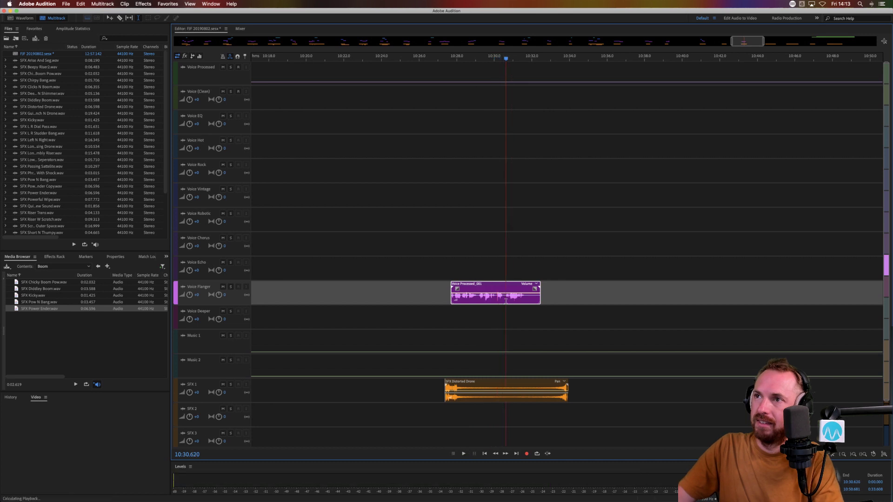
drag(503, 301, 548, 301)
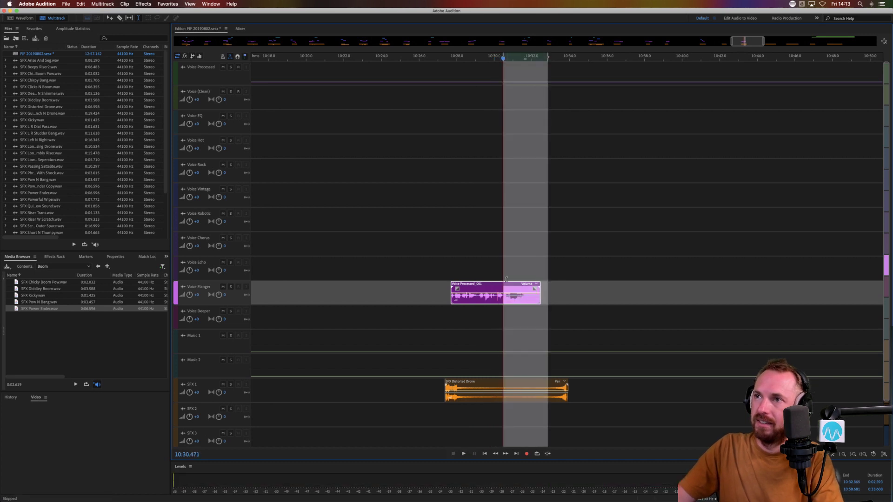
drag(506, 279, 508, 266)
key(space)
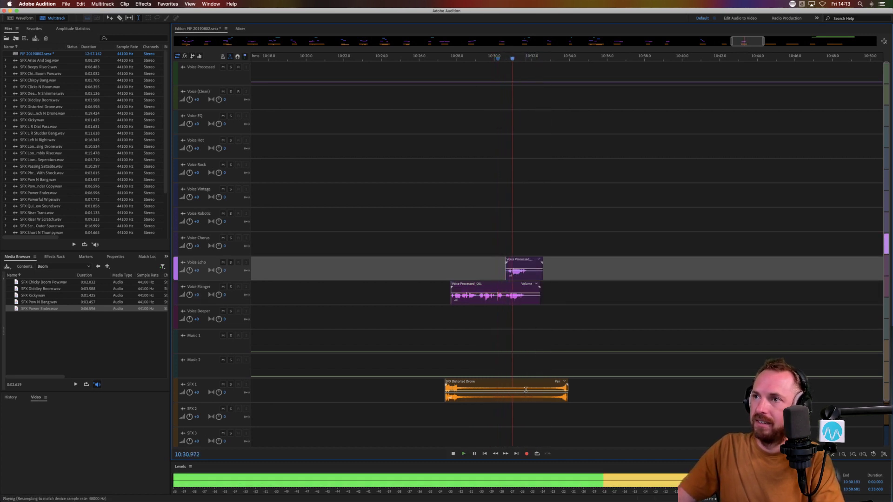
key(space)
Step: Split SFX Distorted Drone near 10:31.6 and overlap its ending earlier with a crossfade so the drone finishes at about 10:31.9
click(534, 387)
key(super+k)
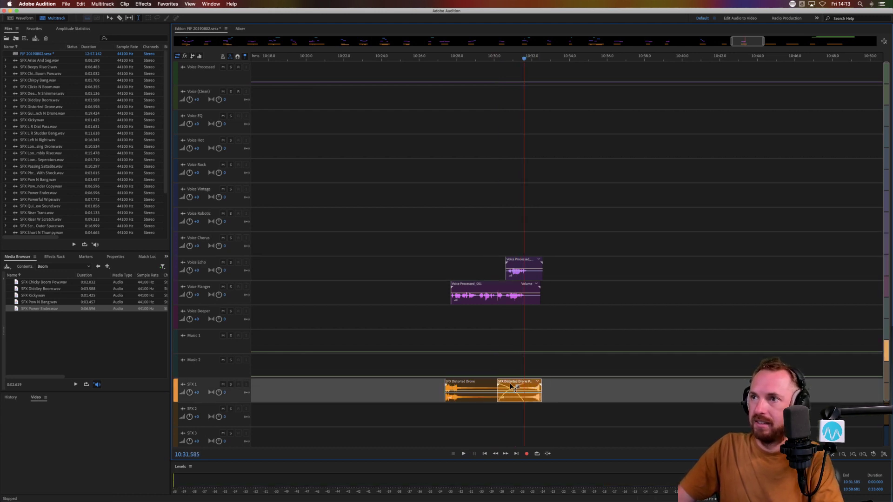
click(503, 372)
key(space)
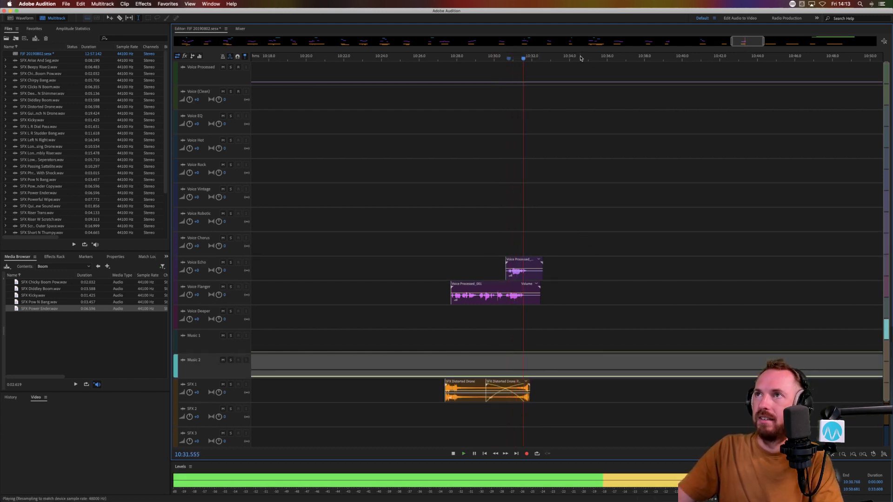
scroll(579, 58, down, 8)
key(space)
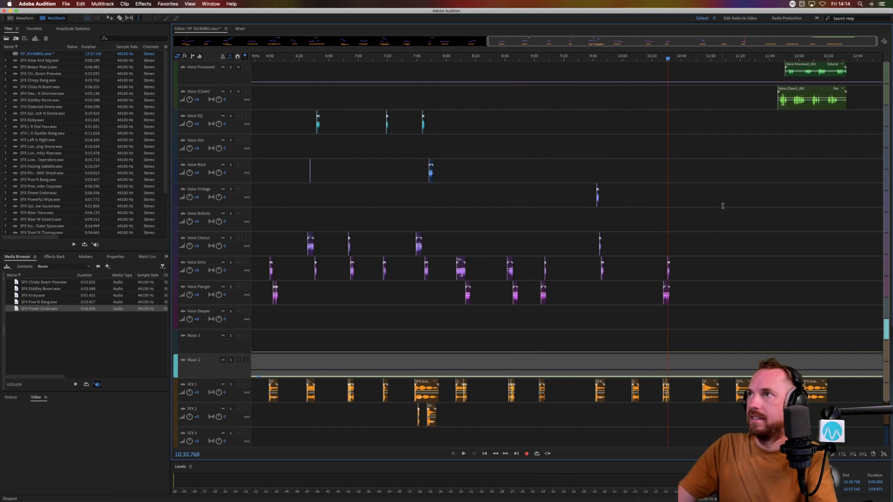
Step: Split the first phrase off the remaining Voice (Clean) take and place it on Voice Chorus at about 10:53.7
click(721, 199)
click(790, 106)
key(super+k)
click(787, 115)
drag(782, 89, 706, 236)
click(690, 275)
key(space)
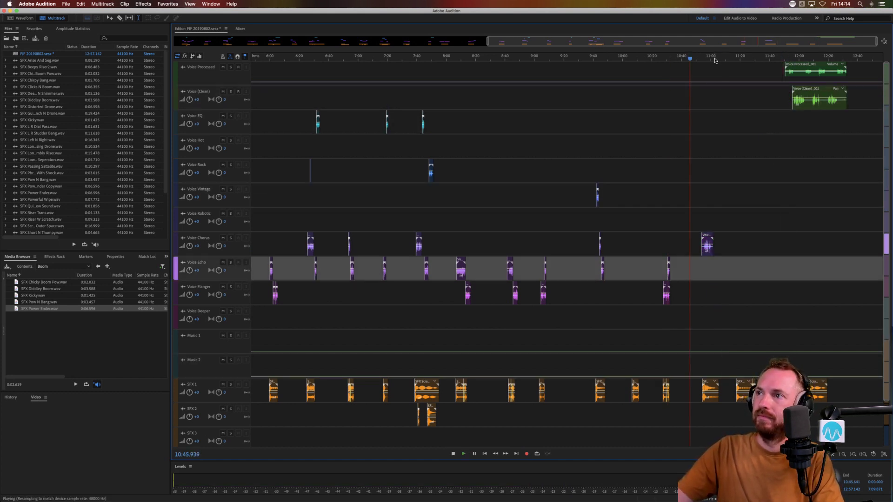
scroll(715, 61, up, 5)
click(662, 284)
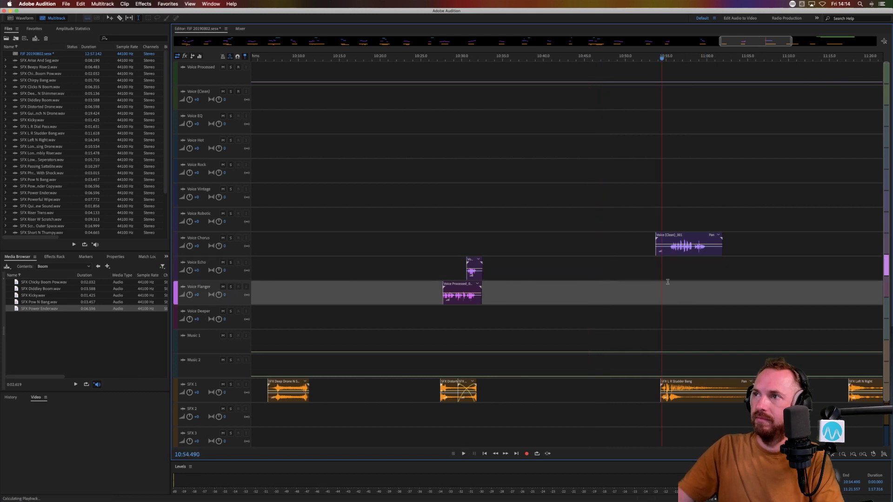
Step: Delete the last Voice Chorus clip's lead-in before about 10:55.3 and its tail after about 11:00.3
drag(670, 252, 631, 253)
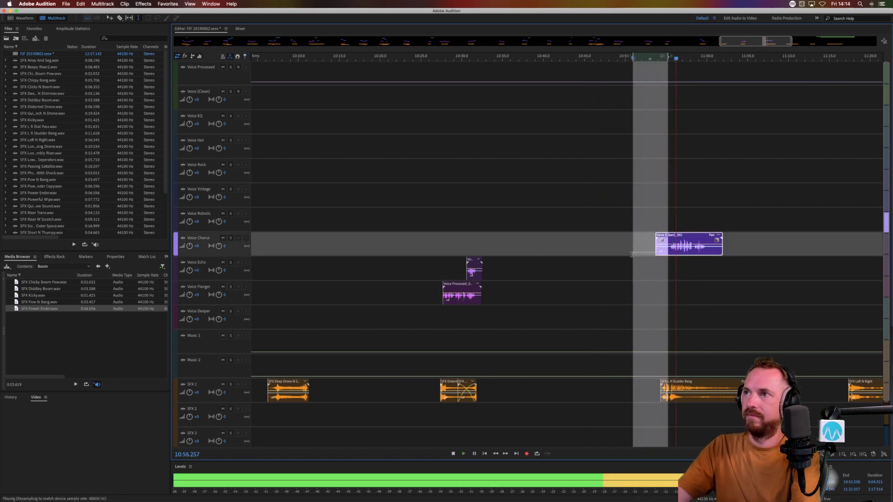
key(Delete)
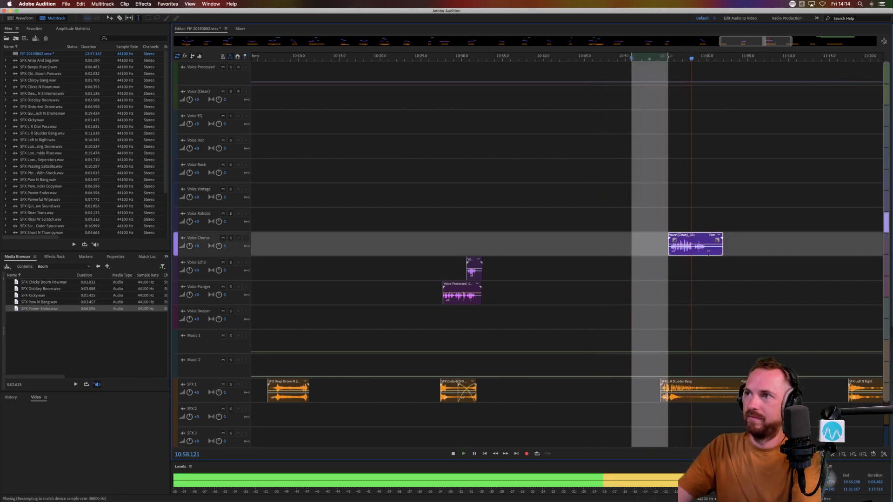
drag(709, 255, 728, 255)
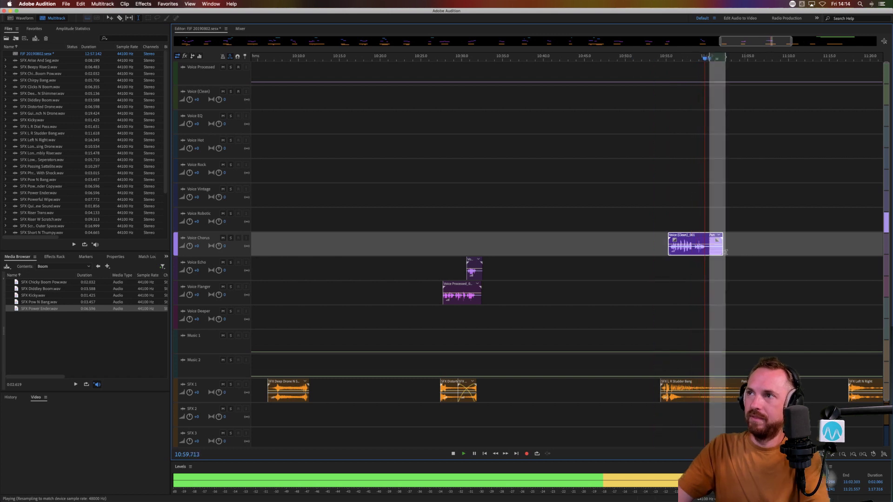
key(Delete)
key(space)
Step: Split the last Voice Chorus clip at about 10:58.4, move its second part to Voice EQ and play from about 10:54.6
click(695, 253)
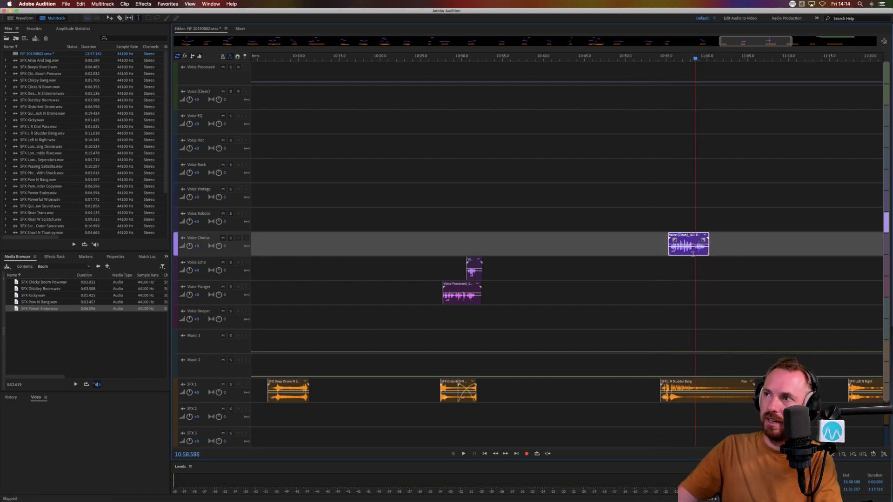
click(693, 254)
key(super+k)
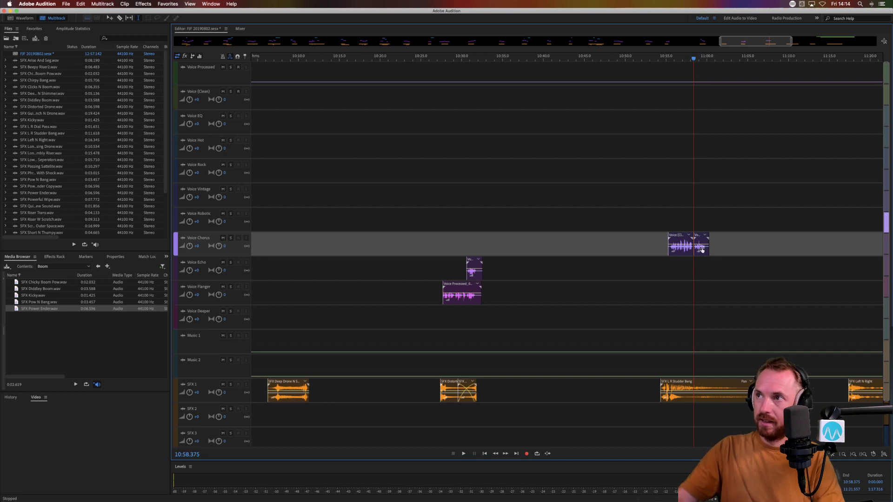
click(704, 246)
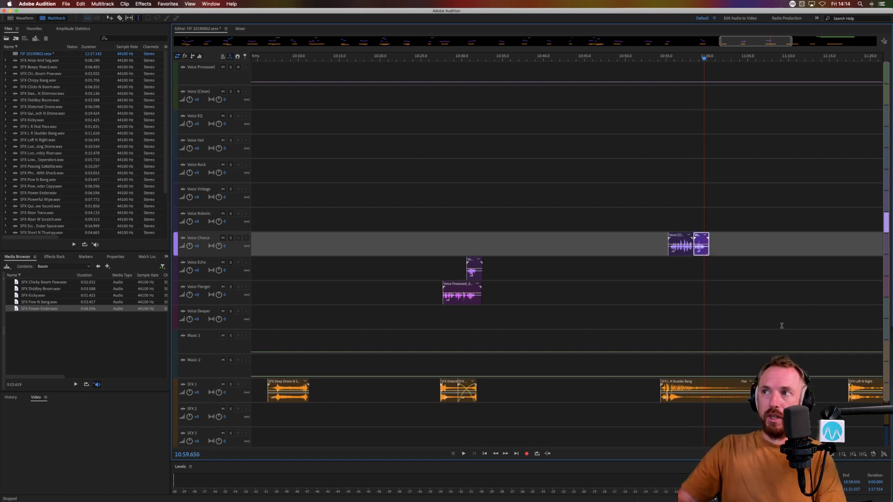
key(alt+Up)
key(alt+Up)
key(alt+Up)
key(alt+Up)
key(alt+Up)
click(662, 187)
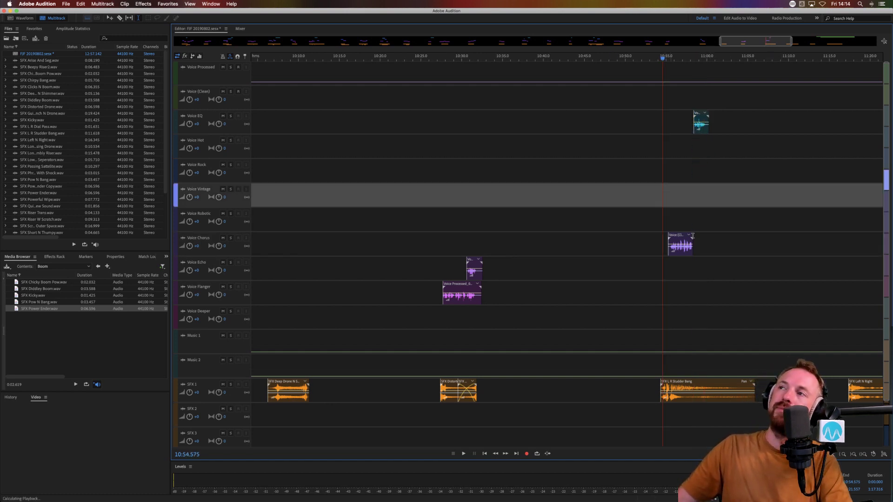
Step: Split the first phrase off the remaining Voice Processed take and place it on Voice Flanger at about 11:43.7
key(space)
scroll(756, 57, down, 10)
scroll(756, 57, down, 2)
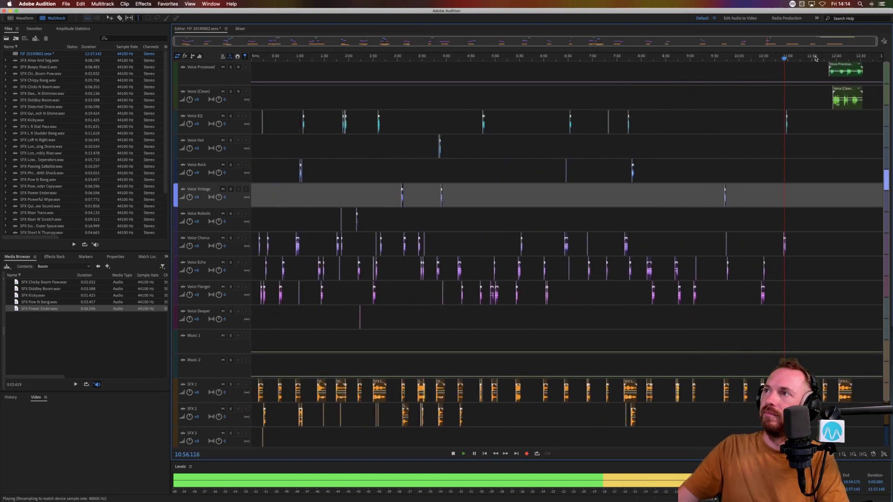
scroll(839, 57, up, 8)
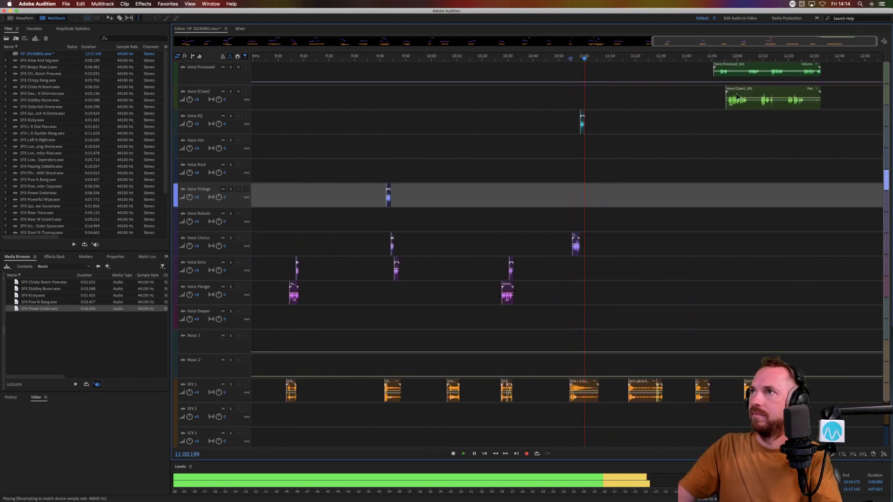
key(space)
drag(728, 75, 711, 302)
key(Delete)
click(696, 93)
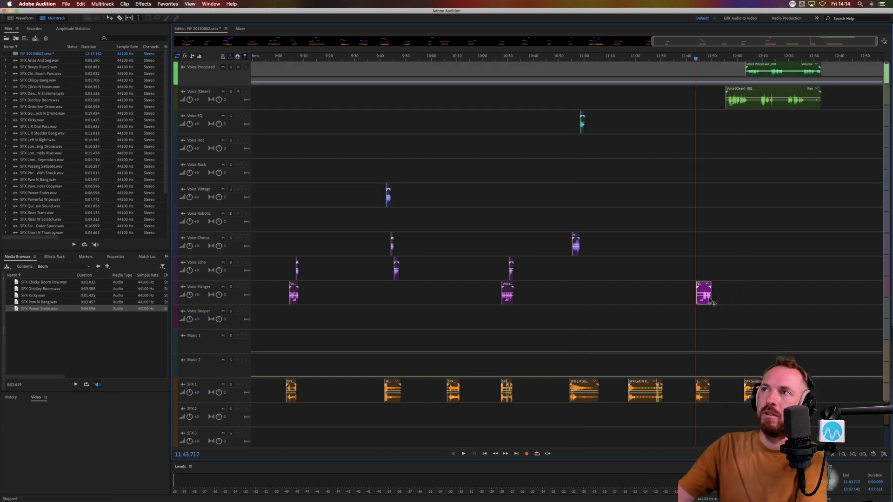
Step: Split the first phrase off the remaining Voice (Clean) take, place it on Voice Chorus at about 11:15.3 and play it
drag(756, 97, 636, 241)
key(Delete)
click(626, 241)
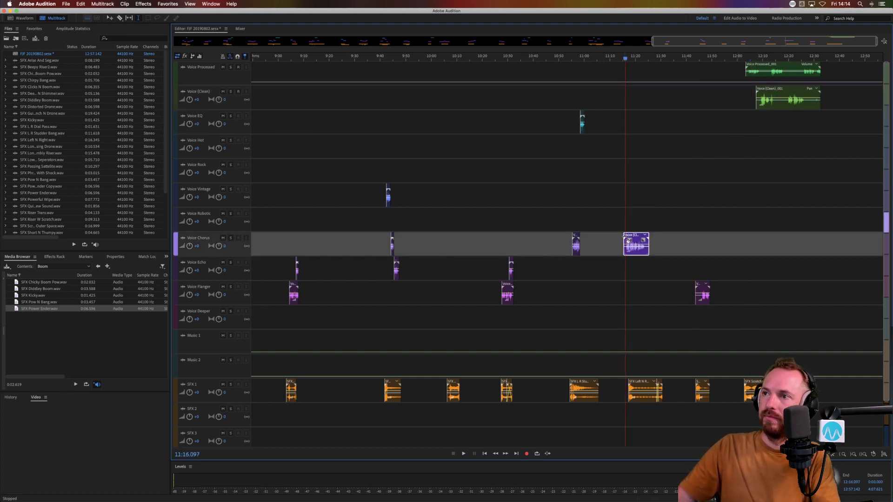
click(622, 218)
key(space)
scroll(639, 56, up, 5)
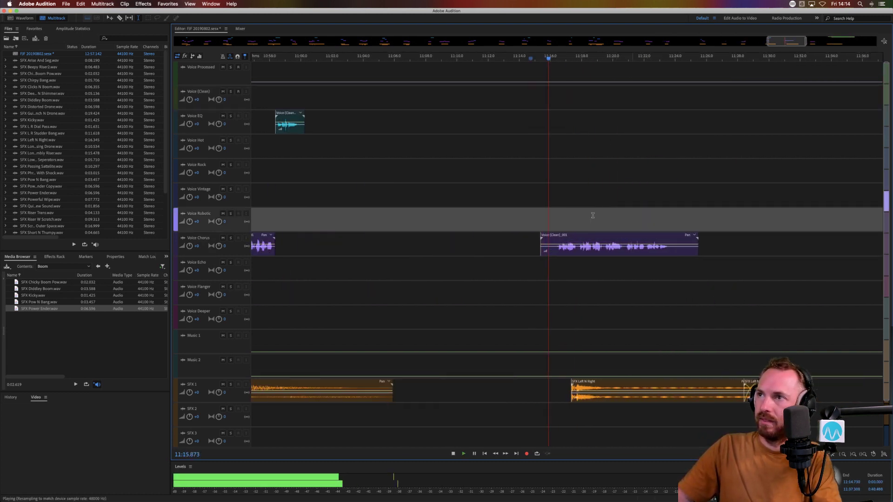
key(space)
Step: Shift the new Voice Chorus clip to start at about 11:16.9 and play from about 11:17.4
drag(587, 249, 614, 247)
click(572, 272)
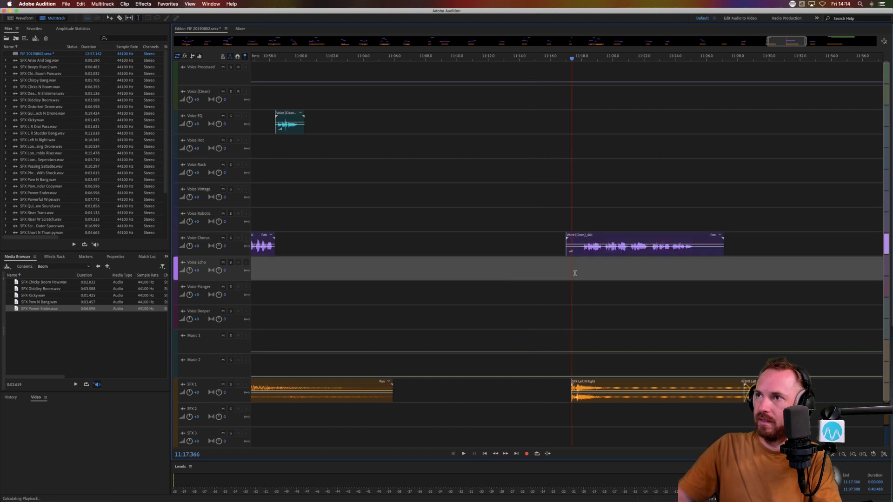
key(space)
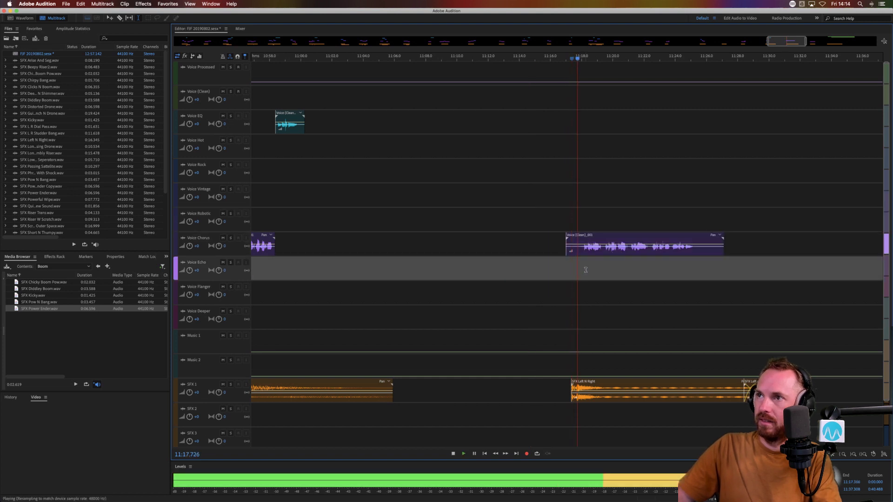
key(space)
Step: Split the last Voice Chorus clip at about 11:19.4, move its second part to Voice Echo and play the transition
click(603, 253)
key(super+k)
drag(617, 237, 624, 259)
key(space)
key(space)
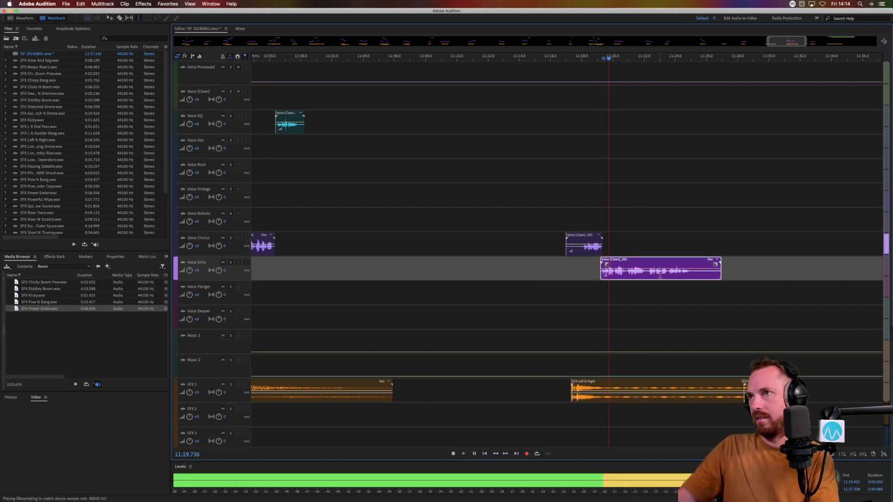
key(space)
Step: Split the last Voice Echo clip at about 11:21.0 and 11:22.2, and move the middle part to Voice Chorus
click(628, 277)
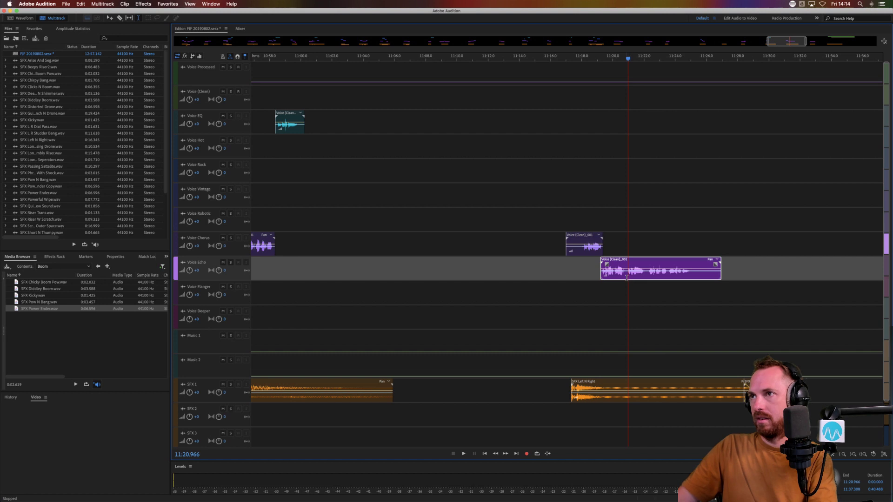
click(627, 277)
key(super+k)
click(648, 277)
key(super+k)
drag(636, 270, 636, 246)
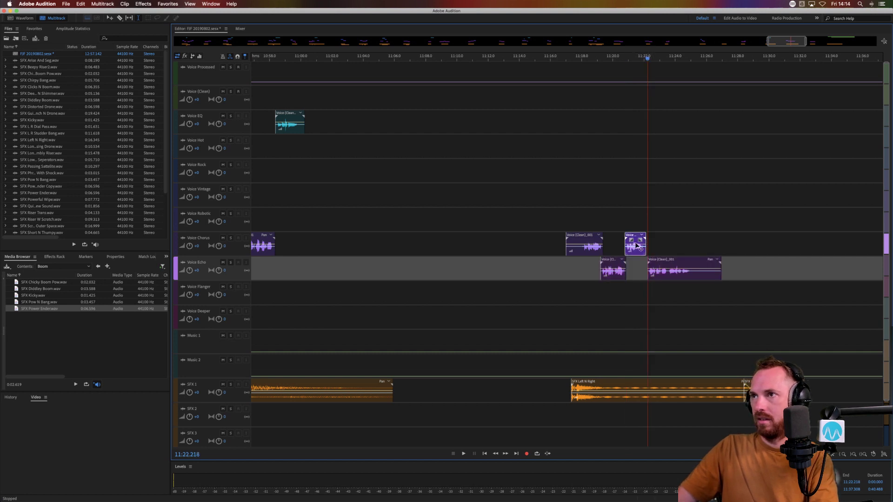
Step: Time-stretch the new Voice Chorus clip to end at about 11:22.7 and play from about 11:20.4
click(646, 236)
click(618, 247)
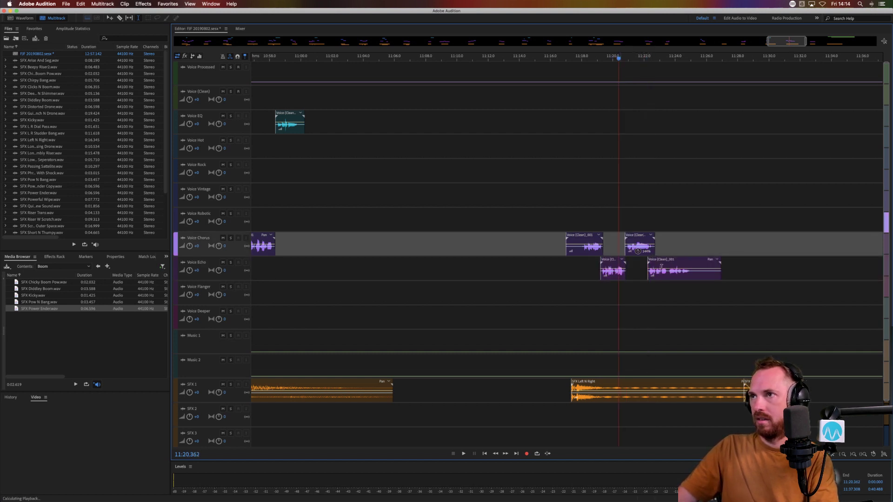
key(space)
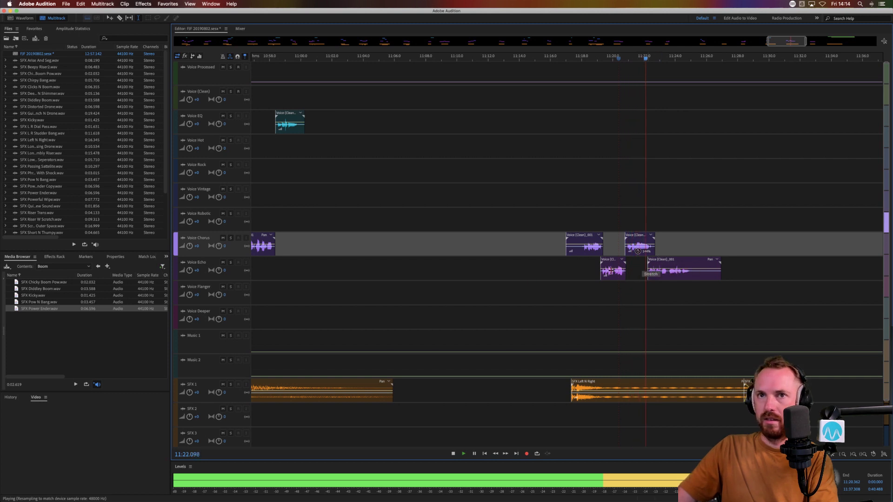
key(space)
Step: Add SFX L R Stop from the Glitch sound effects folder to SFX 2 at about 11:21.0 and play from about 11:20.3
click(97, 266)
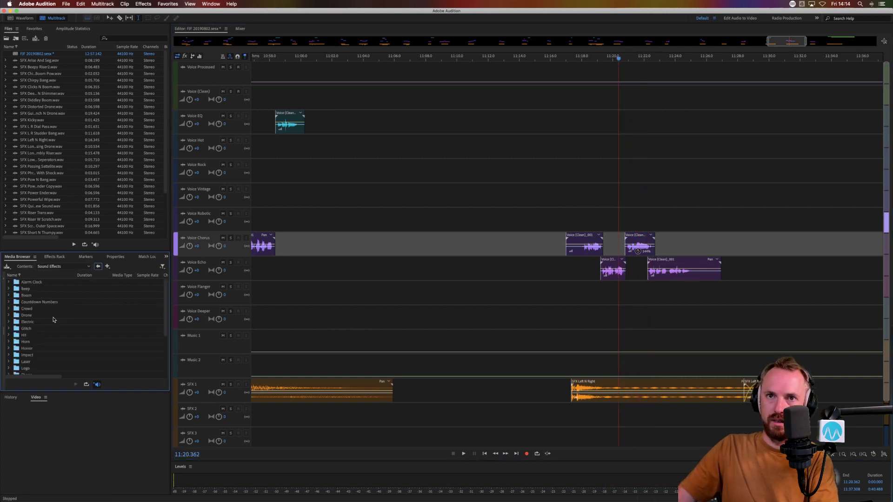
double_click(34, 327)
drag(35, 316, 630, 408)
click(607, 419)
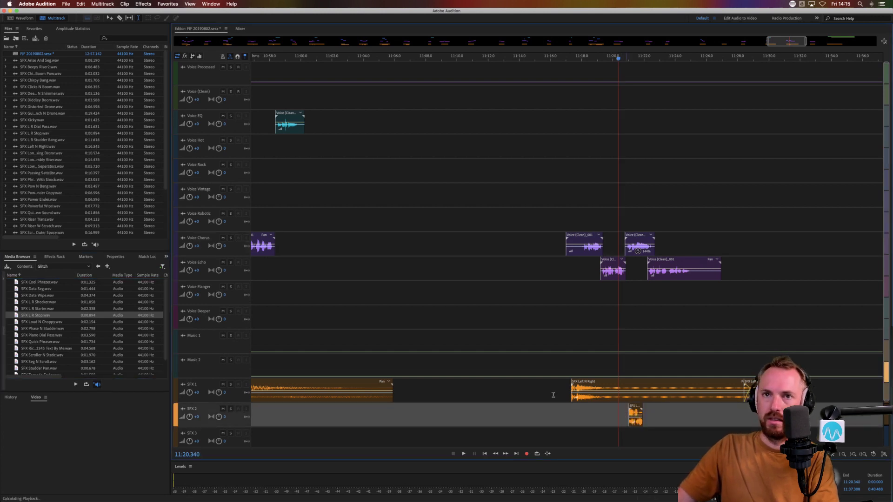
key(space)
key(space)
Step: Add the "12345 Text By Me" glitch effect to SFX 2 directly after SFX L R Stop and play the section
drag(28, 348, 644, 415)
click(623, 410)
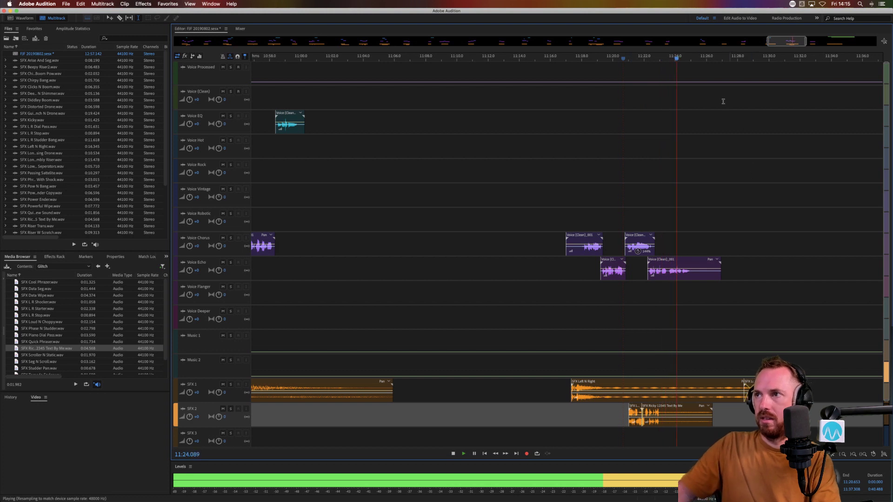
key(space)
Step: Delete the tail of SFX Left N Right after about 11:27.3 and fade out its ending
drag(781, 382, 849, 390)
click(728, 388)
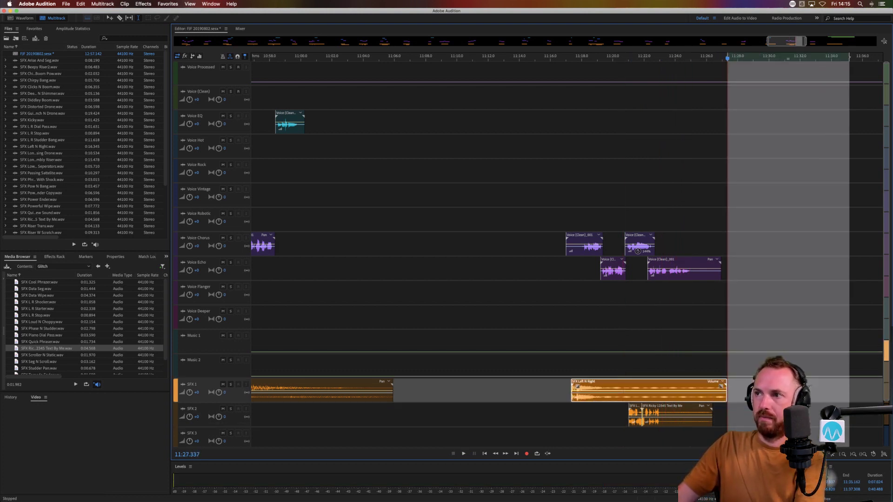
click(690, 298)
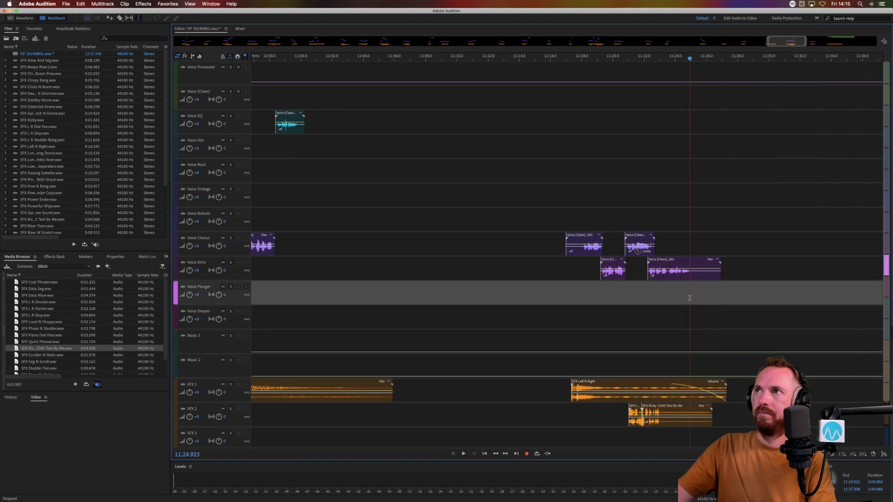
Step: Trim the silent lead-in off the last Voice Flanger clip and align it to start at about 11:43.9 with the SFX 1 effect
scroll(761, 63, down, 10)
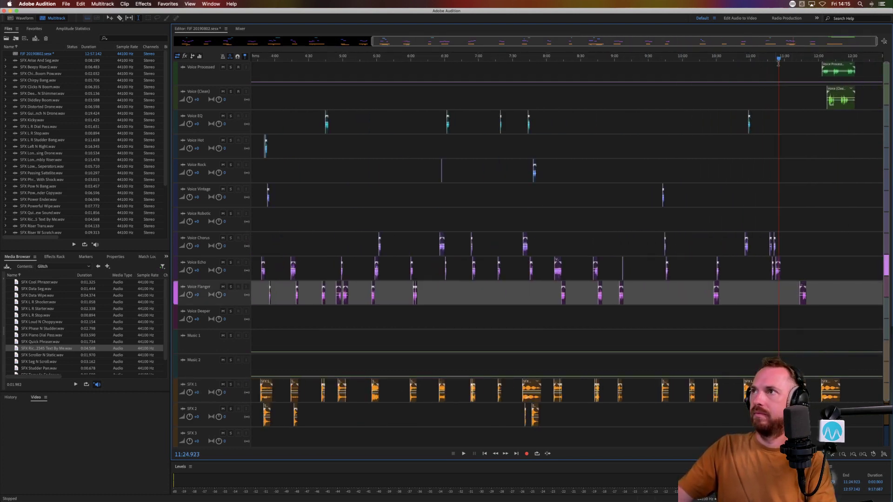
click(804, 73)
scroll(805, 63, up, 10)
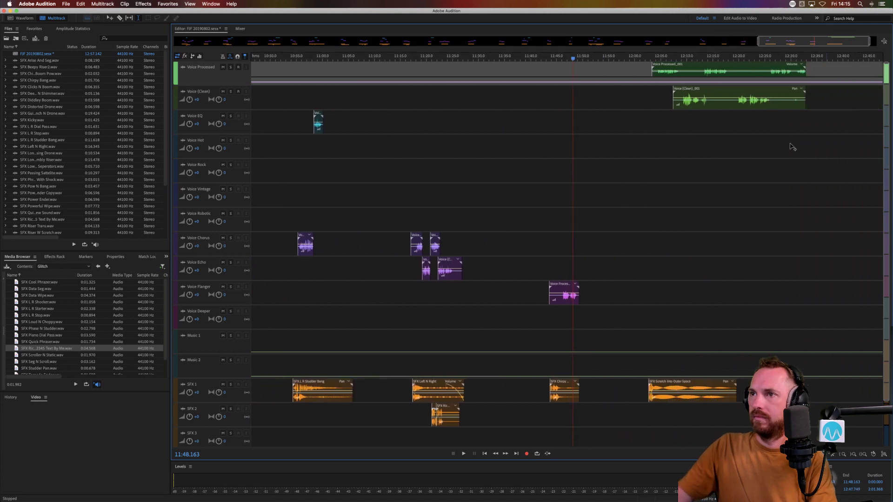
drag(506, 281, 469, 299)
click(495, 327)
key(space)
key(Delete)
click(501, 317)
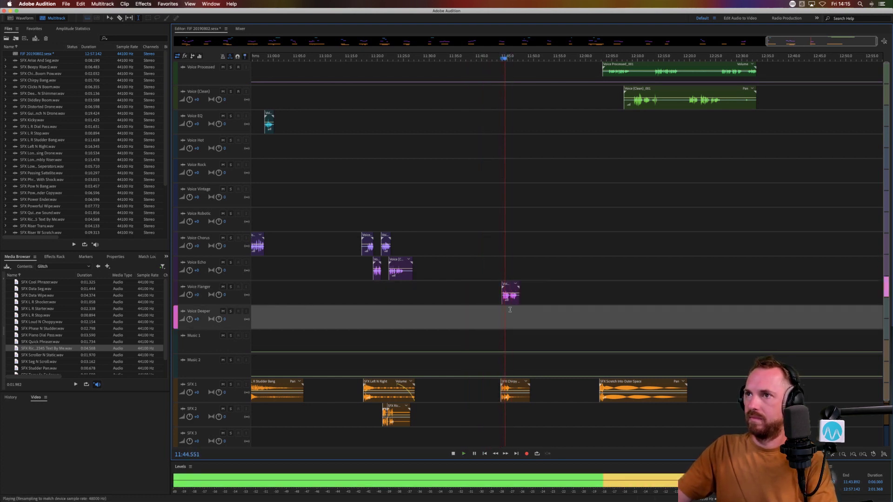
Step: Nudge the last Voice Flanger clip later to start at about 11:44.5 and play it
key(space)
click(511, 298)
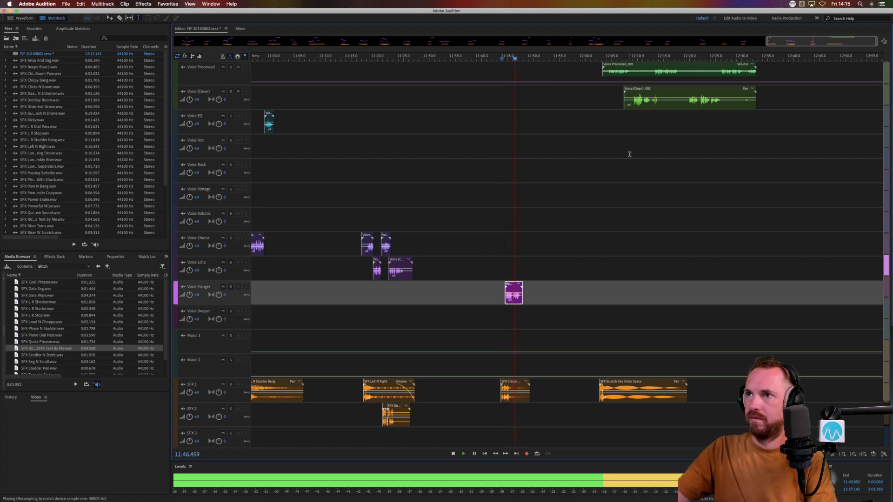
key(space)
Step: Delete the silent gaps in the remaining Voice Processed and Voice (Clean) takes to leave separate phrase clips
drag(632, 71, 796, 103)
key(super+z)
click(597, 97)
key(Delete)
key(Delete)
key(Delete)
key(Delete)
Step: Move the remaining Voice Processed and Voice (Clean) clips about 31 seconds later, and place the first Voice Processed phrase on Voice Vintage at about 12:06.6
drag(591, 67, 811, 103)
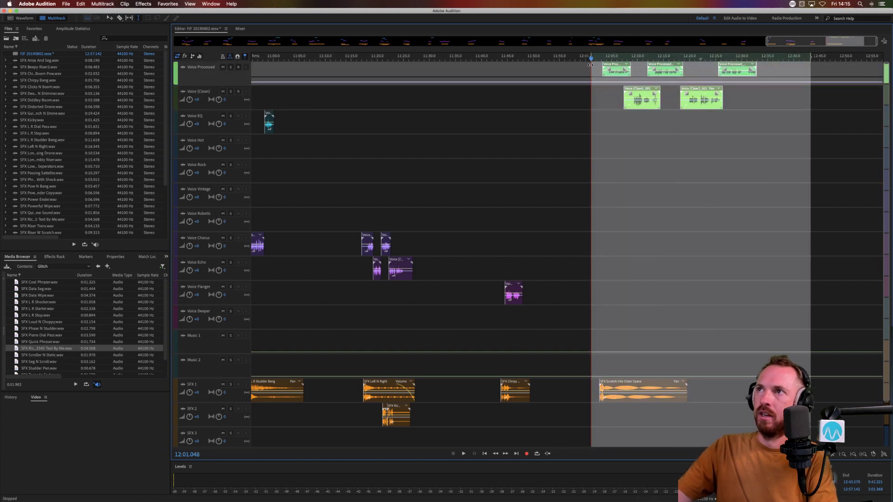
drag(613, 67, 808, 103)
drag(615, 65, 629, 192)
click(753, 96)
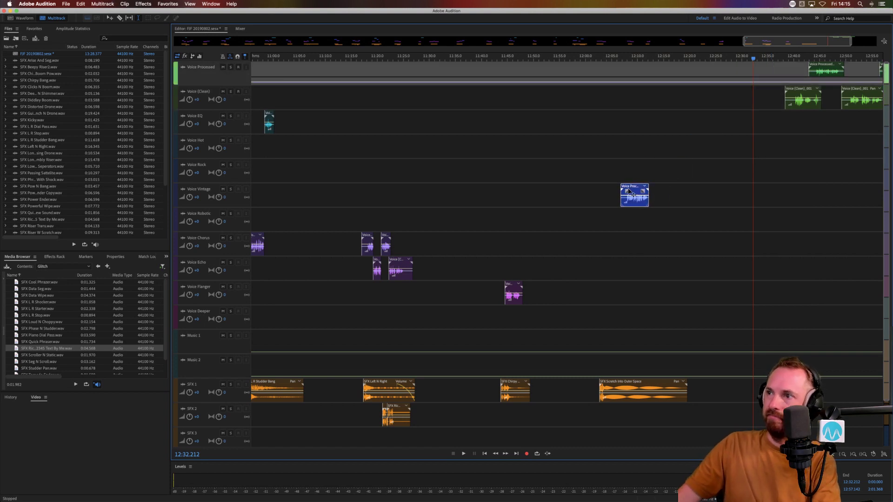
Step: Move the last SFX 1 clip, SFX Scratch Into Outer Space, to about 12:48.7 and add SFX Seg N Scroll on SFX 1 at about 12:05.6
drag(643, 383, 875, 389)
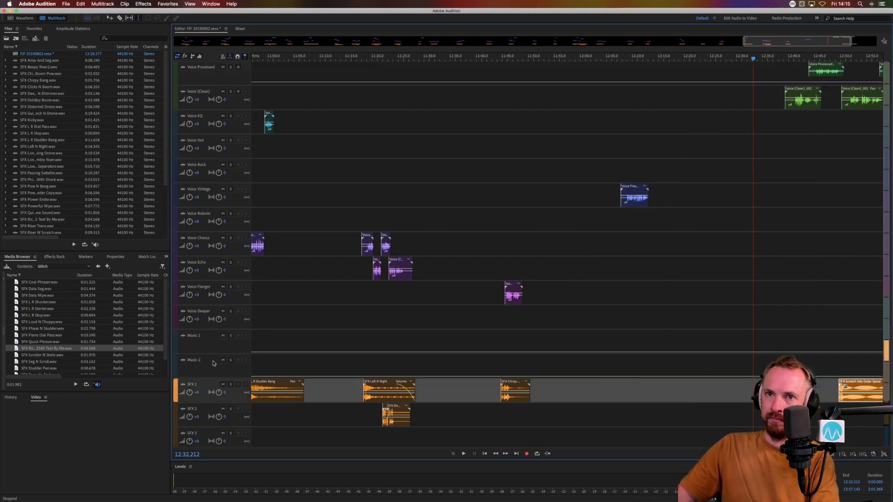
click(61, 362)
drag(694, 407, 614, 390)
scroll(632, 60, up, 5)
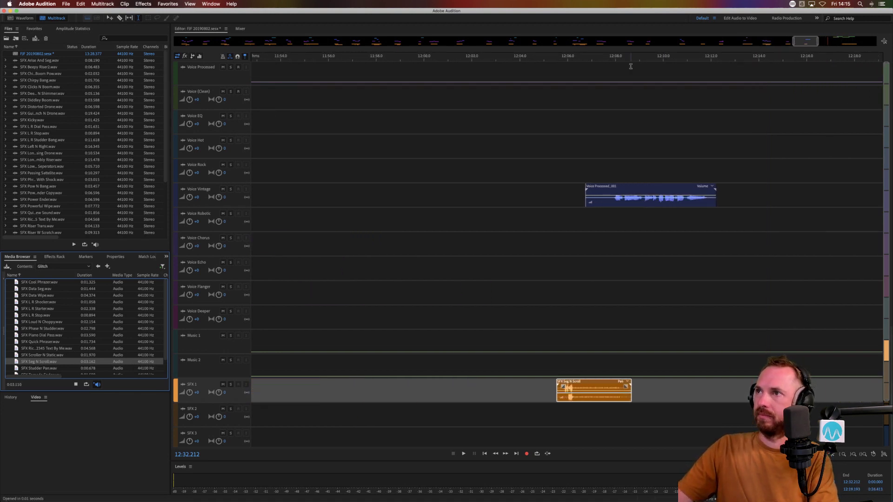
Step: Move the last Voice Vintage clip earlier to start at about 12:04.8 and play from about 12:05.8
drag(615, 182, 570, 182)
click(564, 221)
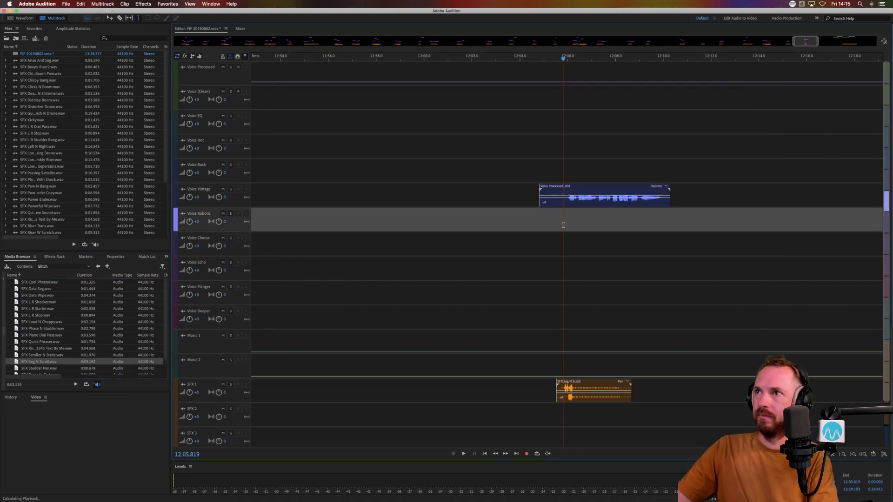
key(space)
key(space)
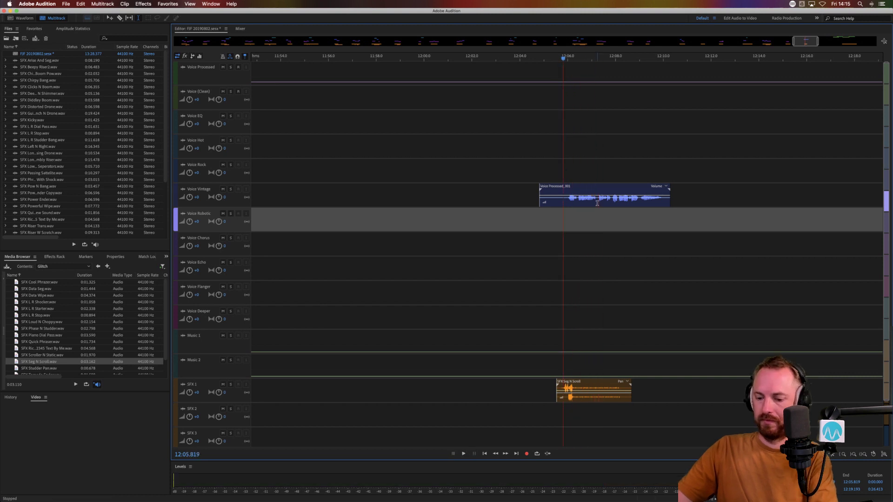
Step: Split the last Voice Vintage clip at about 12:07.2, move its second part to Voice Chorus and play the transition
click(598, 199)
key(super+k)
drag(601, 199, 623, 236)
key(space)
key(space)
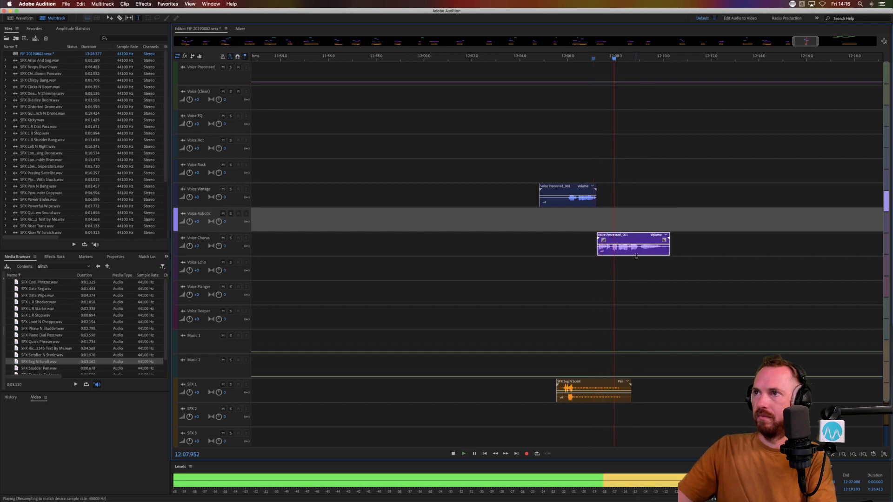
Step: Copy the last Voice Chorus clip's ending from about 12:09.0 onto Voice Deeper, play it and nudge the copy slightly later
drag(639, 254, 679, 253)
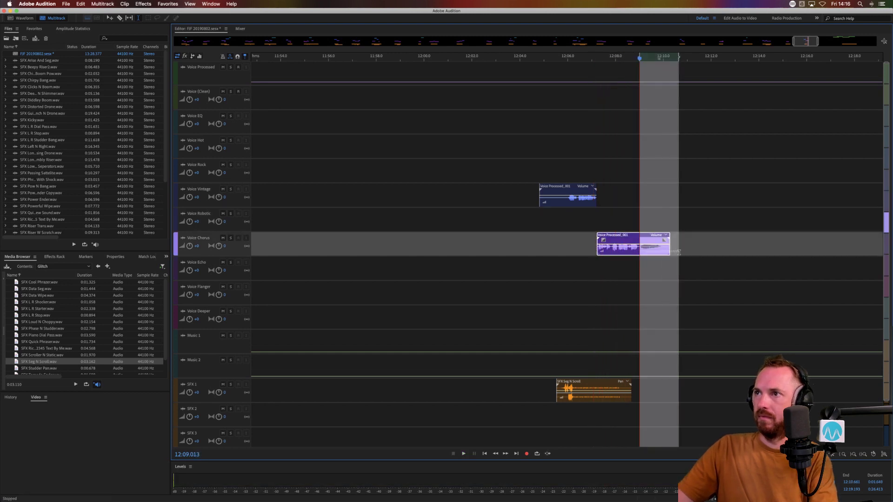
click(640, 269)
click(641, 311)
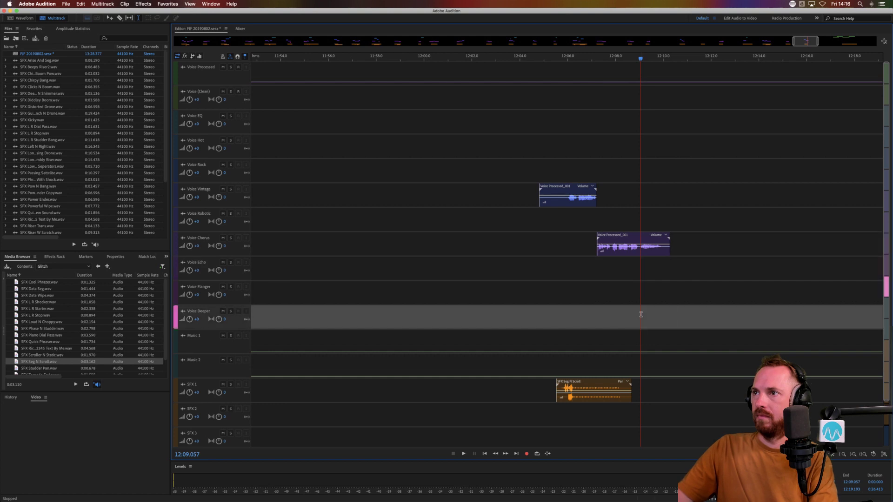
key(cmd+v)
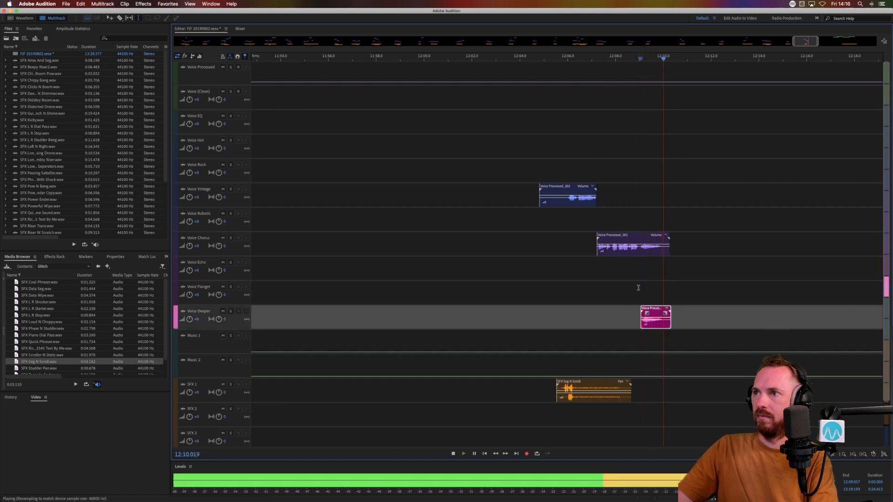
key(space)
drag(651, 307, 653, 303)
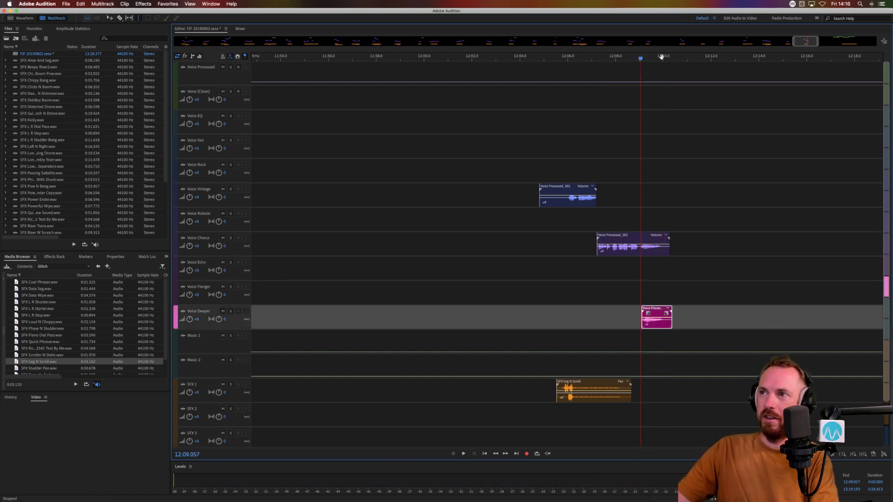
Step: Add SFX Phase N Studder on SFX 1 at about 12:28.6 and move the first remaining Voice (Clean) clip to Voice Flanger above it
scroll(659, 58, down, 10)
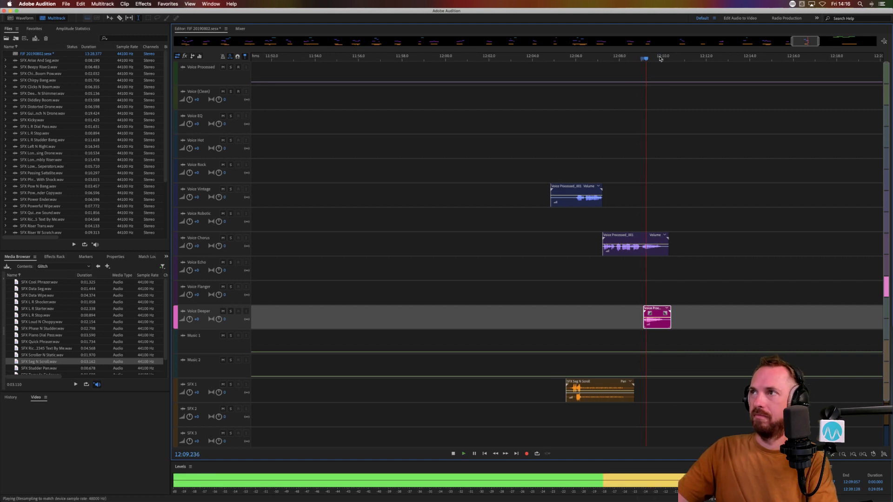
click(679, 219)
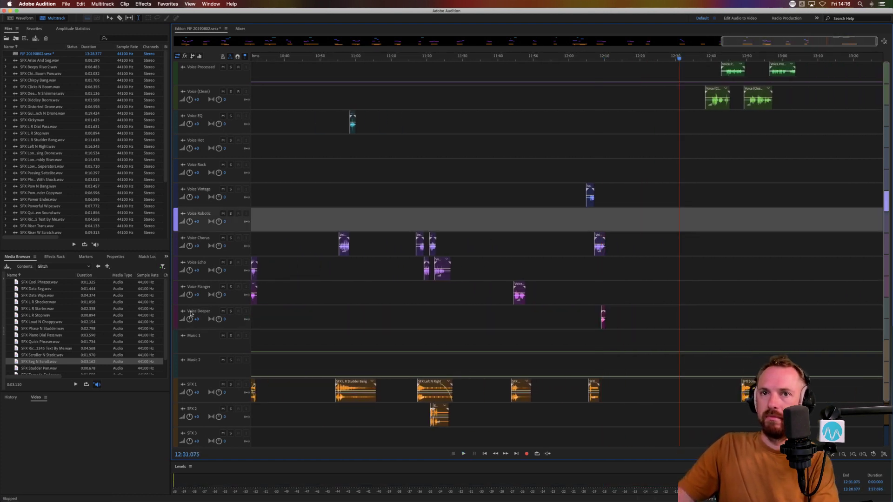
click(53, 328)
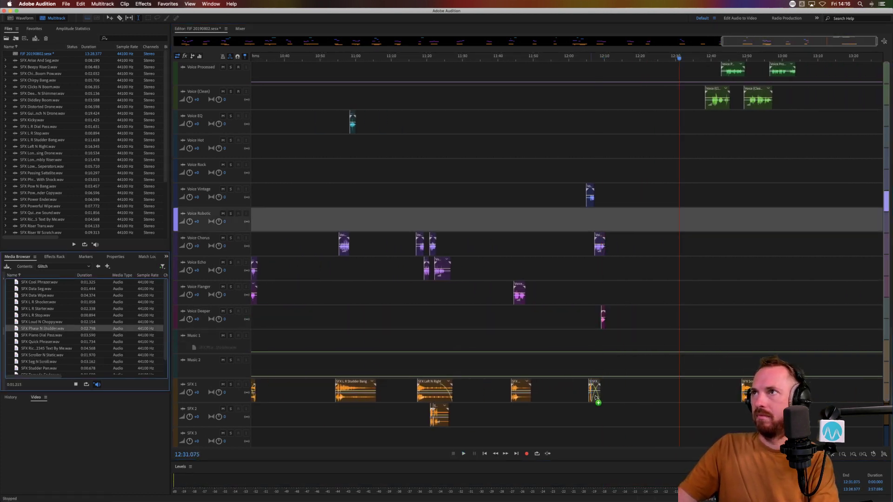
drag(690, 394, 684, 395)
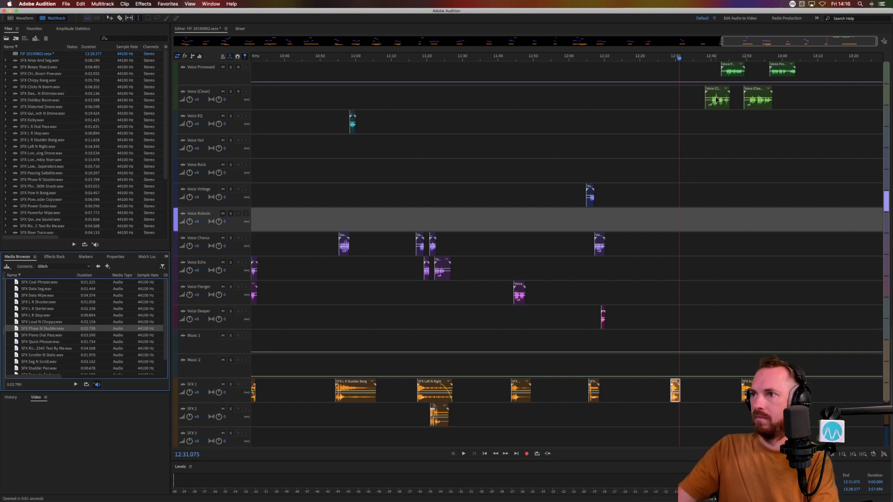
drag(718, 102, 682, 285)
Step: Add SFX Seg N Scroll on SFX 1 at about 12:32.8 and play from about 12:25.8
drag(132, 361, 131, 356)
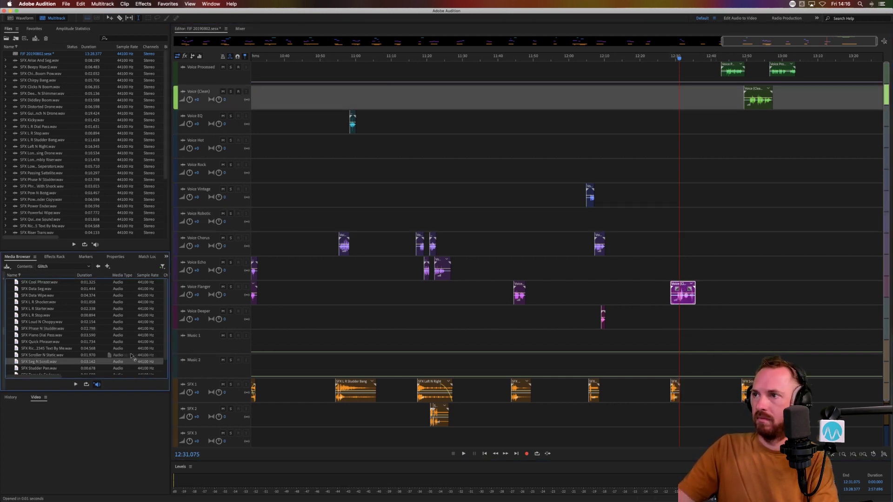
drag(734, 361, 686, 396)
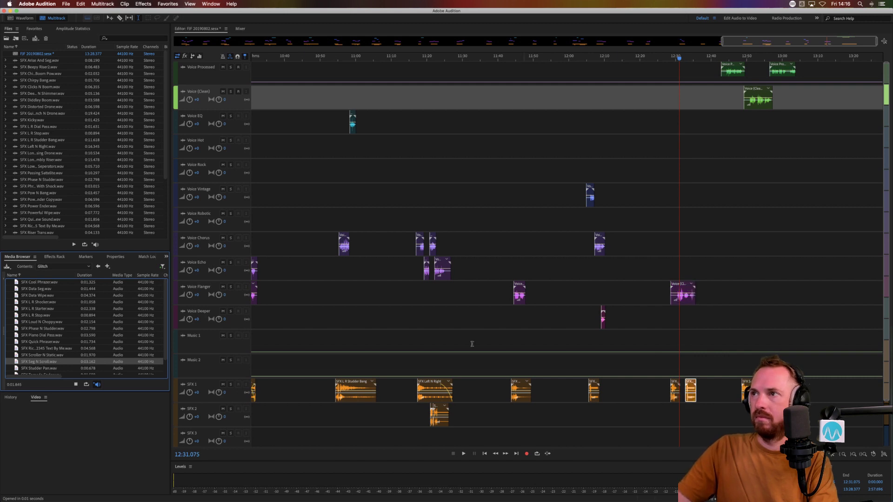
click(660, 227)
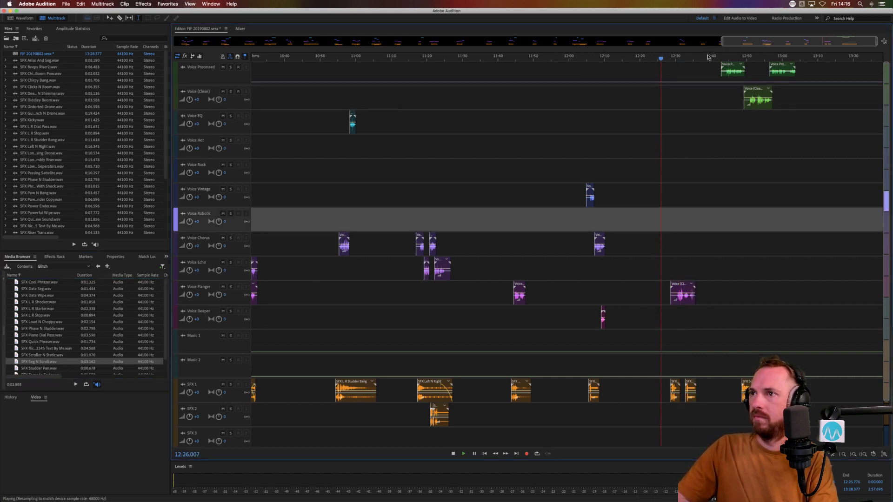
scroll(708, 57, up, 4)
Step: Move SFX Phase N Studder to about 12:30.5 and delete the Voice Flanger clip's opening up to about 12:30.4
drag(590, 386, 630, 351)
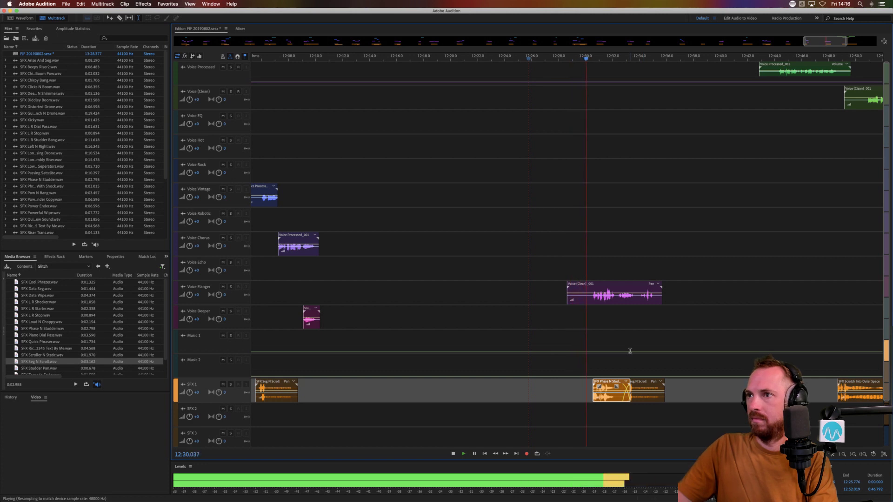
drag(591, 292, 519, 293)
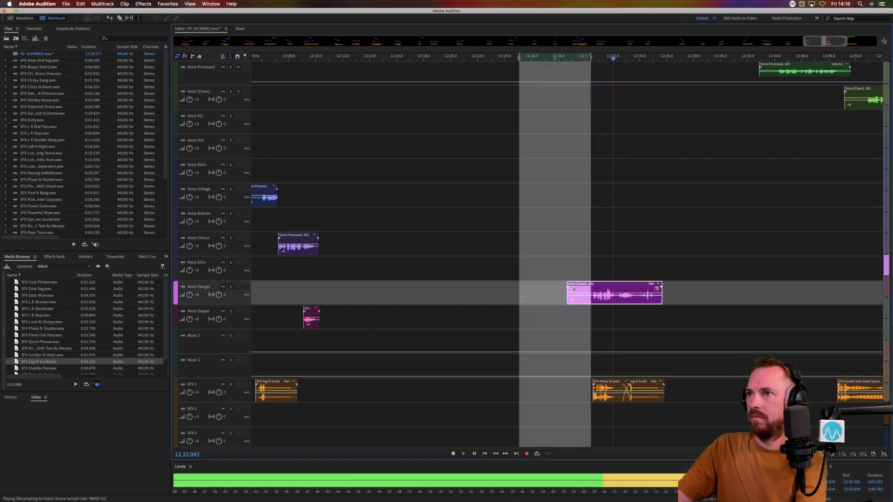
key(Delete)
Step: Split the Voice Flanger clip into three parts, placing the middle on Voice Echo at about 12:31.9 and the last at about 12:33.1
click(617, 298)
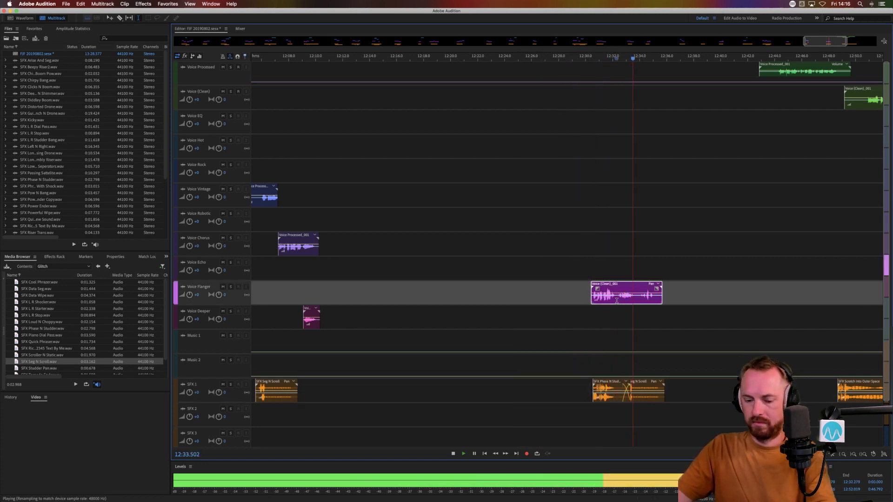
key(space)
key(super+k)
drag(619, 298, 640, 297)
key(Delete)
click(645, 289)
Step: Move the second SFX Seg N Scroll clip to SFX 2 at about 12:31.6 and play from about 12:31.0
click(637, 389)
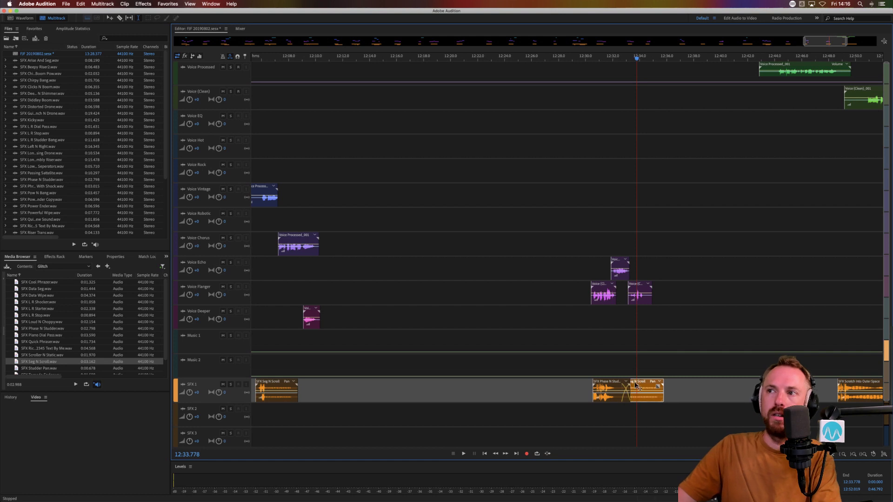
drag(636, 386, 629, 412)
click(600, 419)
key(space)
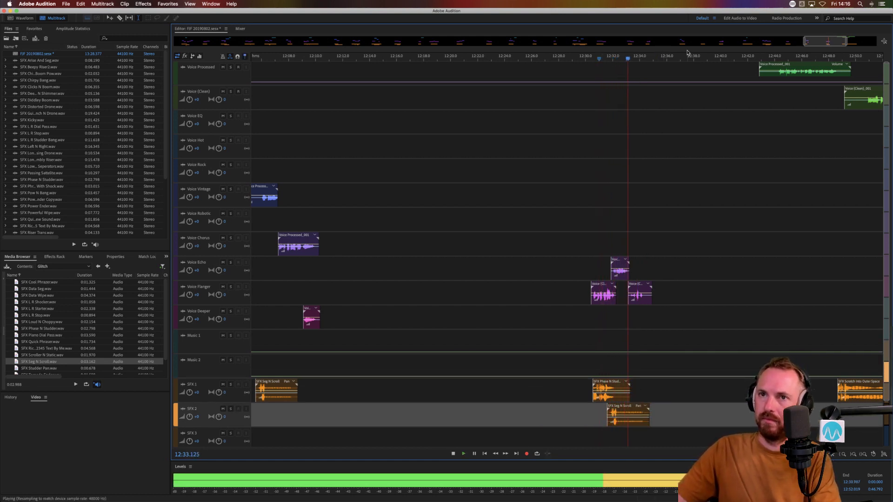
key(space)
Step: Delete the Voice Flanger part at about 12:33.1
click(636, 301)
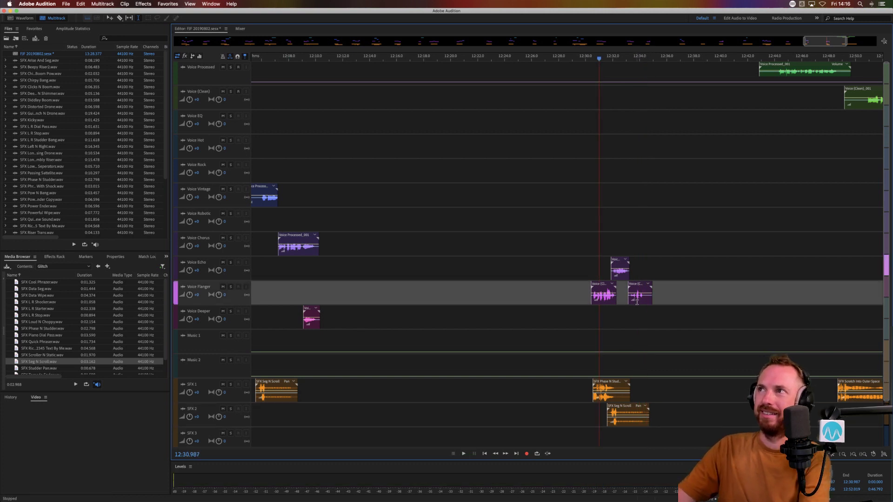
click(637, 289)
key(Delete)
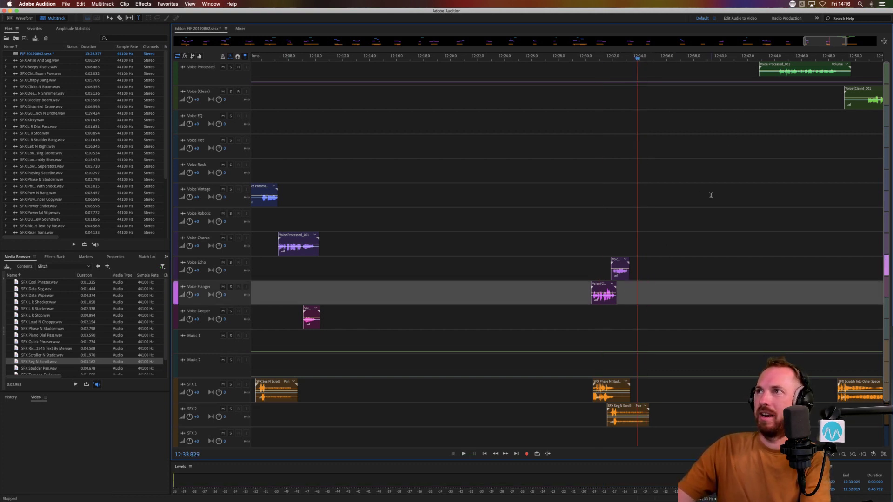
Step: Play the Voice Processed clip at about 12:44, move SFX Scratch Into Outer Space to about 12:42.8 and play from about 12:42.6
click(778, 87)
key(space)
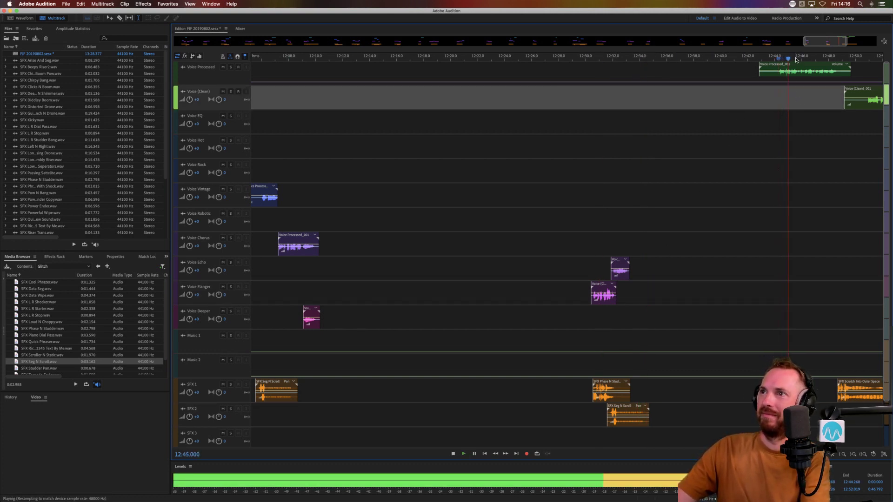
key(space)
scroll(795, 60, down, 5)
scroll(792, 60, right, 5)
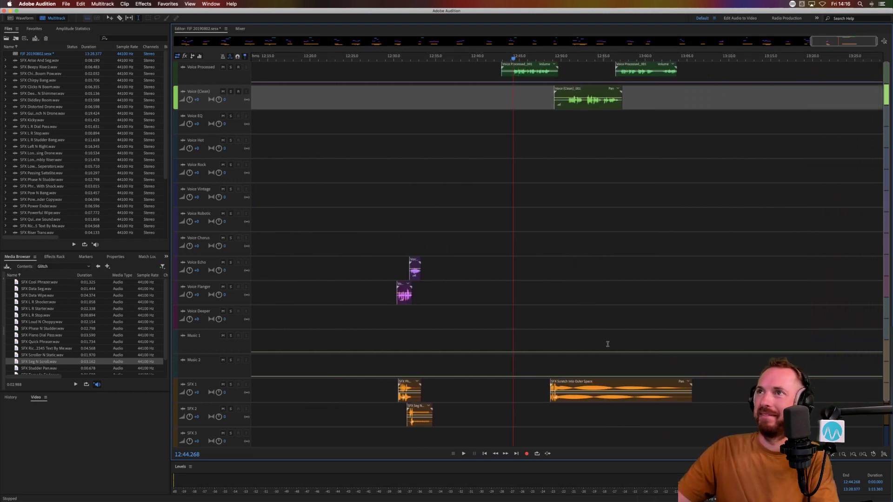
drag(574, 383, 525, 382)
click(500, 342)
key(space)
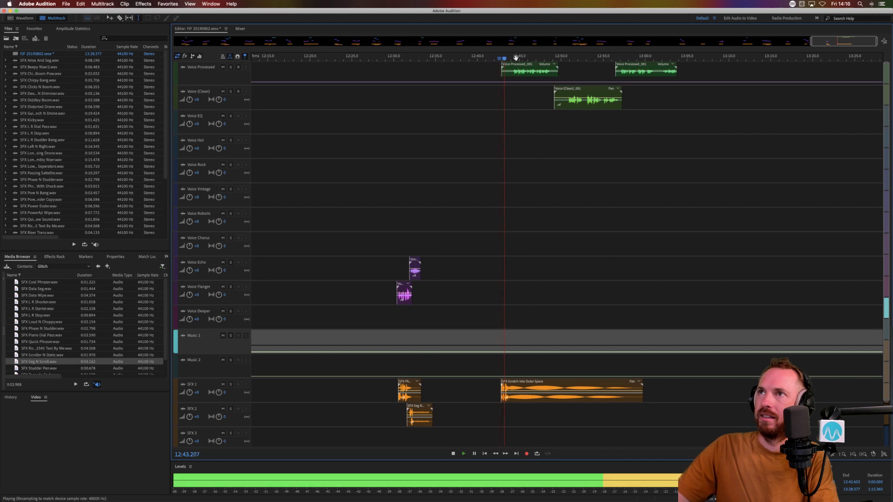
scroll(514, 57, up, 4)
key(space)
Step: Move the Voice Processed clip near 12:43 to Voice Vintage and delete its opening up to about 12:43.1
drag(515, 70, 408, 203)
key(space)
key(Delete)
key(space)
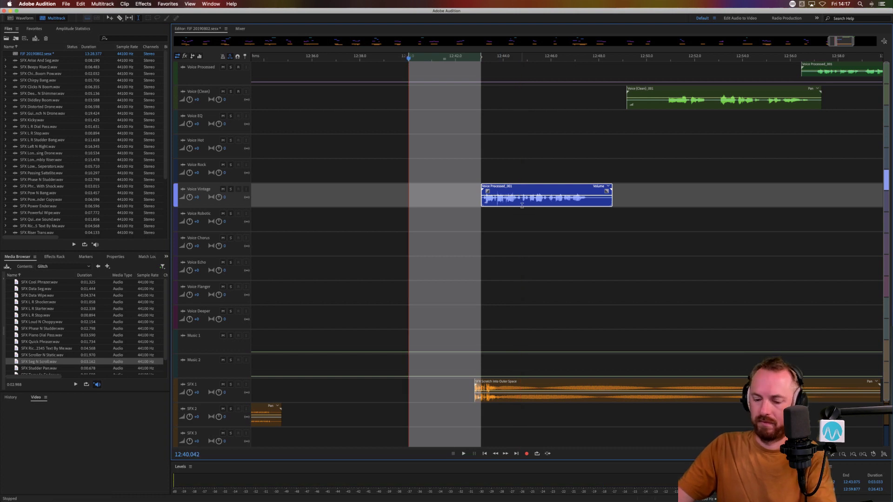
Step: Split the Voice Vintage clip at about 12:44.8, move its first part to Voice Chorus at about 12:43.3 and play the transition
click(522, 205)
key(super+k)
drag(514, 200, 516, 248)
drag(534, 205, 535, 205)
click(491, 216)
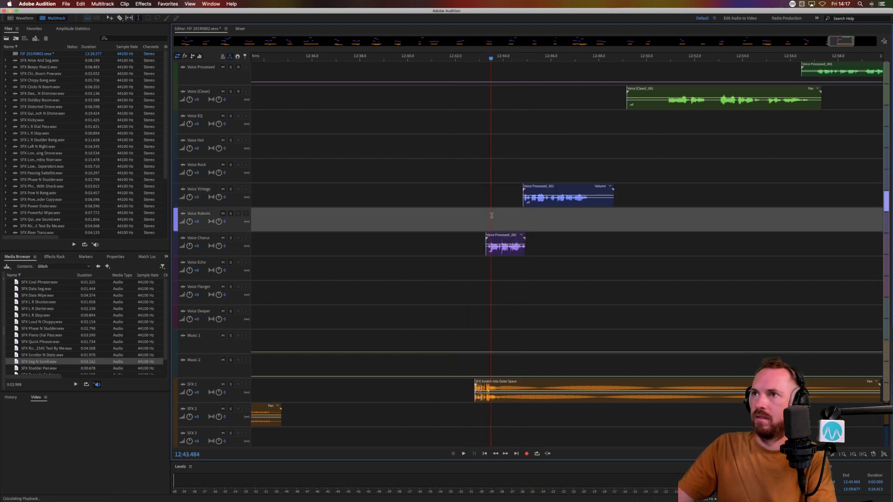
key(space)
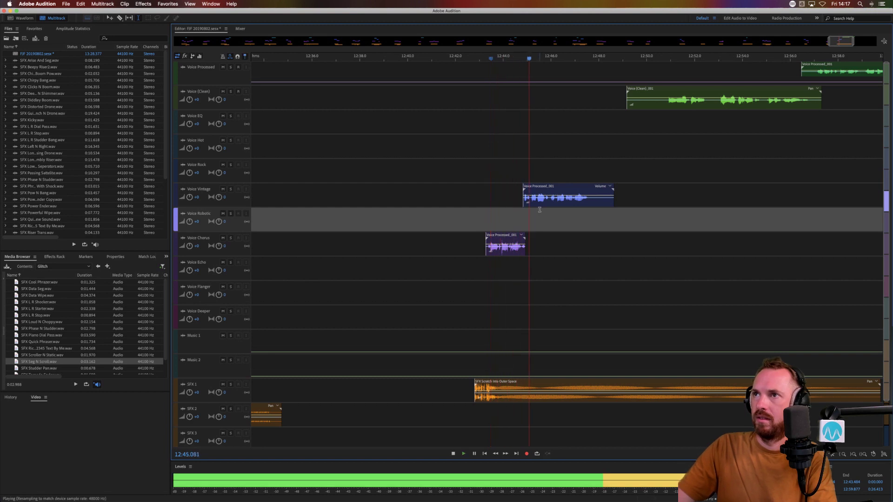
key(space)
Step: Nudge the Voice Vintage part to about 12:44.9, add SFX Studder Pan on SFX 2 at about 12:45.5 and play the result
drag(543, 199, 544, 199)
drag(40, 368, 540, 417)
key(space)
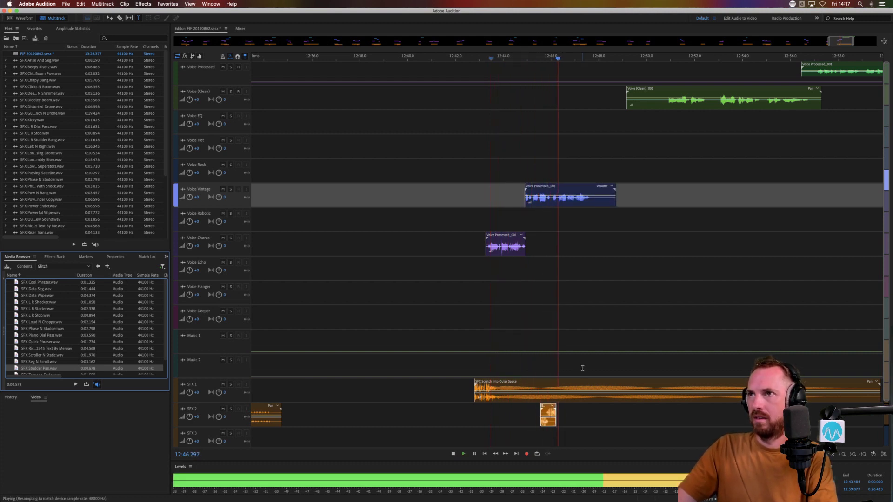
key(space)
Step: Cut the Voice Vintage clip from about 12:47.8 and SFX Scratch Into Outer Space from about 12:49.8, fading the effect out from about 12:46.4
drag(593, 202, 664, 209)
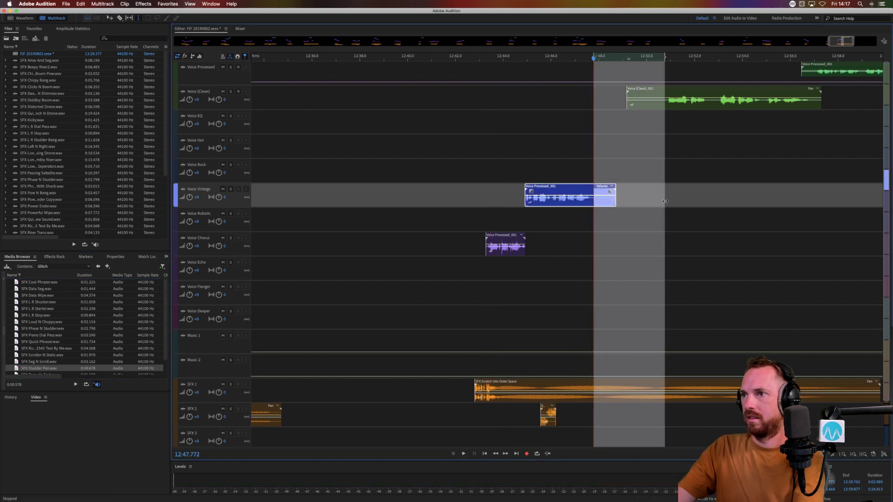
key(Delete)
drag(643, 397, 815, 397)
key(Delete)
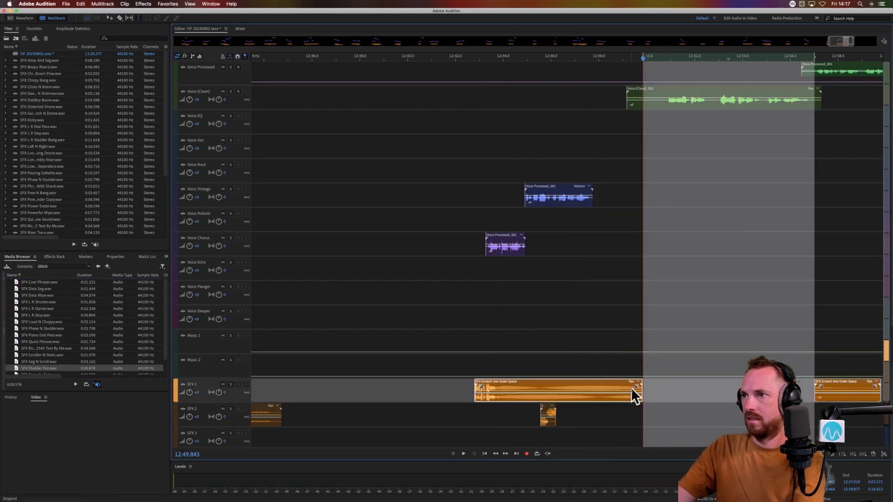
drag(635, 387, 561, 384)
click(793, 386)
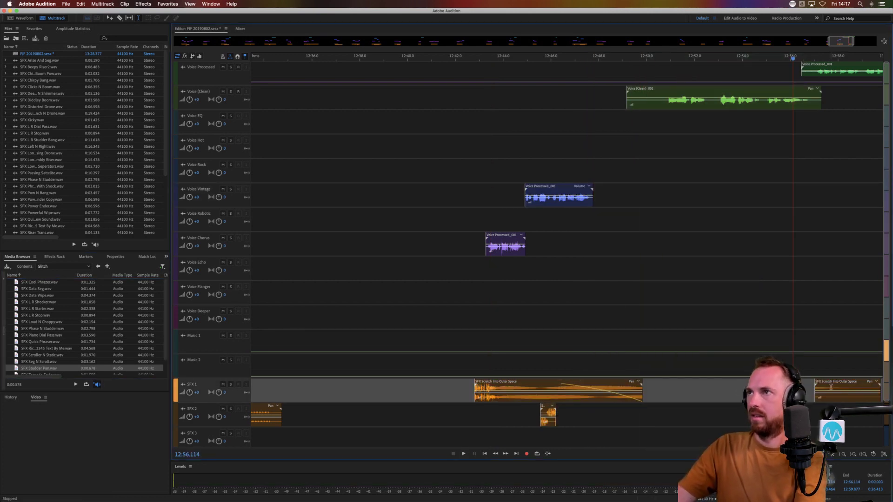
click(829, 382)
key(Delete)
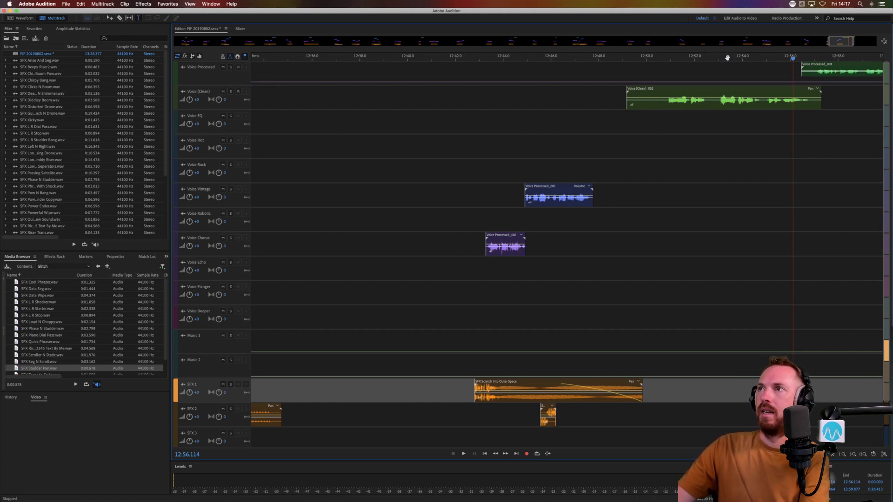
Step: Save the session and copy its externally located media files into the session folder
scroll(727, 58, down, 3)
scroll(790, 98, right, 5)
drag(516, 131, 723, 46)
key(super+s)
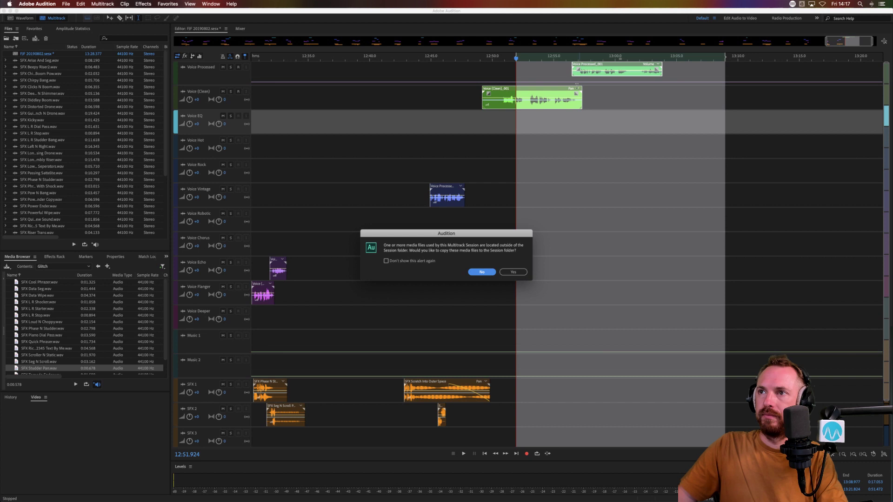
click(514, 272)
Step: Move the last Voice (Clean) clip to Voice Flanger at about 12:55.7 and the last Voice Processed clip to Voice Echo at about 13:11.2
drag(531, 96, 617, 289)
click(704, 296)
drag(698, 260, 798, 260)
Step: Split the last Voice Flanger clip into three parts, with the middle on Voice Echo at about 12:58.9 and the last at about 13:00.8
drag(607, 300, 633, 293)
key(Delete)
click(624, 315)
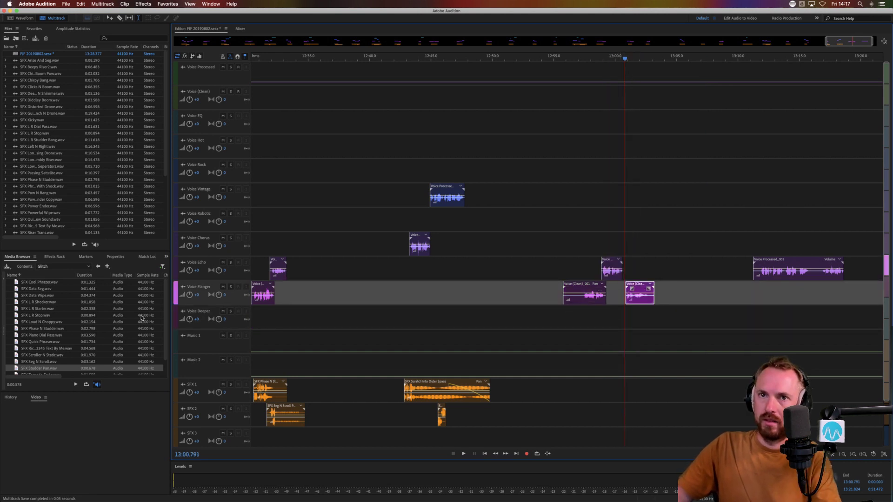
Step: Audition the glitch effects, add SFX Piano Dial Pass on SFX 1 at about 12:57.0 and play from about 12:56.5
scroll(53, 362, down, 2)
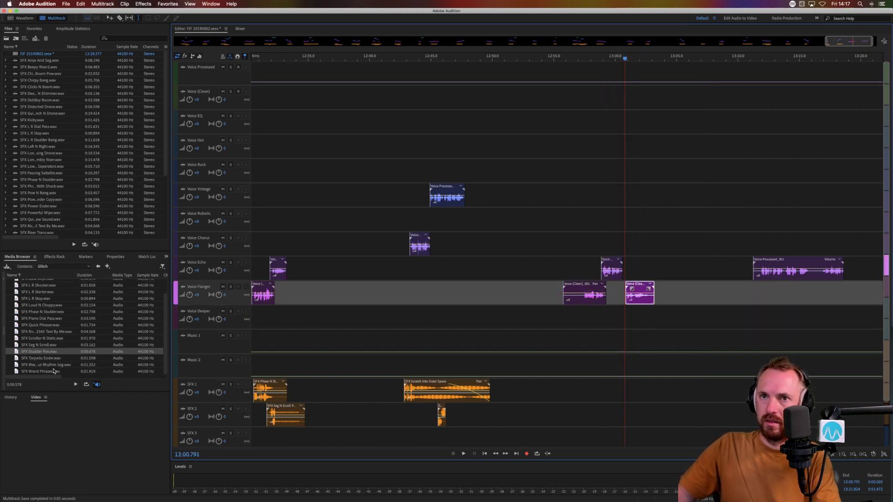
click(35, 358)
click(42, 312)
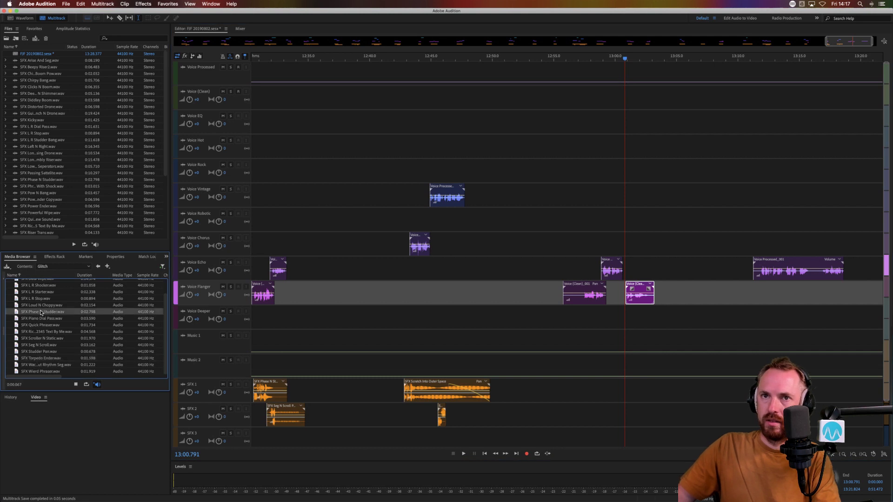
drag(40, 319, 581, 393)
click(573, 344)
key(space)
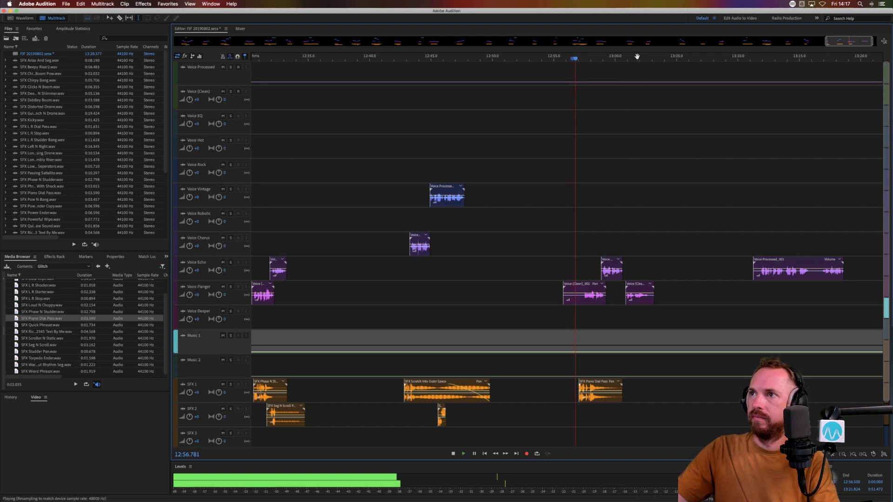
scroll(636, 57, up, 2)
scroll(637, 58, up, 2)
key(space)
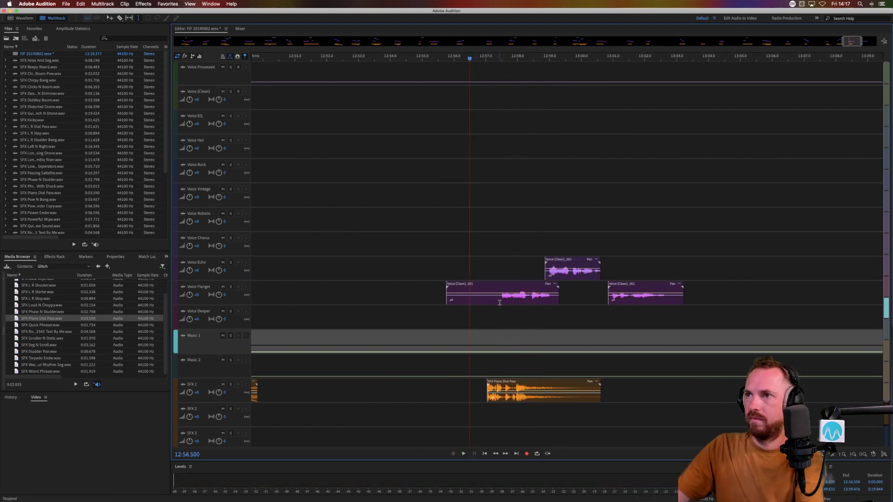
Step: Delete the Voice Flanger clip's opening up to about 12:57.4, move SFX Piano Dial Pass to about 12:58.0 and play from about 12:58.2
drag(500, 302, 408, 316)
key(Delete)
click(470, 333)
drag(534, 380, 564, 380)
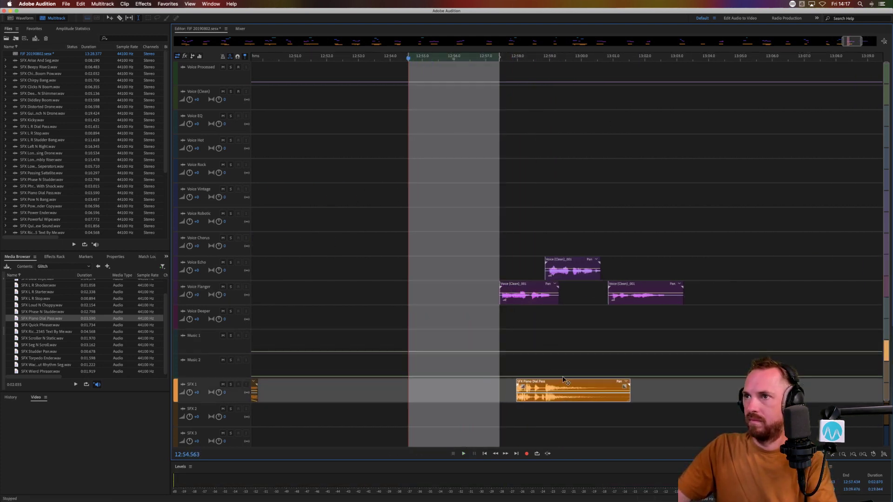
click(524, 338)
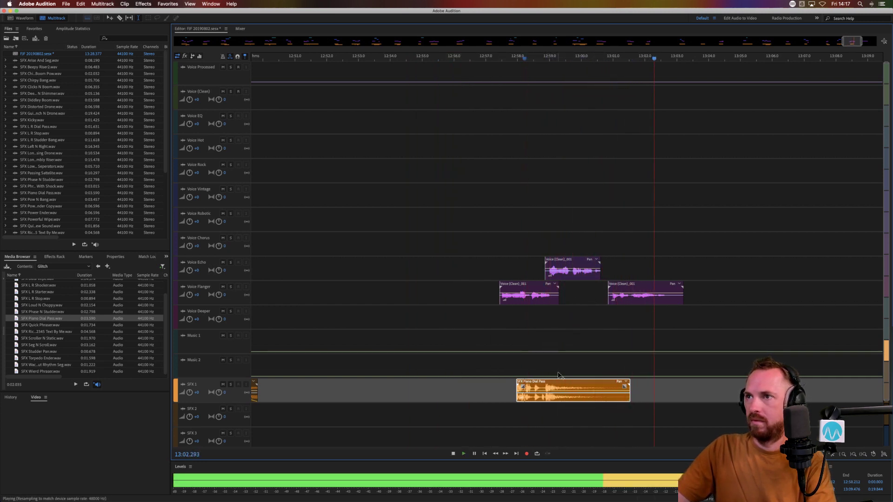
key(space)
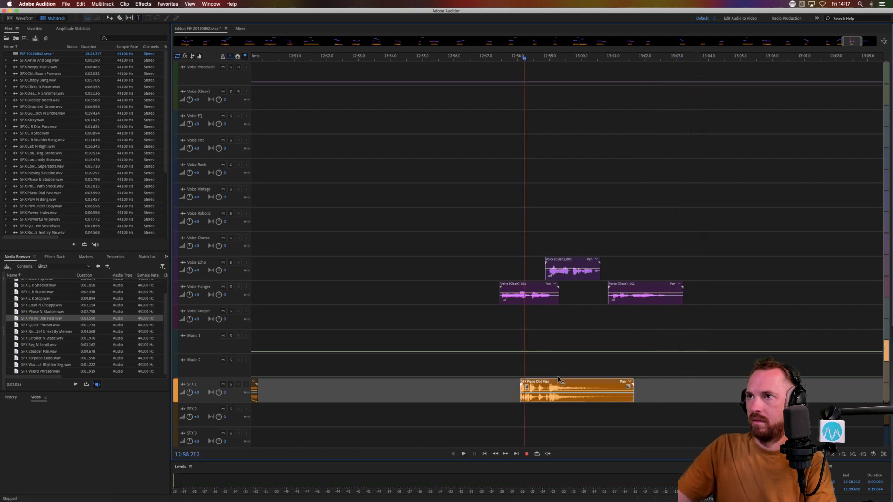
Step: Move SFX Piano Dial Pass to about 12:58.9, delete the Voice Flanger part at about 12:57.4 and play from about 12:58.7
drag(553, 381, 583, 381)
click(545, 299)
key(Delete)
click(540, 310)
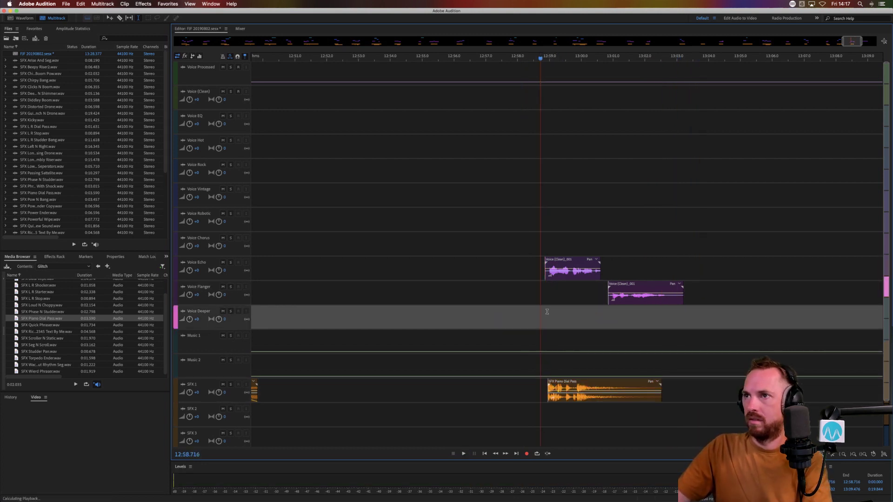
Step: Play from about 12:58.7, move SFX Piano Dial Pass to about 12:59.2 on SFX 1 and play again from about 12:59.1
key(space)
drag(549, 310, 548, 310)
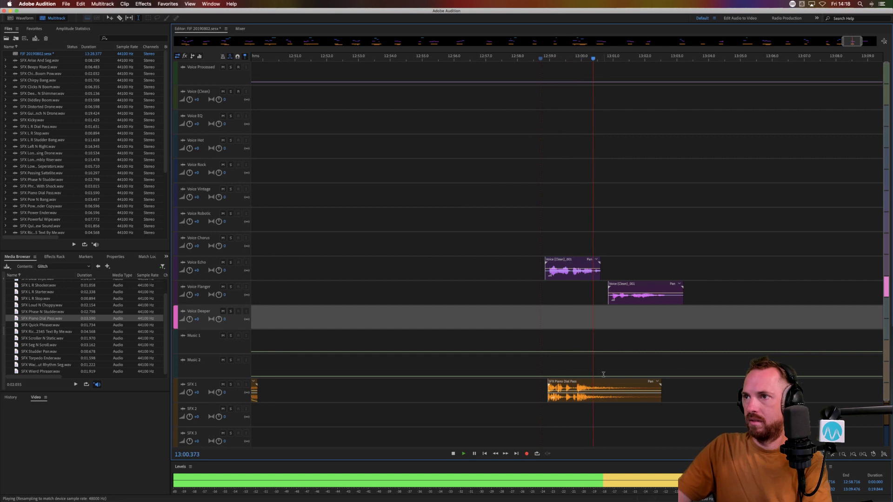
key(space)
drag(593, 381, 601, 371)
click(551, 318)
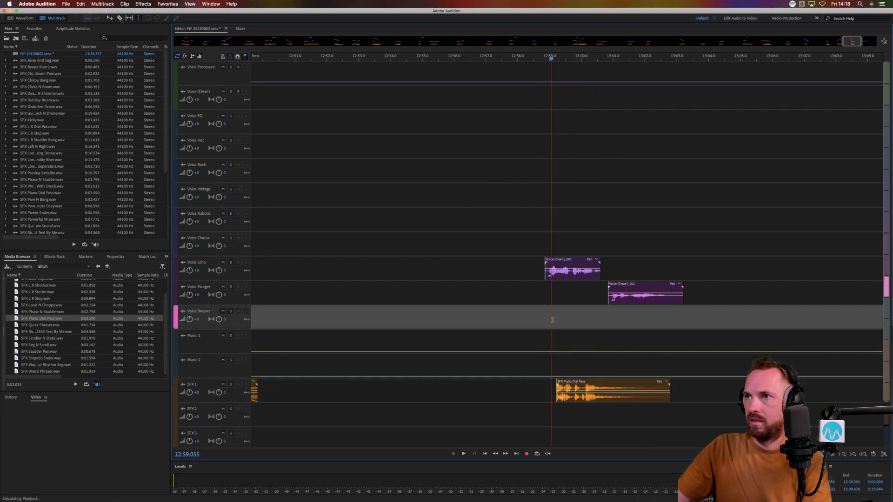
key(space)
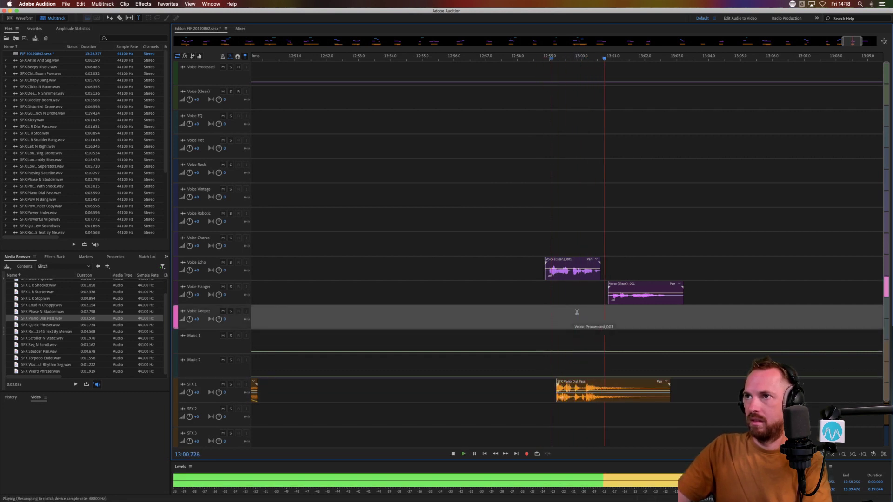
key(space)
Step: Add SFX Torpedo Ender on SFX 1 at about 13:12.9 and SFX Seg N Scroll on SFX 2 at about 13:12.3, then play from about 13:11.8
scroll(641, 58, down, 5)
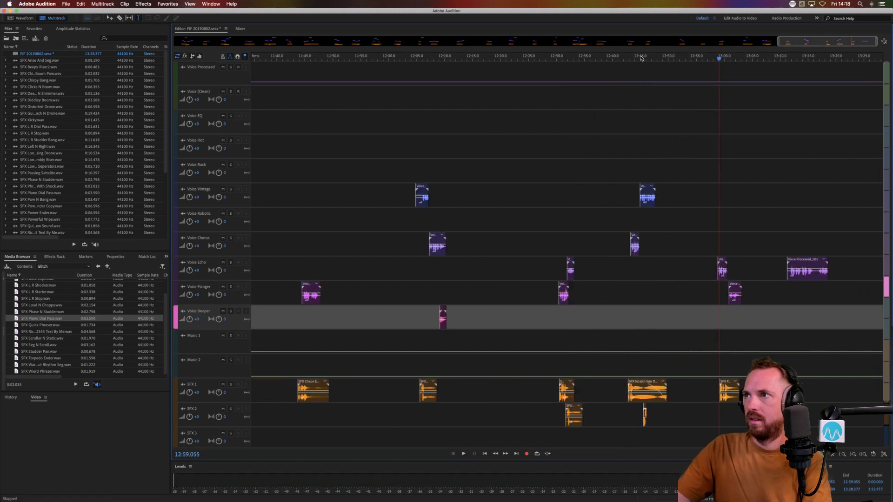
scroll(641, 58, down, 1)
click(800, 320)
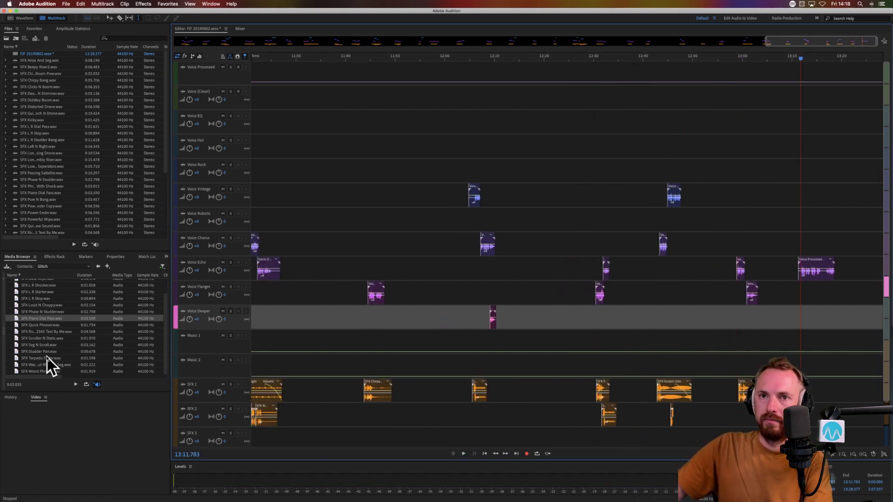
click(40, 358)
drag(805, 388, 806, 389)
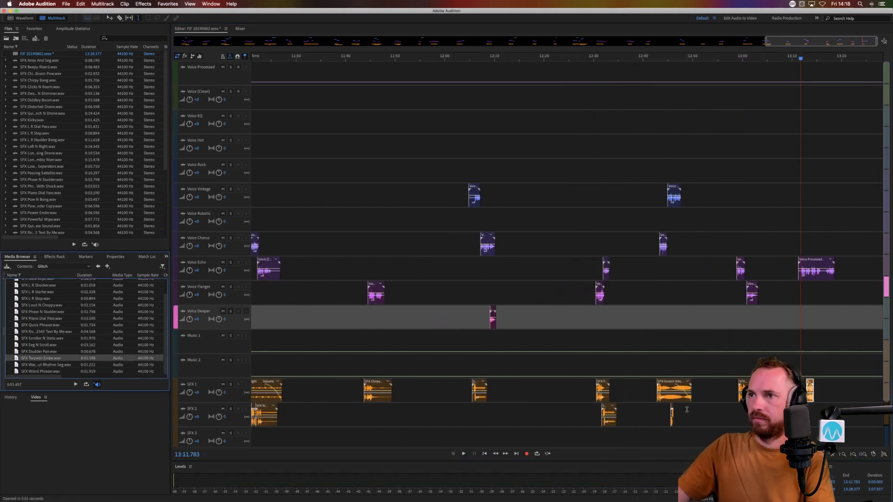
drag(478, 379, 810, 412)
key(space)
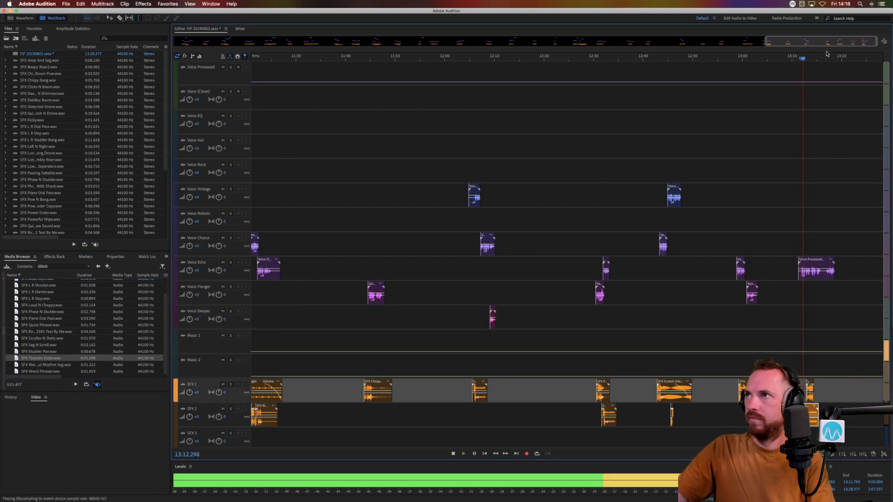
Step: Move SFX Seg N Scroll to about 13:11.3 and SFX Torpedo Ender to about 13:13.7, and play from about 13:11.6
scroll(826, 58, up, 5)
scroll(825, 58, up, 1)
key(space)
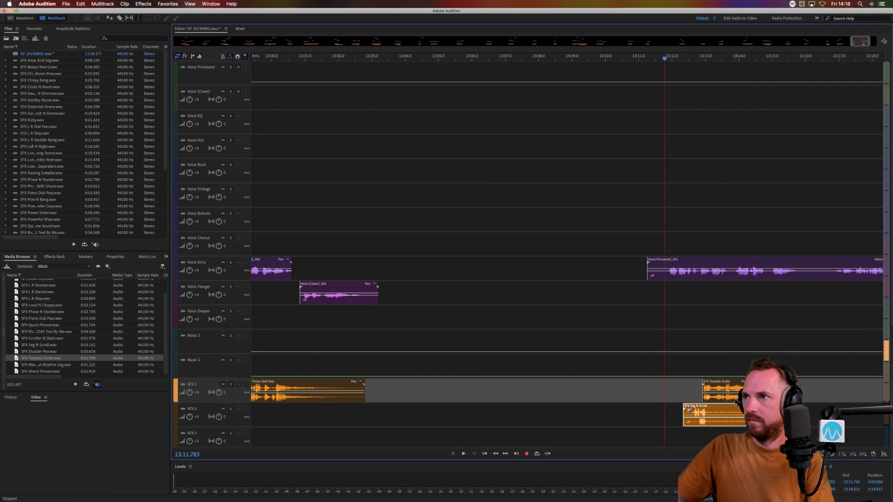
click(701, 404)
drag(711, 377, 727, 377)
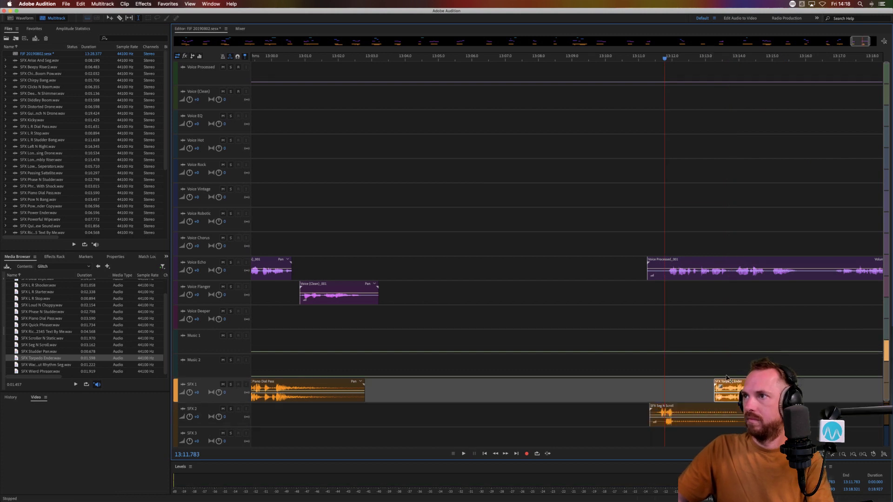
click(658, 362)
key(space)
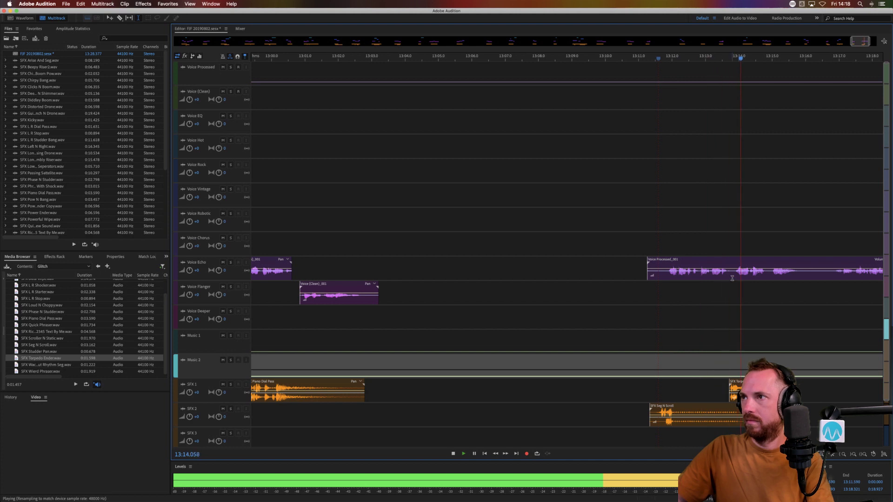
key(space)
Step: Split the last Voice Echo clip, placing parts on Voice Flanger at about 13:13.7 and Voice Chorus at about 13:14.7, and delete the section after about 13:15.7
click(732, 278)
key(super+k)
drag(739, 272, 830, 251)
click(765, 294)
key(super+k)
click(745, 243)
key(Delete)
Step: Play from about 13:16.4 and delete the remaining Voice Chorus part at about 13:16.7
click(820, 269)
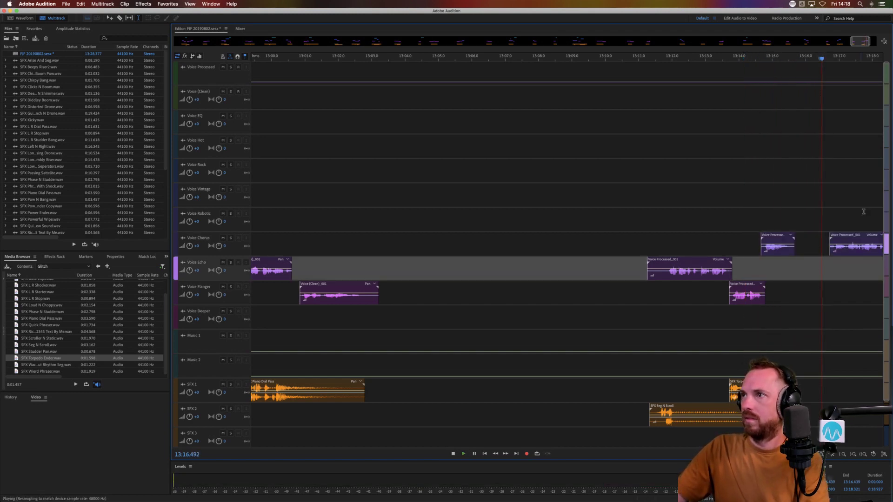
click(854, 242)
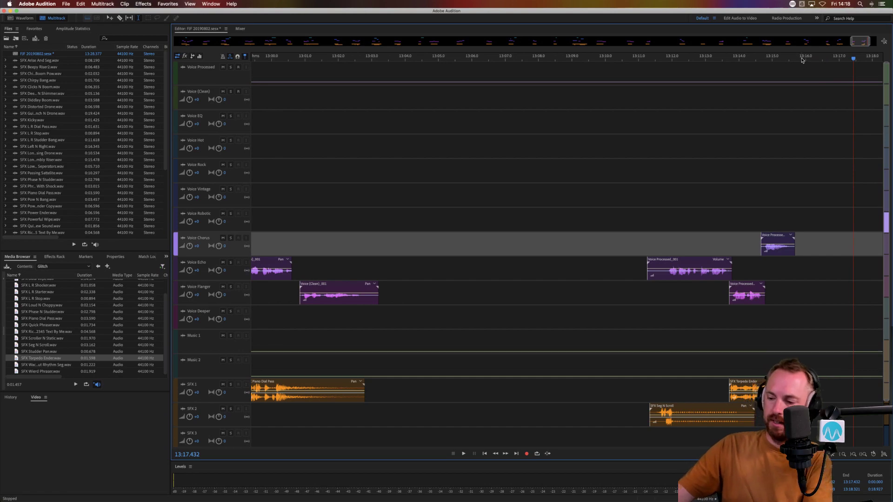
scroll(801, 60, down, 10)
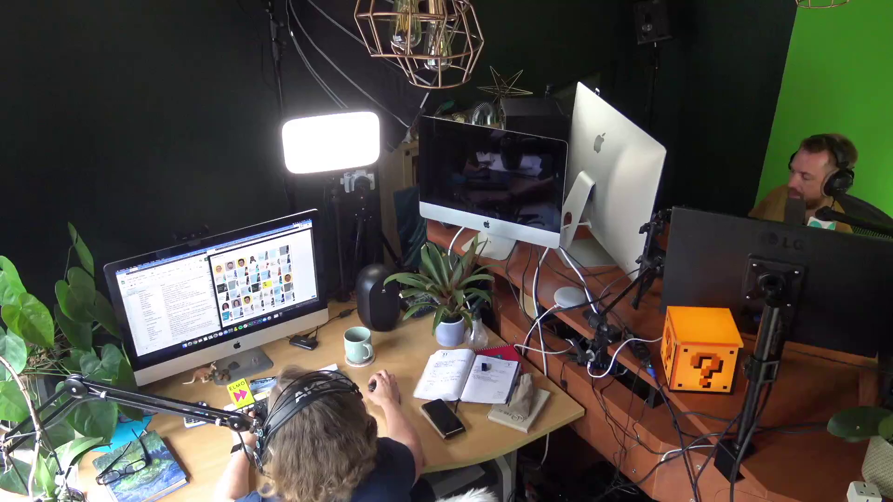